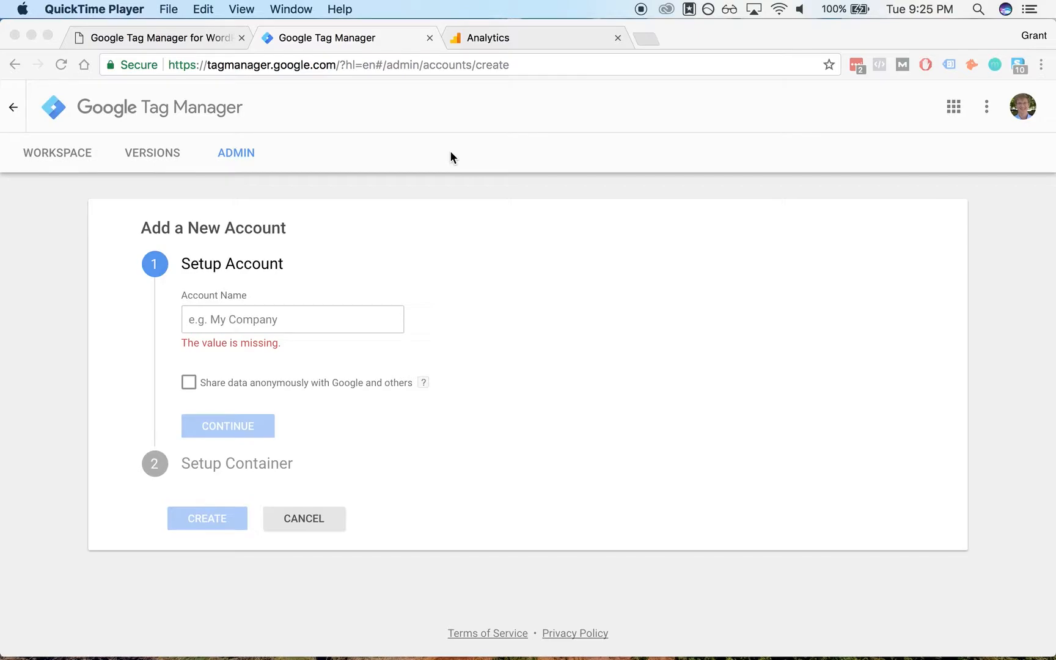
- Open nonprofitmegaphone.com in a new tab and scroll through its homepage
{"action": "left_click", "coordinate": [451, 158]}
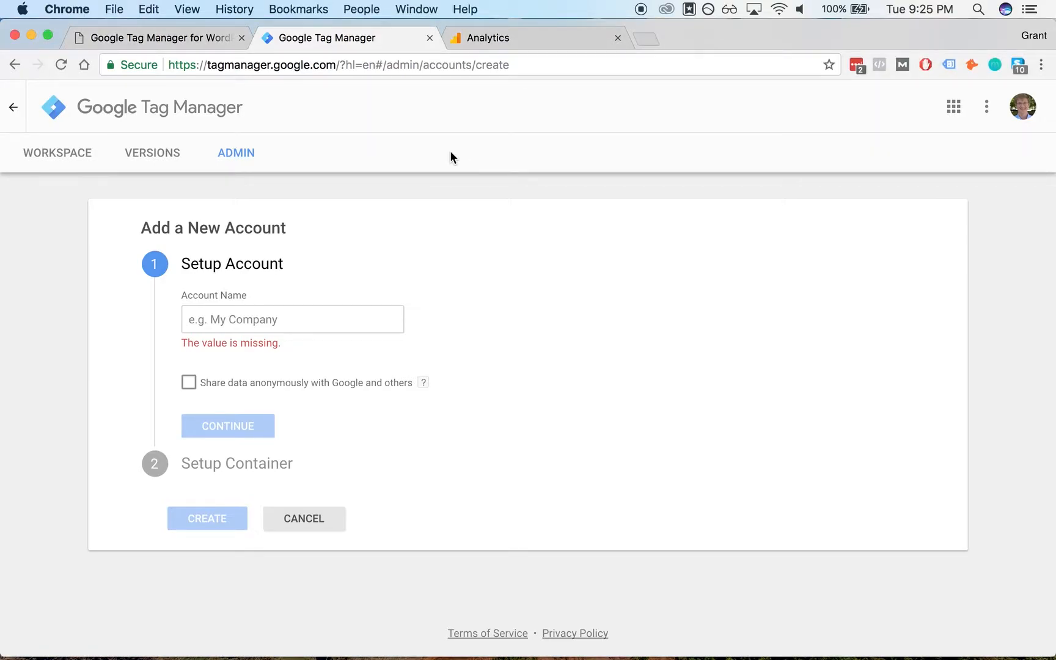
{"action": "key", "text": "super+t"}
{"action": "type", "text": "non"}
{"action": "key", "text": "Return"}
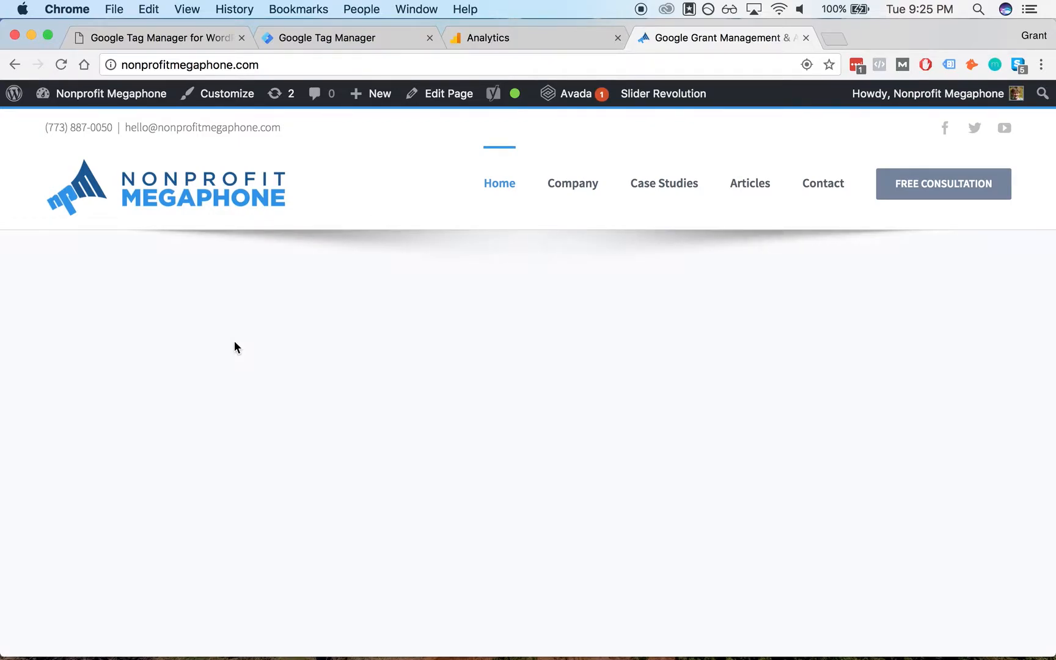
{"action": "scroll", "coordinate": [414, 188], "scroll_direction": "down", "scroll_amount": 8}
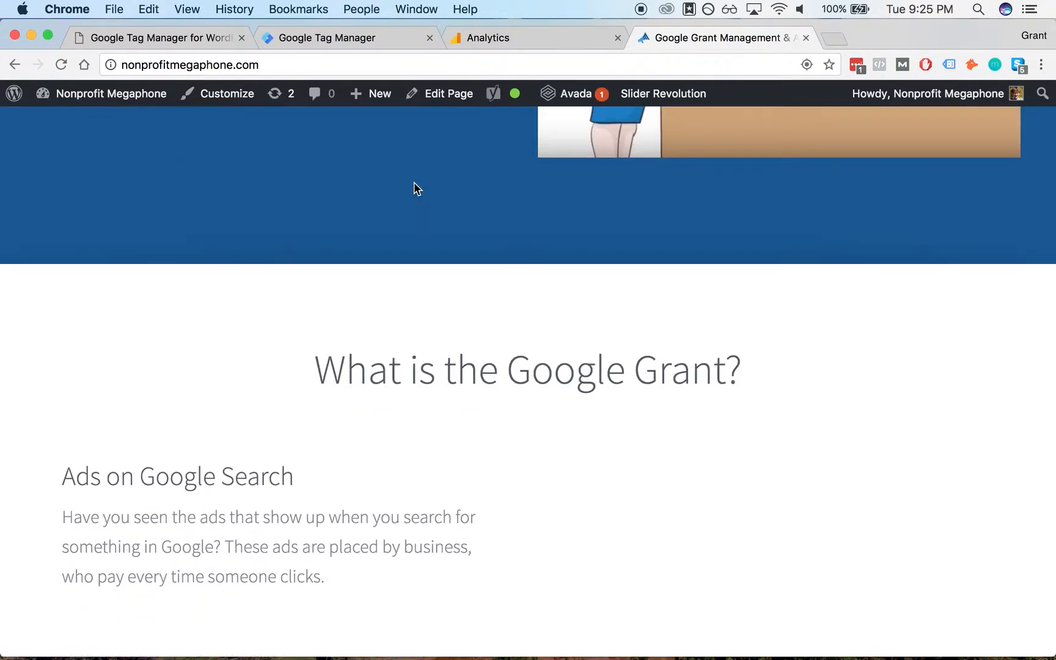
{"action": "scroll", "coordinate": [414, 188], "scroll_direction": "down", "scroll_amount": 10}
{"action": "scroll", "coordinate": [452, 350], "scroll_direction": "down", "scroll_amount": 15}
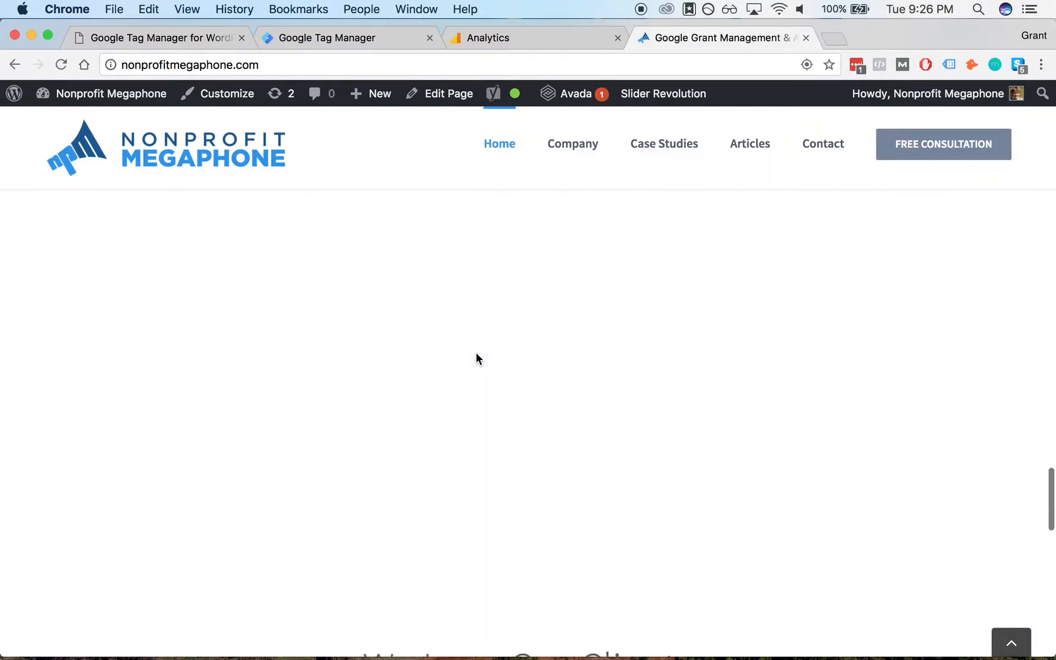
{"action": "scroll", "coordinate": [476, 353], "scroll_direction": "down", "scroll_amount": 15}
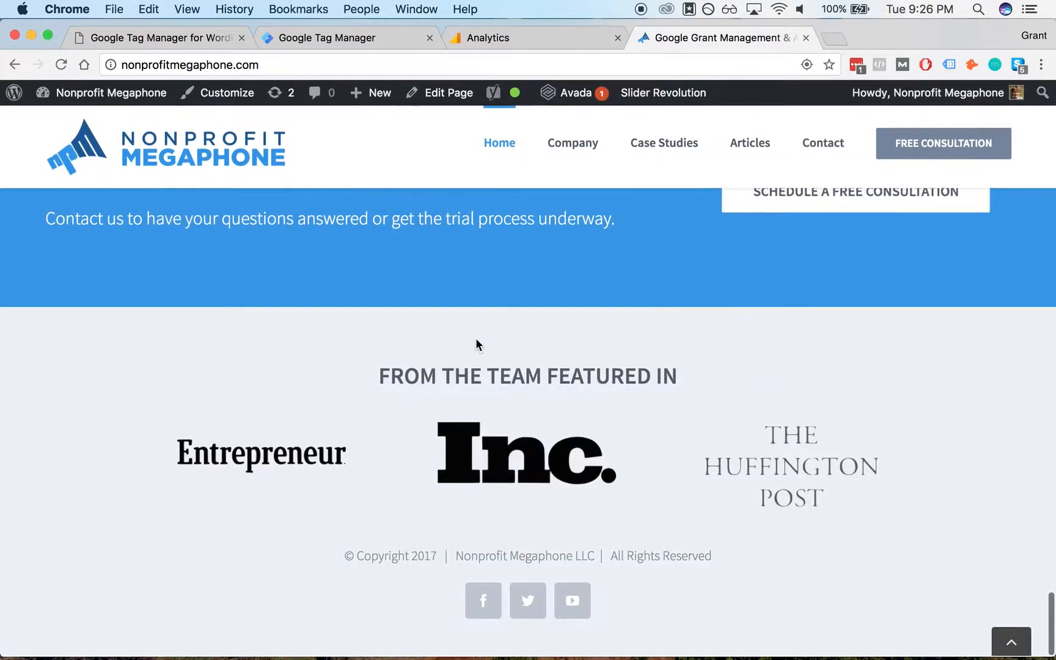
{"action": "scroll", "coordinate": [476, 344], "scroll_direction": "up", "scroll_amount": 3}
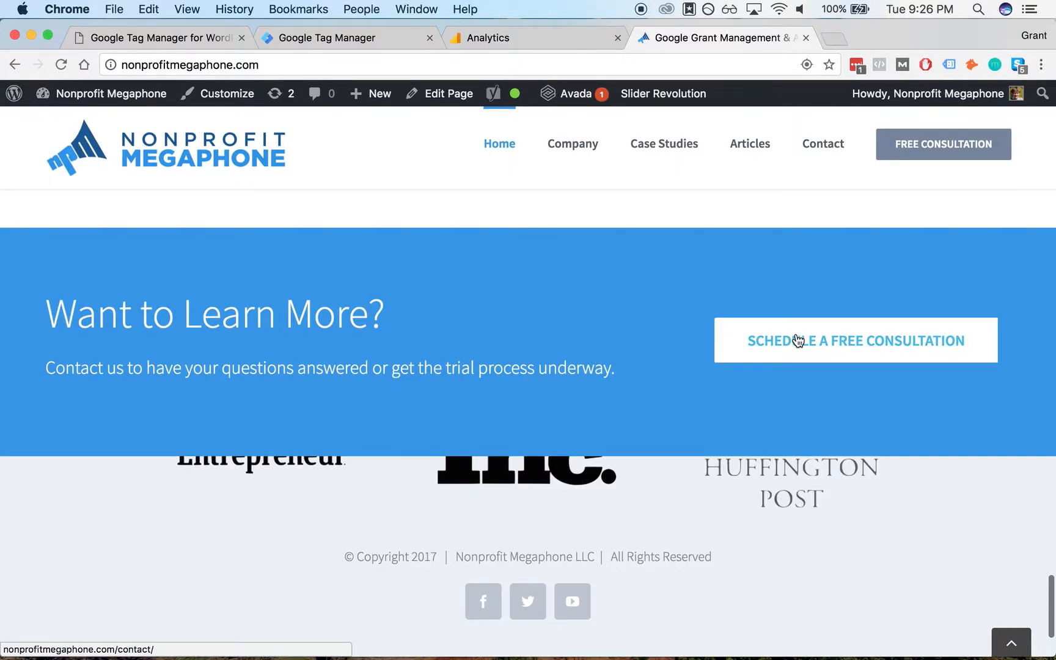
{"action": "scroll", "coordinate": [578, 266], "scroll_direction": "down", "scroll_amount": 1}
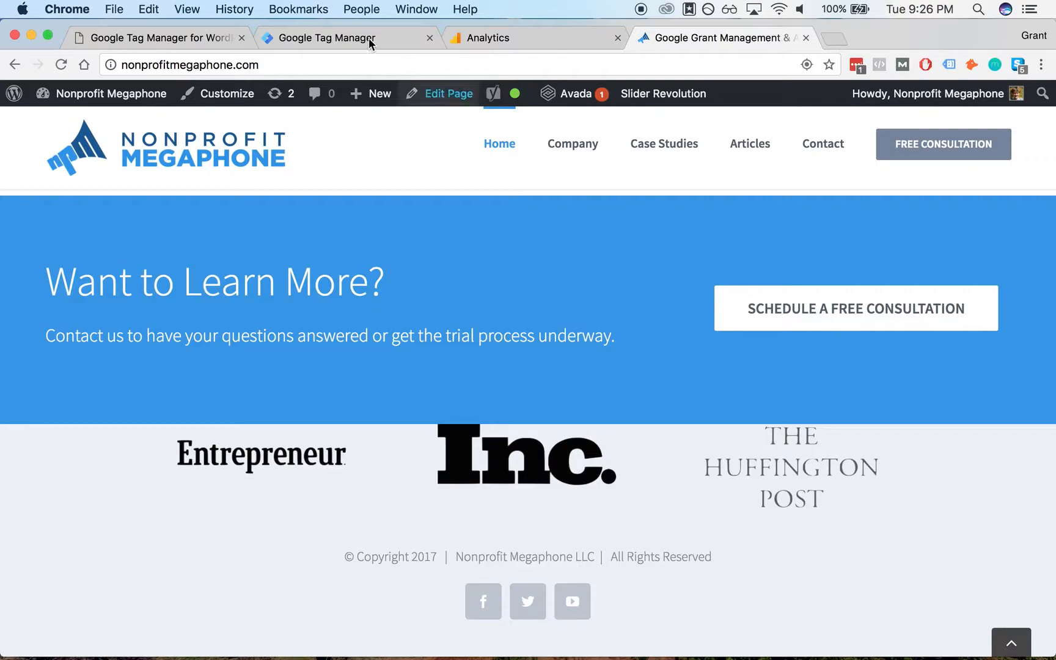
- Back in Tag Manager, set the new account name to Nonprofit Megaphone and continue to container setup
{"action": "left_click", "coordinate": [331, 37]}
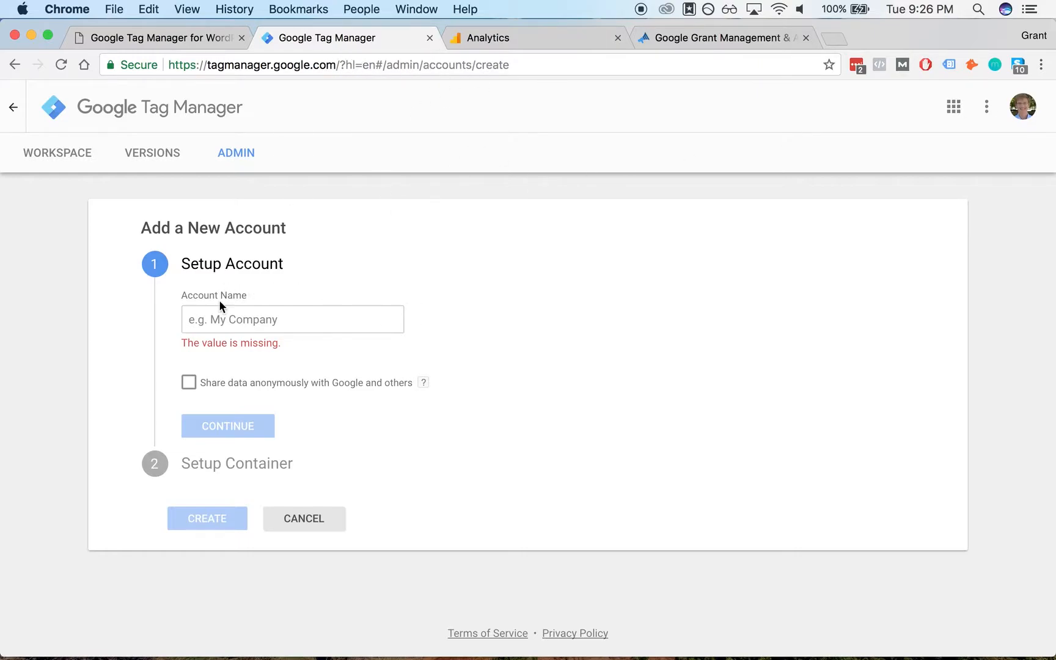
{"action": "left_click", "coordinate": [271, 314]}
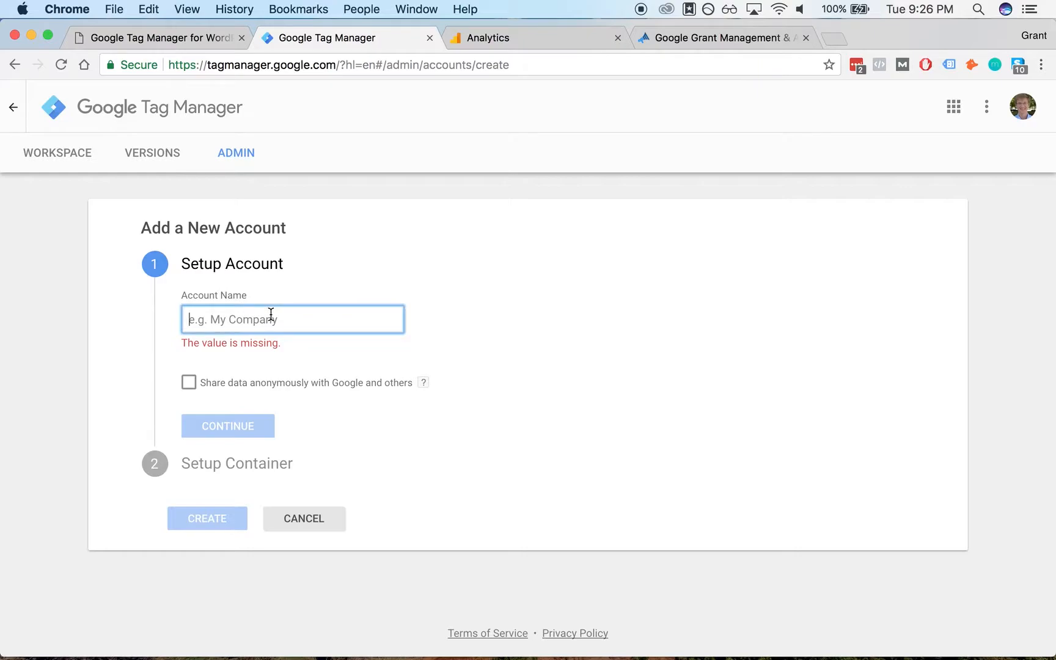
{"action": "type", "text": "Nonprfit"}
{"action": "key", "text": "BackSpace"}
{"action": "key", "text": "BackSpace"}
{"action": "key", "text": "BackSpace"}
{"action": "key", "text": "BackSpace"}
{"action": "key", "text": "BackSpace"}
{"action": "key", "text": "BackSpace"}
{"action": "key", "text": "BackSpace"}
{"action": "key", "text": "BackSpace"}
{"action": "key", "text": "BackSpace"}
{"action": "type", "text": "Nonprofit Megaphone"}
{"action": "left_click", "coordinate": [260, 410]}
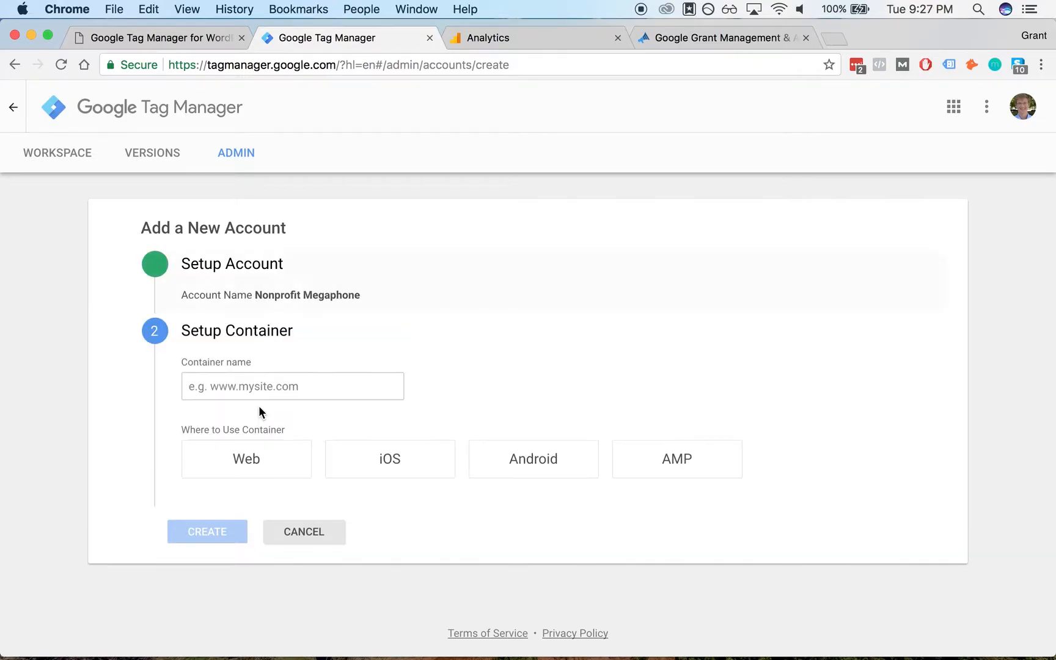
- Set the container name to nonprofitmegaphone.com, copying the address from the website tab and trimming it
{"action": "left_click", "coordinate": [348, 379]}
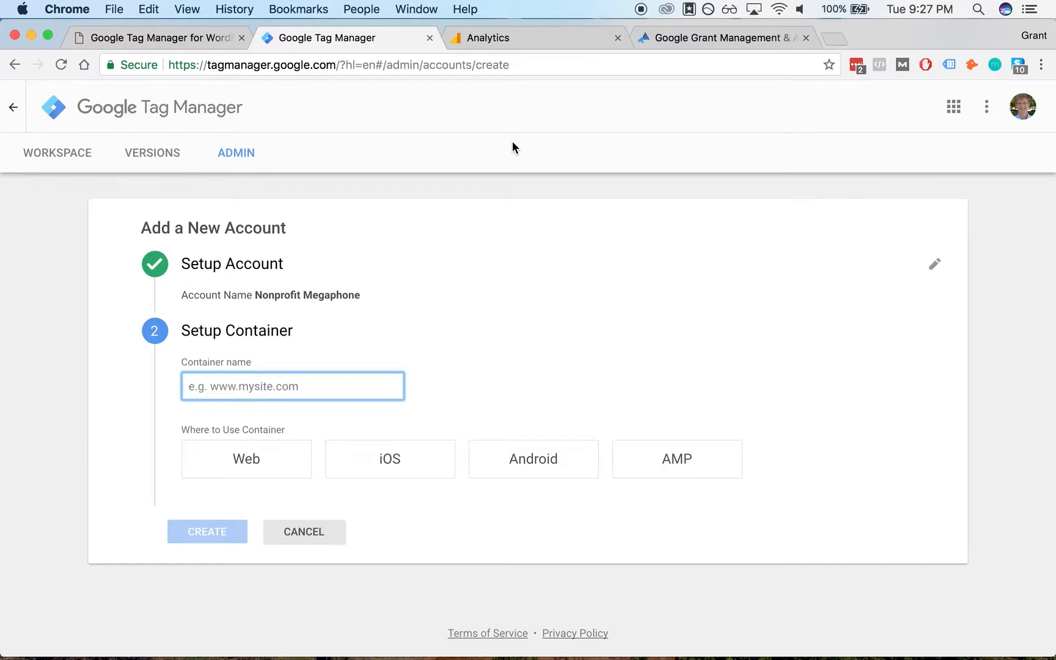
{"action": "left_click", "coordinate": [709, 38]}
{"action": "left_click", "coordinate": [330, 37]}
{"action": "type", "text": "http://nonprofitmegaphone.com/"}
{"action": "key", "text": "BackSpace"}
{"action": "key", "text": "super+Left"}
{"action": "key", "text": "shift+Right"}
{"action": "key", "text": "shift+Right"}
{"action": "key", "text": "shift+Right"}
{"action": "key", "text": "shift+Right"}
{"action": "key", "text": "shift+Right"}
{"action": "key", "text": "shift+Right"}
{"action": "key", "text": "shift+Right"}
{"action": "key", "text": "BackSpace"}
{"action": "left_click", "coordinate": [519, 345]}
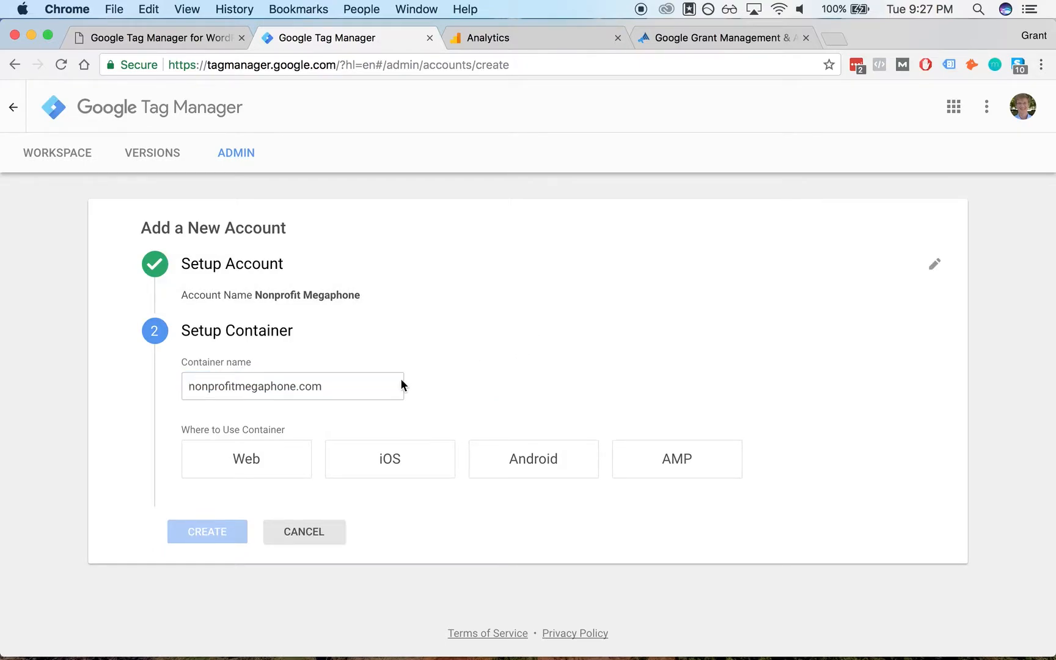
- Choose Web as the container target, create it, and accept the Terms of Service agreement
{"action": "left_click", "coordinate": [267, 456]}
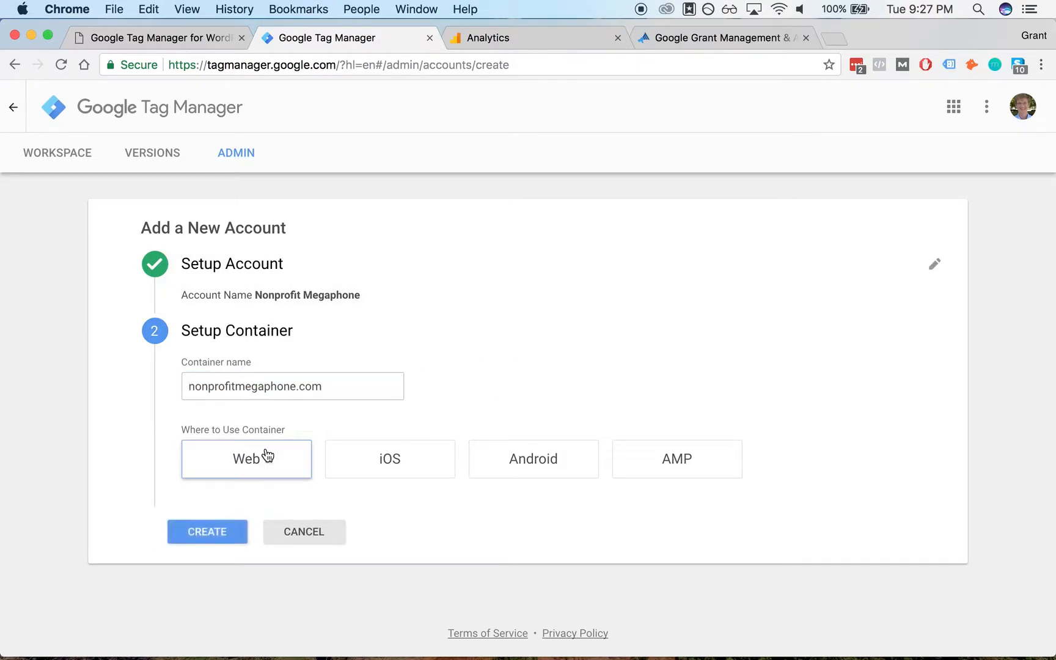
{"action": "left_click", "coordinate": [208, 532]}
{"action": "scroll", "coordinate": [536, 286], "scroll_direction": "down", "scroll_amount": 4}
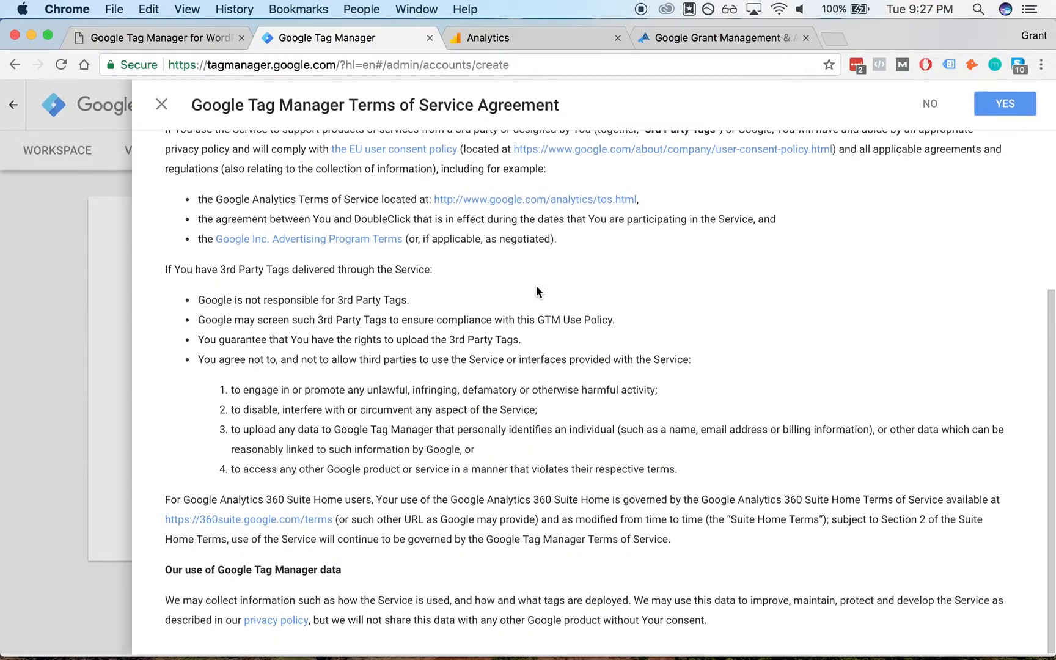
{"action": "left_click", "coordinate": [1012, 116]}
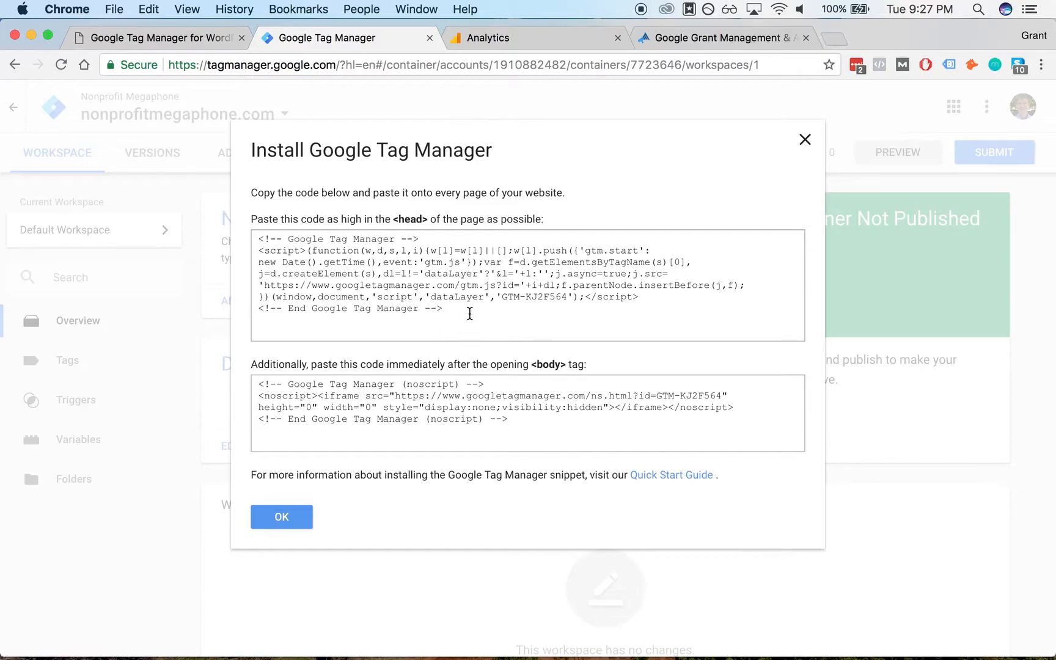
- Close the install code dialog and copy the container ID GTM-KJ2F564 from the workspace header
{"action": "left_click", "coordinate": [805, 141]}
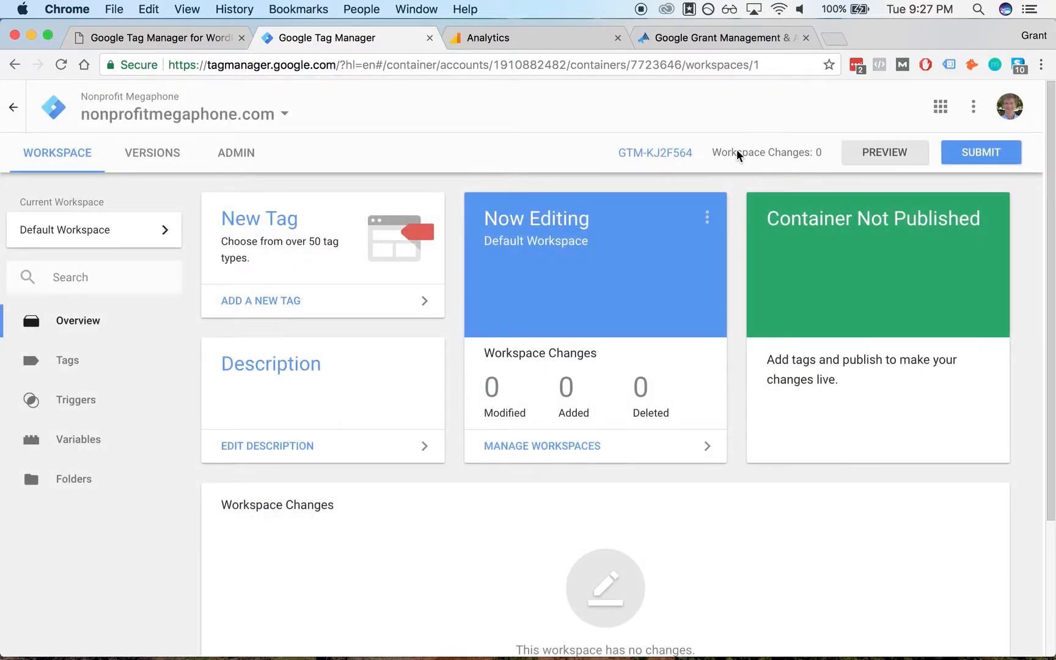
{"action": "left_click_drag", "start_coordinate": [695, 156], "coordinate": [616, 152]}
{"action": "left_click", "coordinate": [697, 165]}
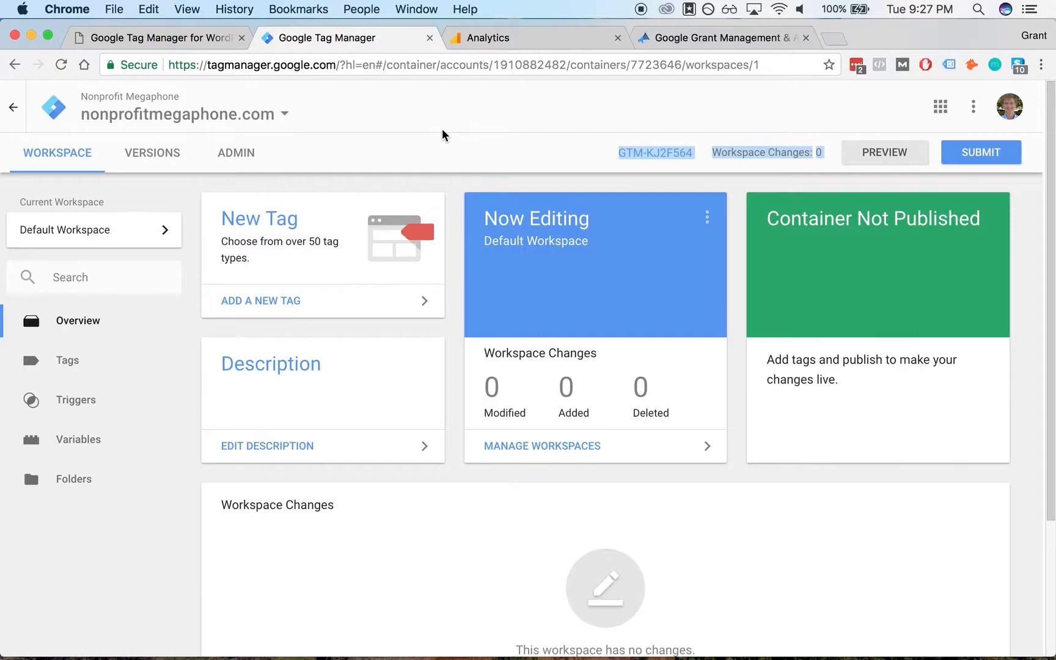
- Paste GTM-KJ2F564 into the Google Tag Manager ID field of the WordPress plugin options and save changes
{"action": "left_click", "coordinate": [209, 38]}
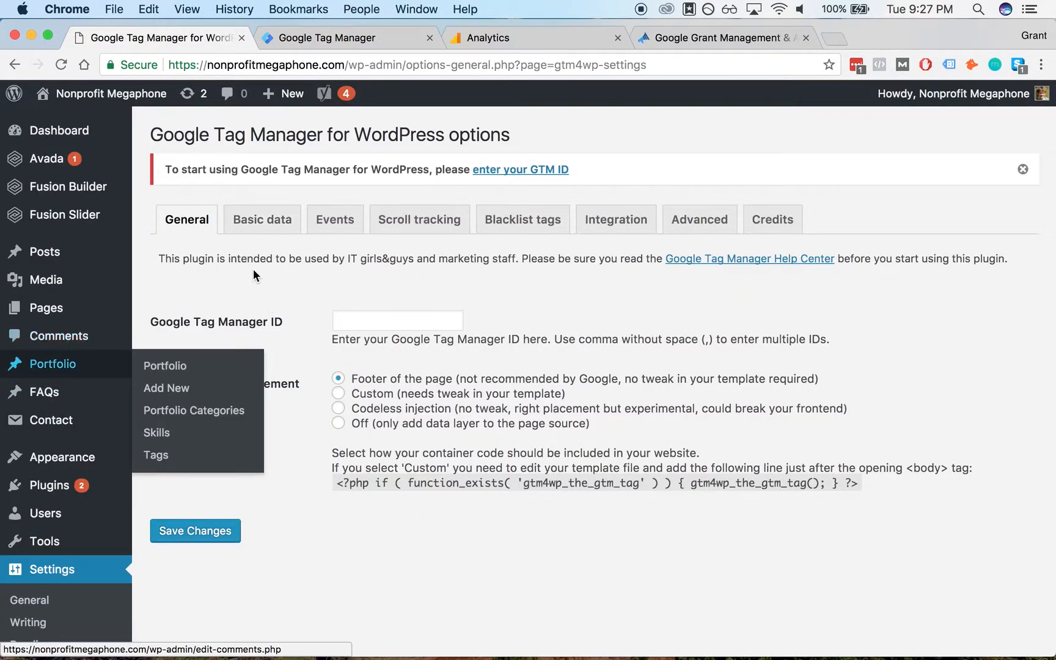
{"action": "scroll", "coordinate": [258, 286], "scroll_direction": "down", "scroll_amount": 3}
{"action": "left_click", "coordinate": [352, 222]}
{"action": "type", "text": "Changes: 0 PREVIEW"}
{"action": "key", "text": "shift+super+Left"}
{"action": "key", "text": "alt+shift+Right"}
{"action": "key", "text": "alt+shift+Right"}
{"action": "key", "text": "BackSpace"}
{"action": "scroll", "coordinate": [275, 256], "scroll_direction": "up", "scroll_amount": 3}
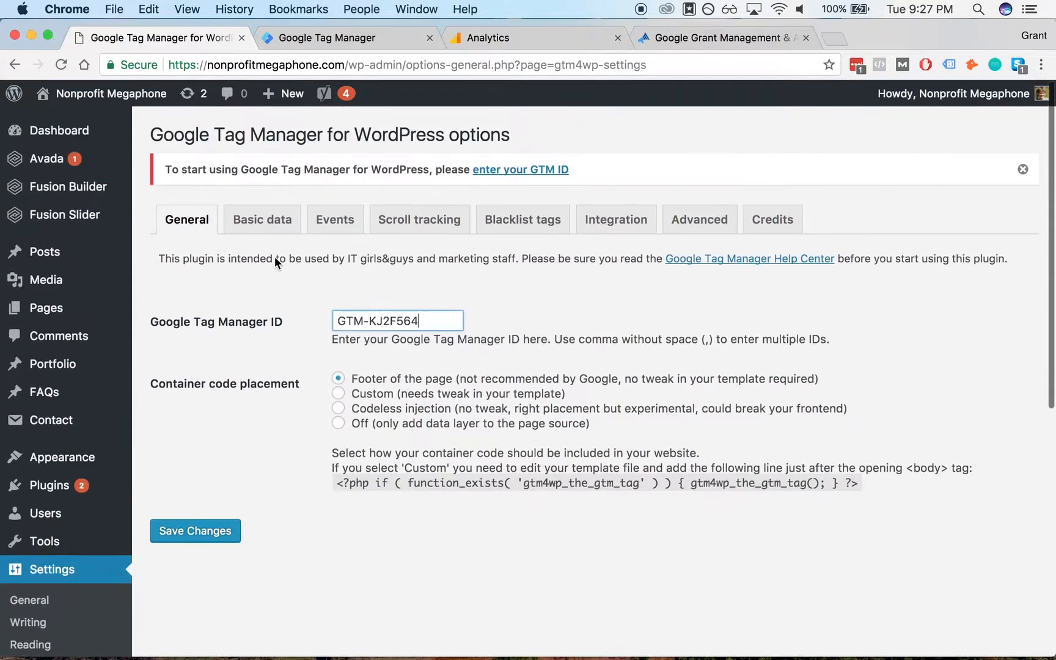
{"action": "left_click", "coordinate": [274, 282]}
{"action": "left_click", "coordinate": [228, 529]}
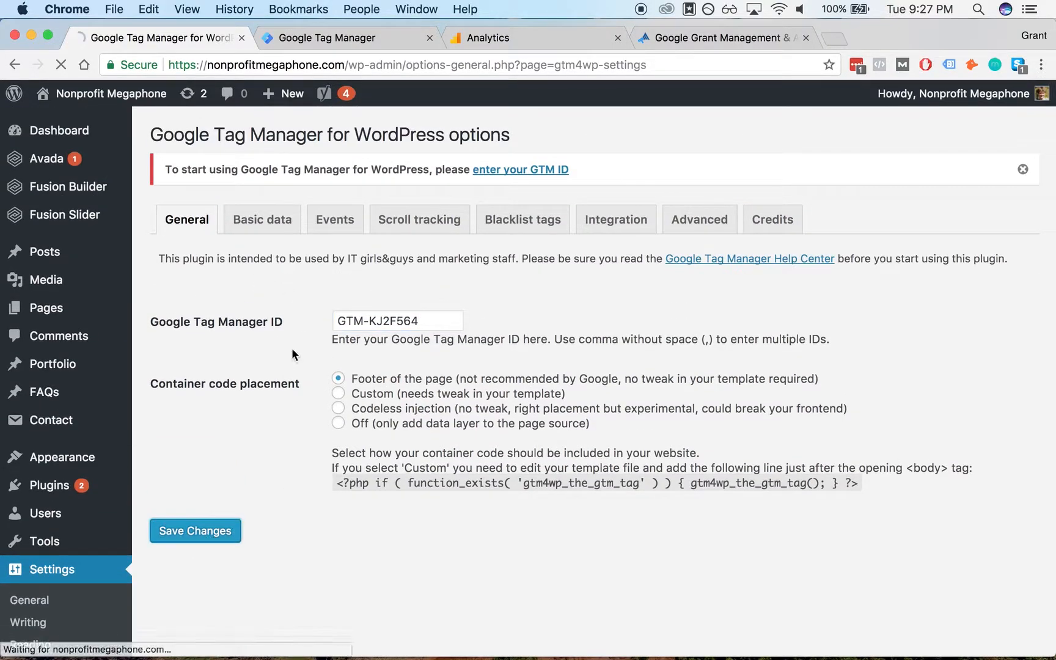
- Browse the plugin's Credits, General and Basic data settings tabs
{"action": "scroll", "coordinate": [283, 363], "scroll_direction": "down", "scroll_amount": 4}
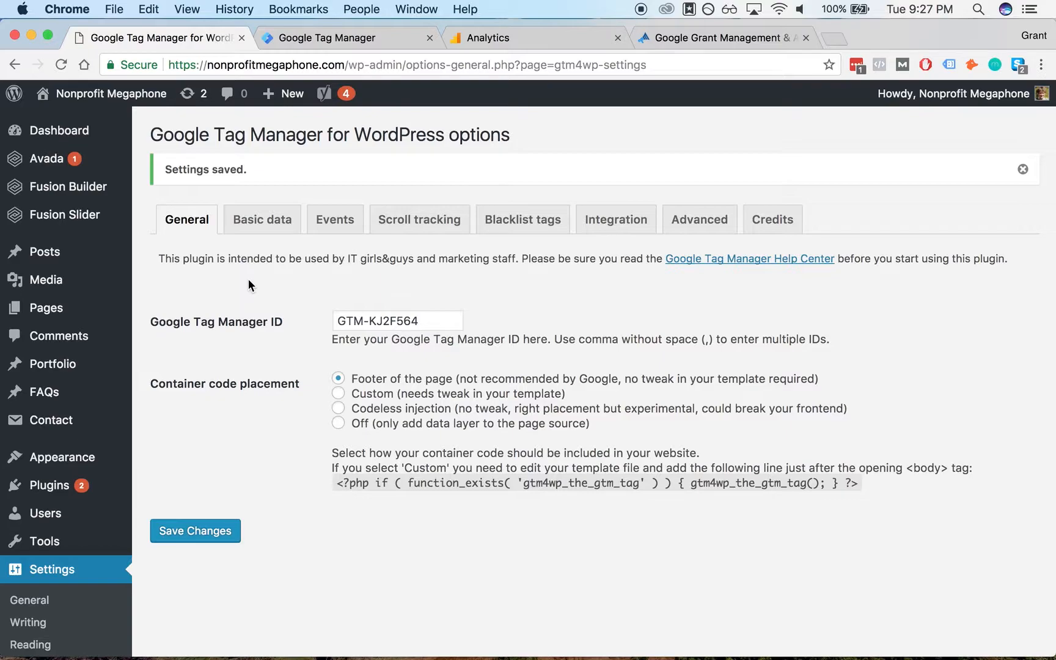
{"action": "left_click", "coordinate": [794, 230]}
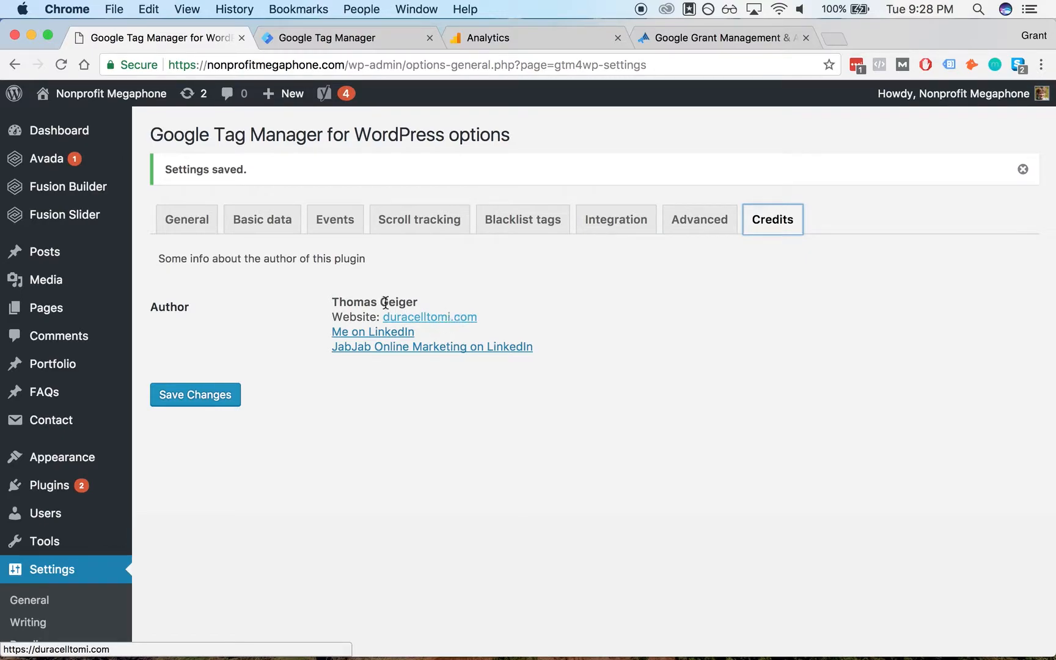
{"action": "left_click", "coordinate": [186, 219]}
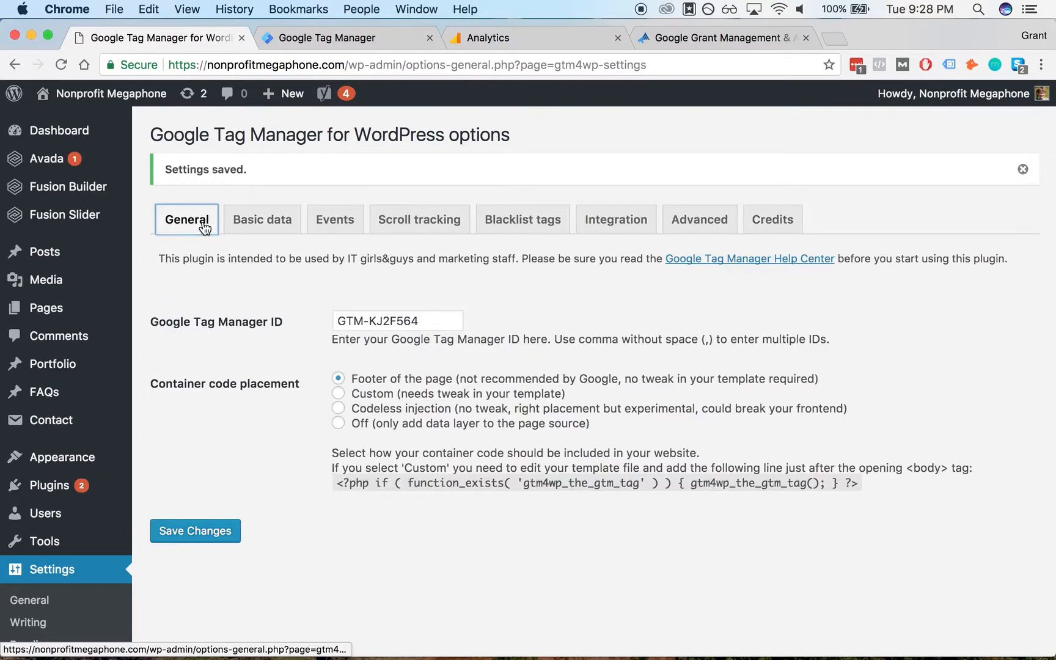
{"action": "left_click", "coordinate": [212, 531]}
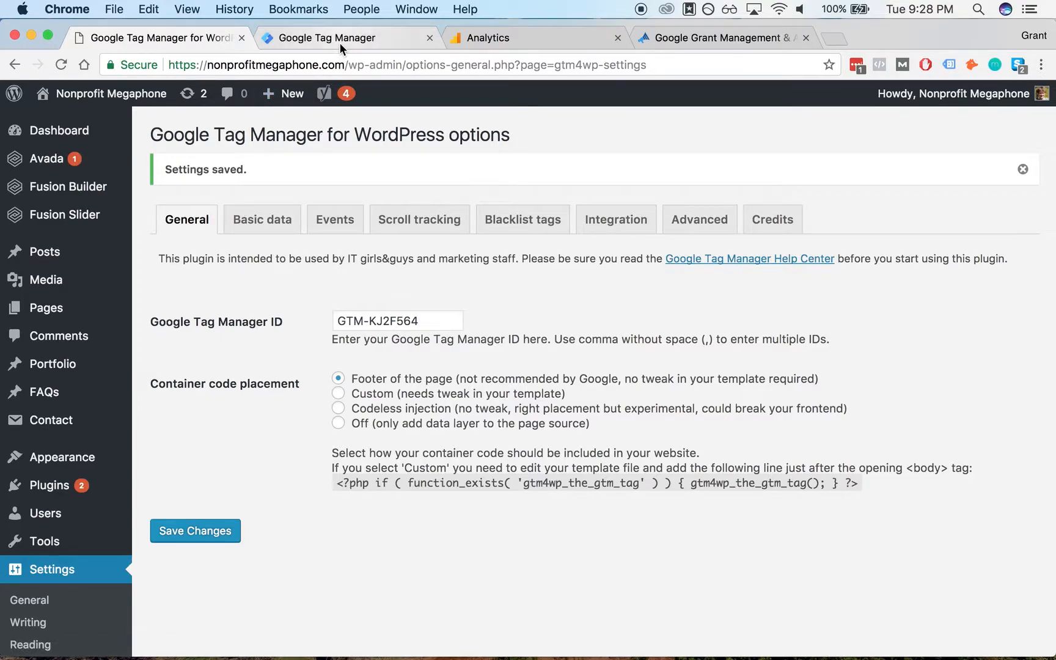
{"action": "left_click", "coordinate": [263, 226]}
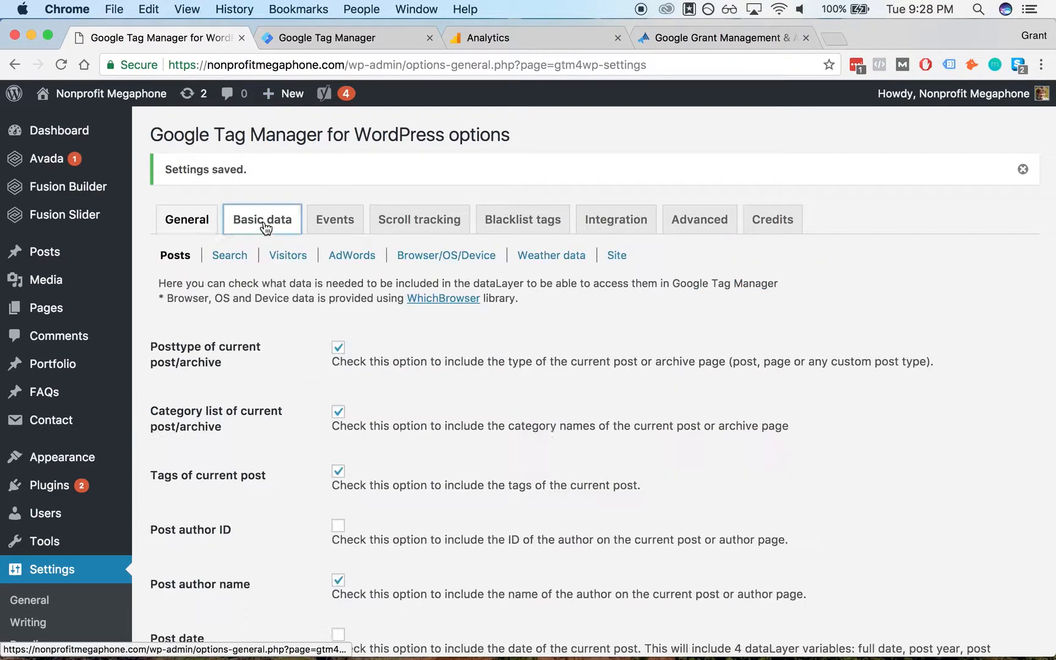
{"action": "left_click", "coordinate": [216, 221]}
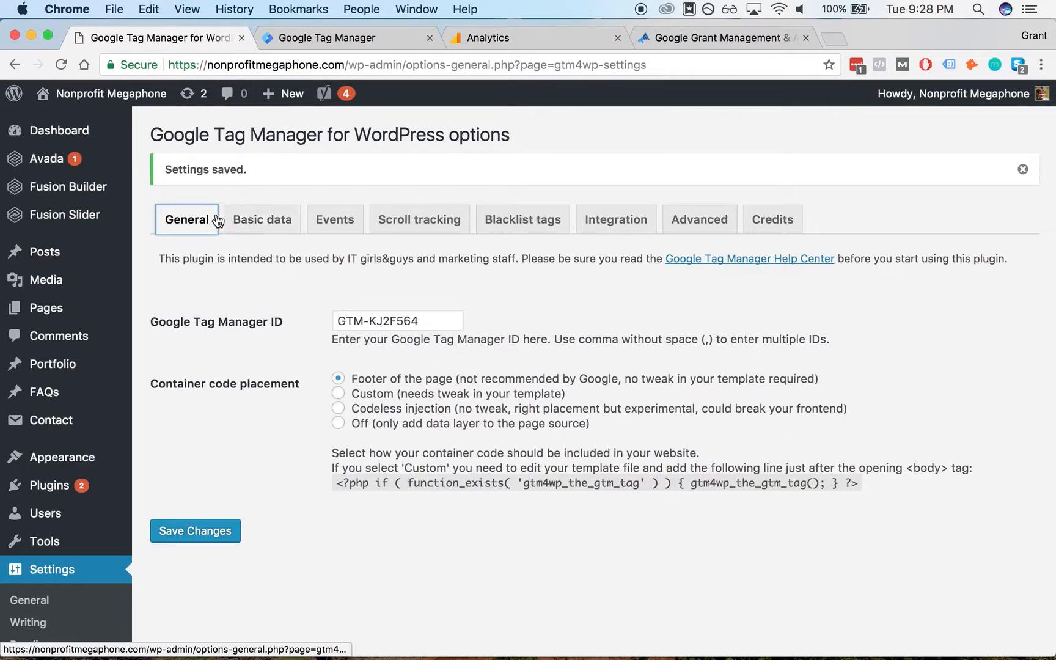
- Enable Google Tag Assistant on the website tab and reload the page
{"action": "left_click", "coordinate": [742, 24]}
{"action": "key", "text": "Return"}
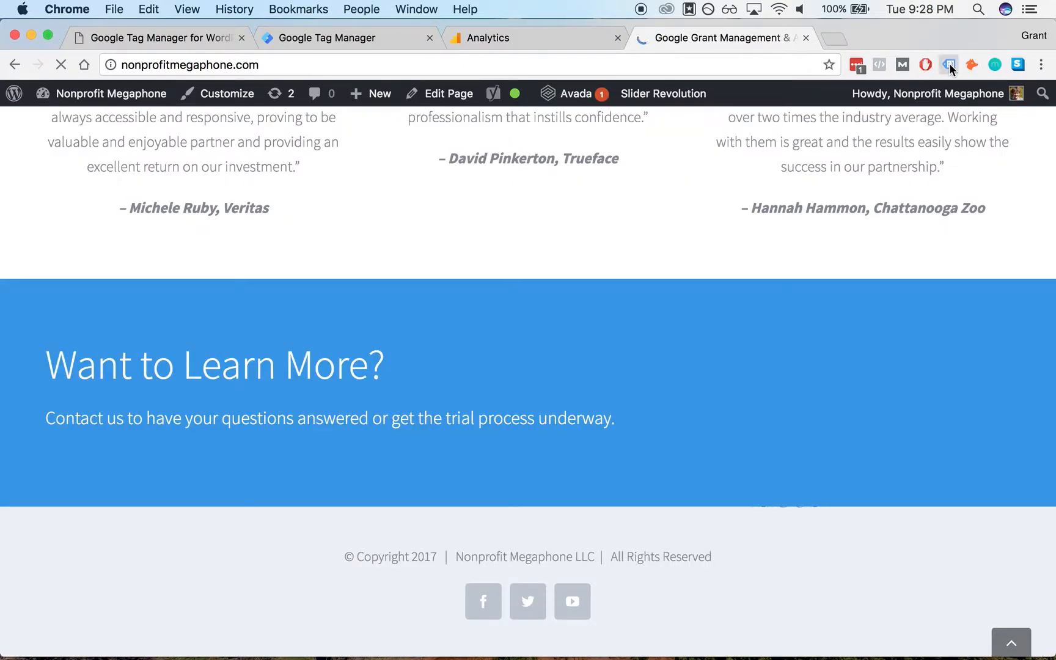
{"action": "left_click", "coordinate": [949, 65]}
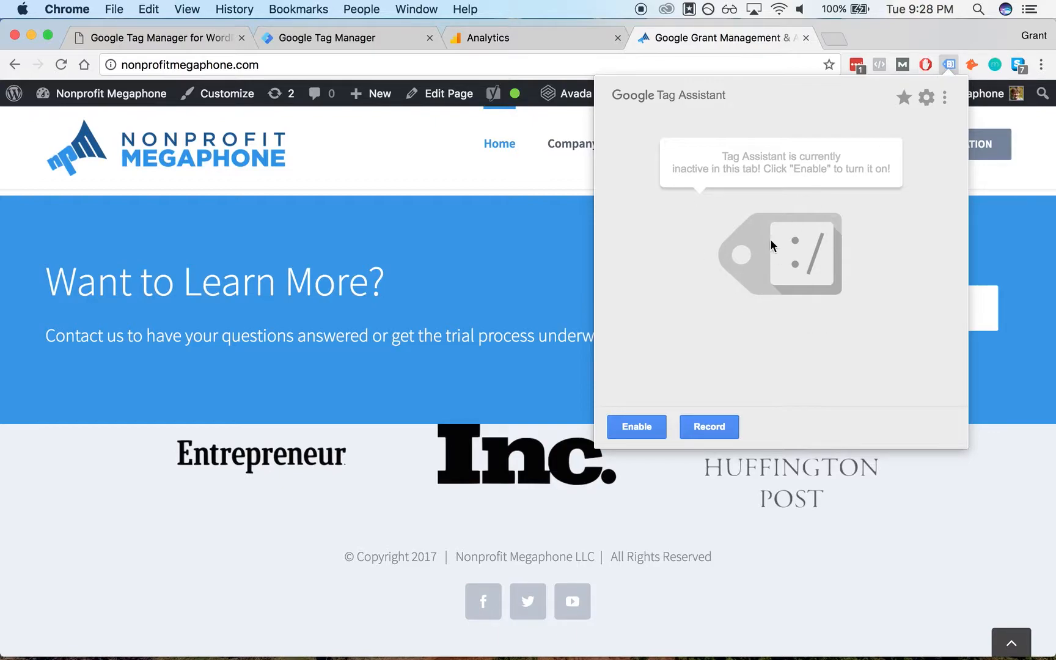
{"action": "left_click", "coordinate": [650, 425]}
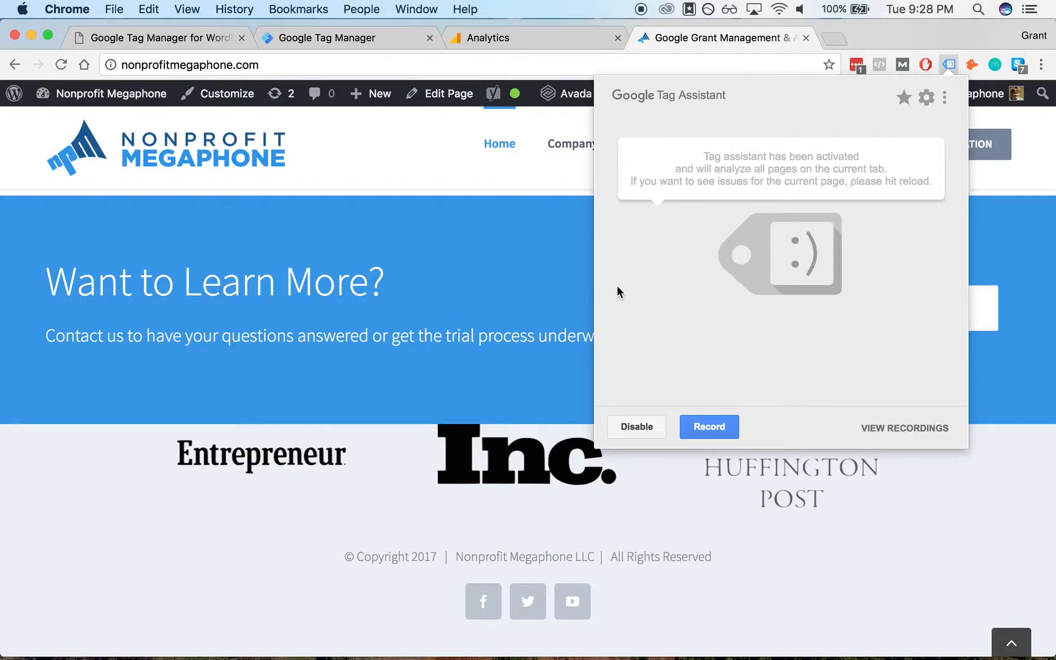
{"action": "left_click", "coordinate": [510, 263]}
{"action": "key", "text": "super+r"}
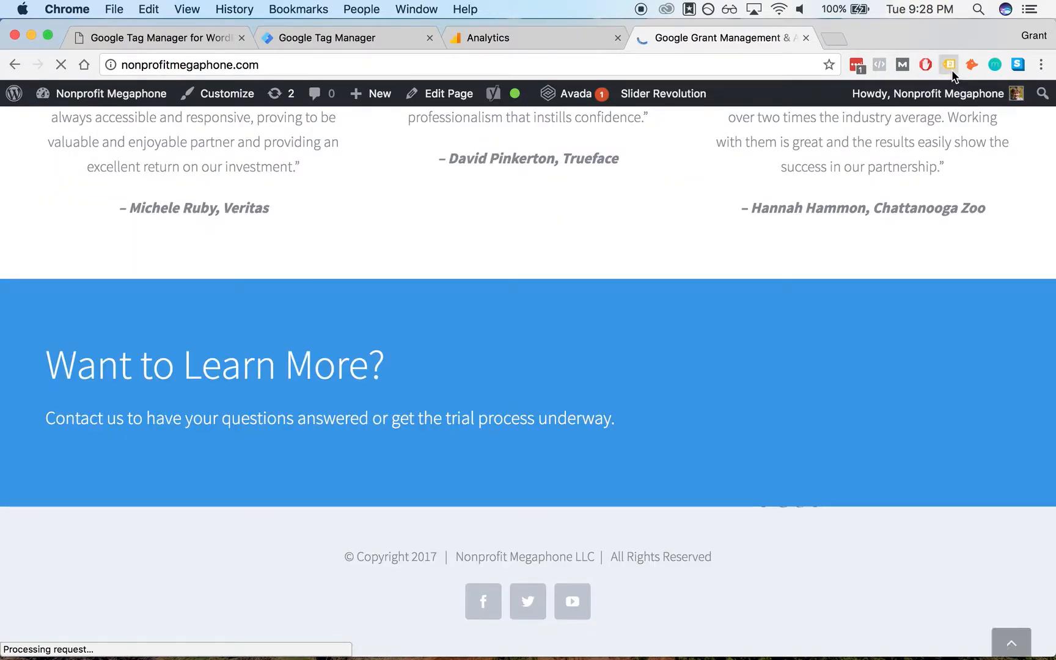
- Inspect the Google Tag Manager entry in Tag Assistant's results, then return to the Tag Manager workspace
{"action": "left_click", "coordinate": [949, 64]}
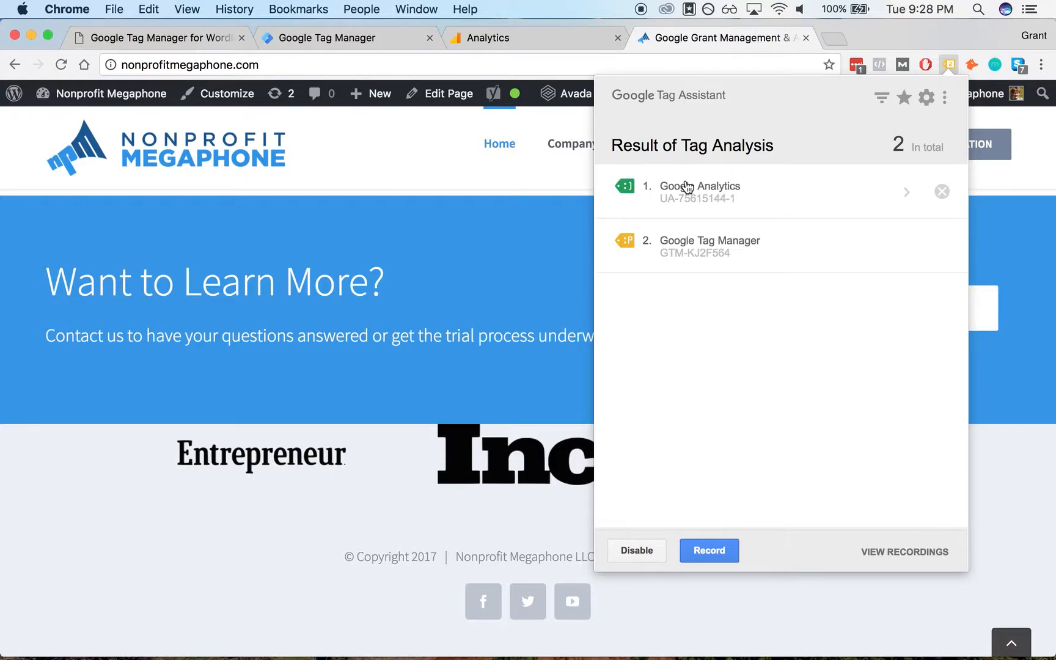
{"action": "left_click", "coordinate": [727, 246]}
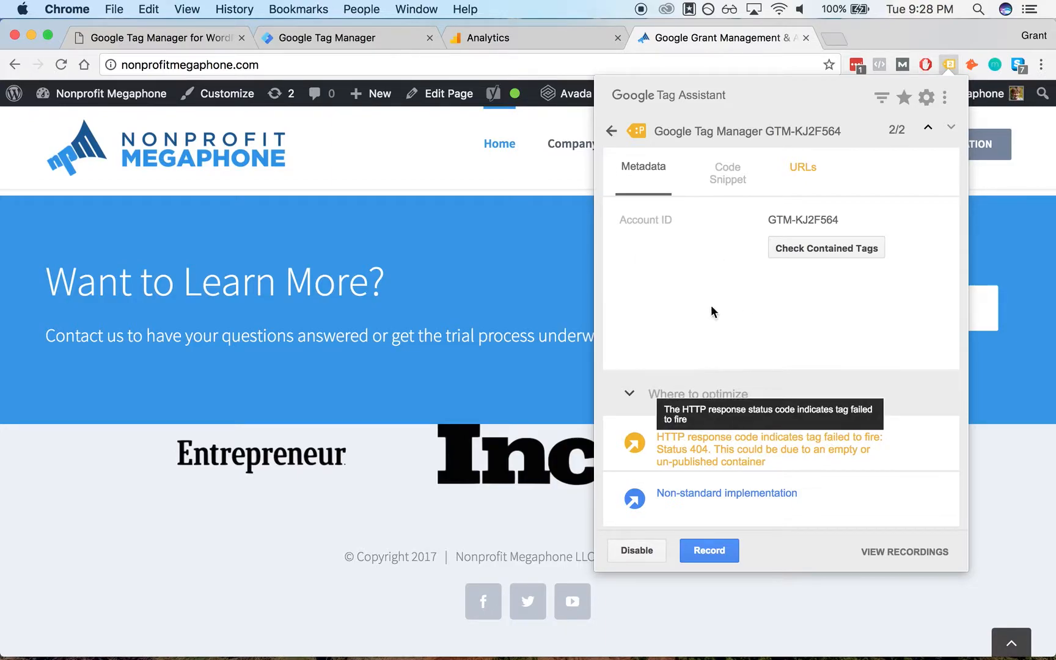
{"action": "left_click", "coordinate": [611, 131]}
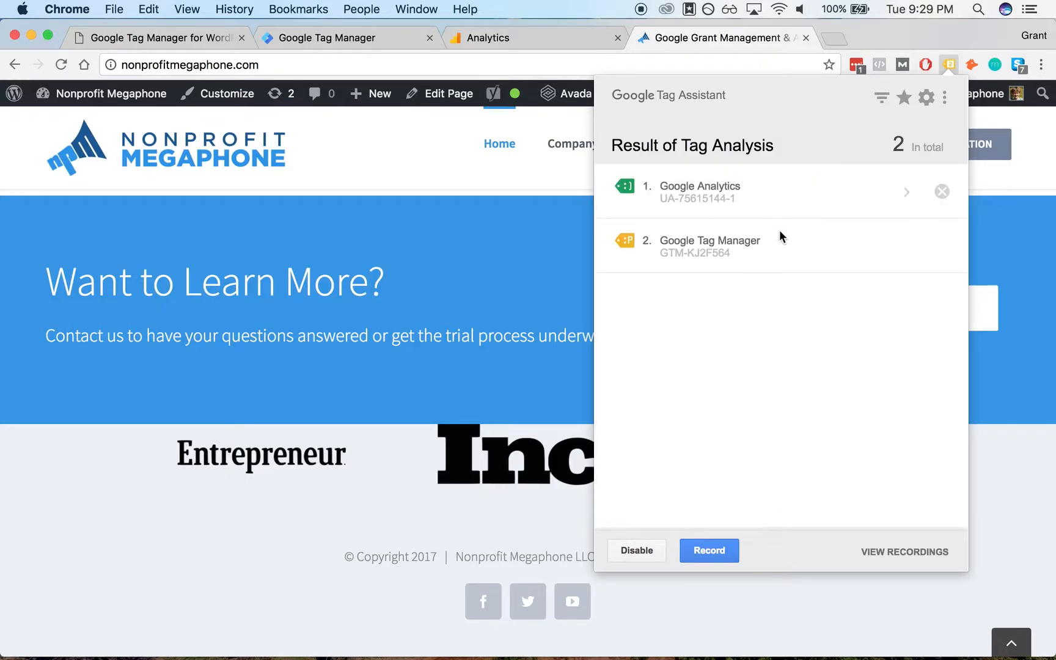
{"action": "left_click", "coordinate": [464, 234]}
{"action": "left_click", "coordinate": [329, 46]}
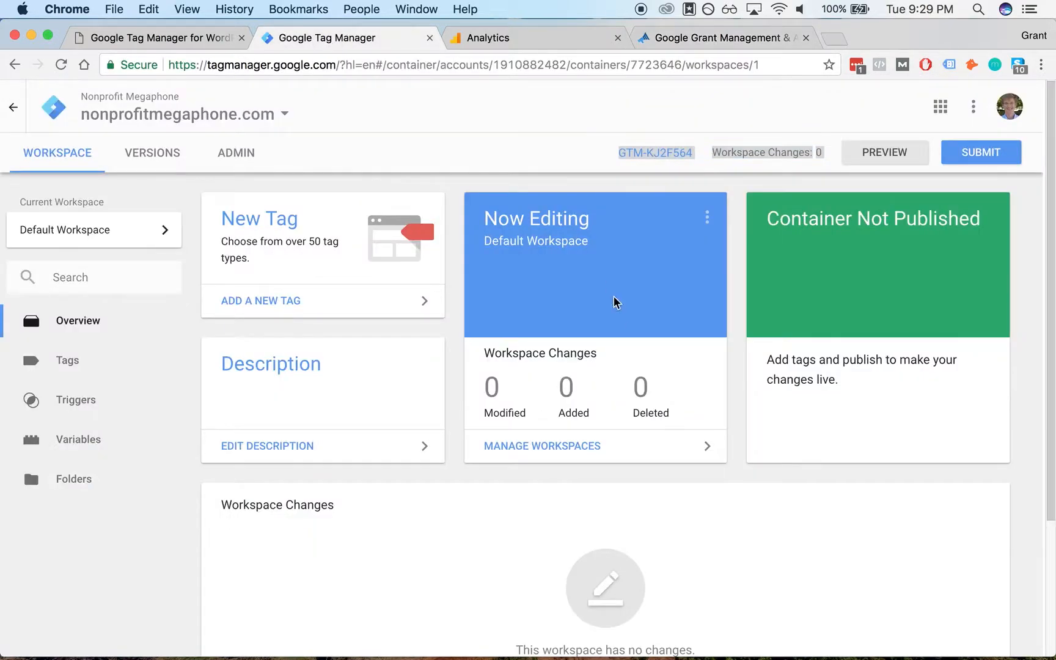
{"action": "left_click", "coordinate": [737, 212]}
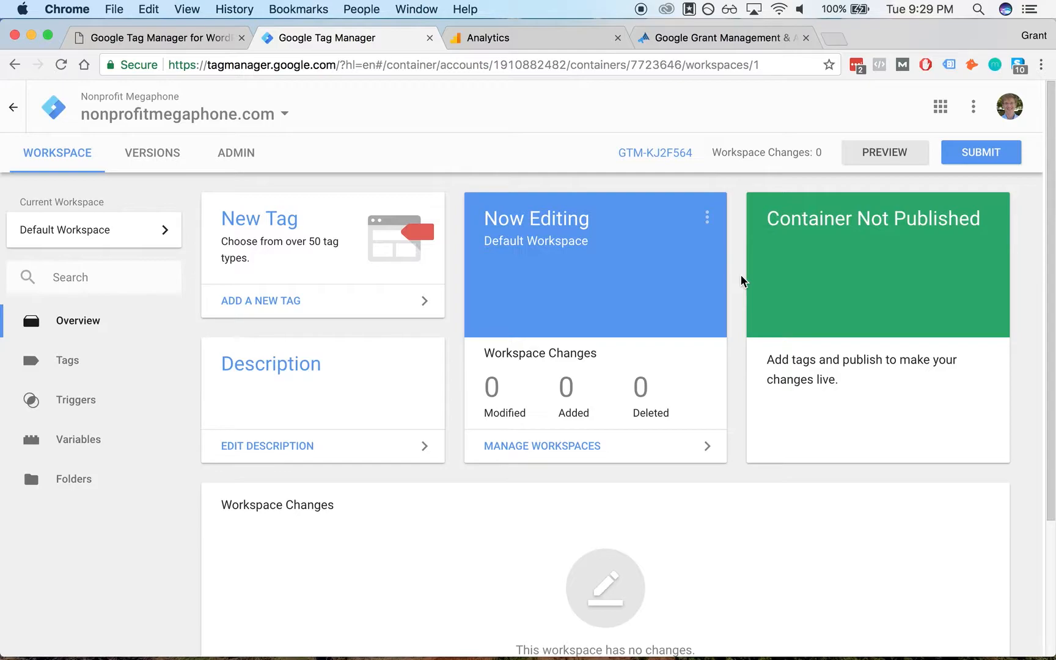
- Publish the container as a version named Initial Submit, then return to the workspace overview
{"action": "left_click", "coordinate": [957, 152]}
{"action": "left_click", "coordinate": [380, 291]}
{"action": "type", "text": "Initial Submit"}
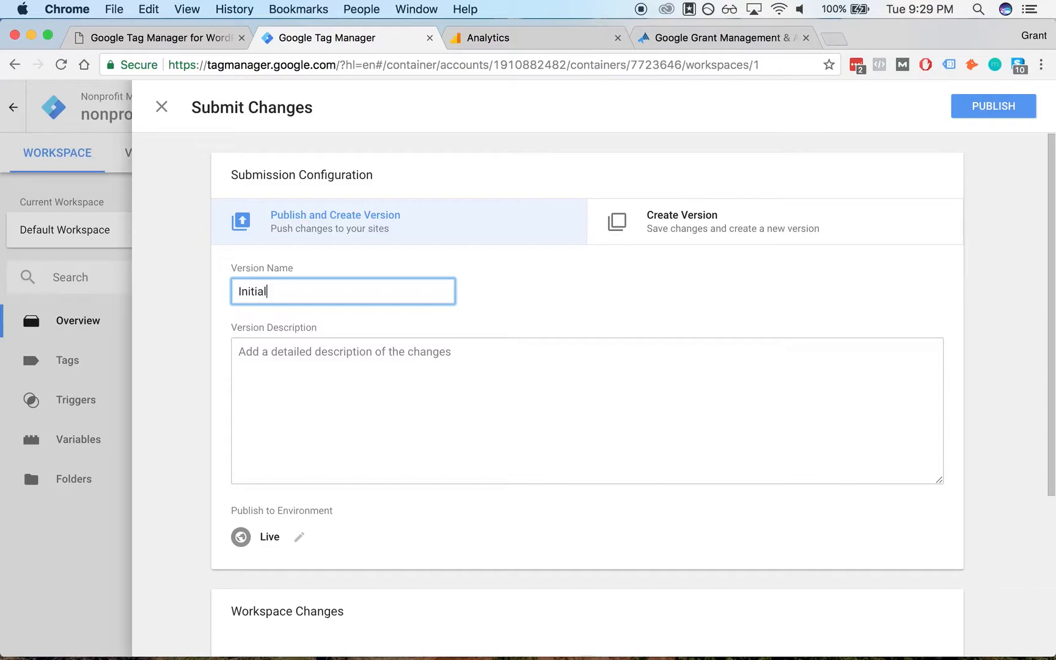
{"action": "left_click", "coordinate": [709, 317]}
{"action": "scroll", "coordinate": [709, 316], "scroll_direction": "down", "scroll_amount": 2}
{"action": "scroll", "coordinate": [699, 277], "scroll_direction": "up", "scroll_amount": 2}
{"action": "left_click", "coordinate": [998, 113]}
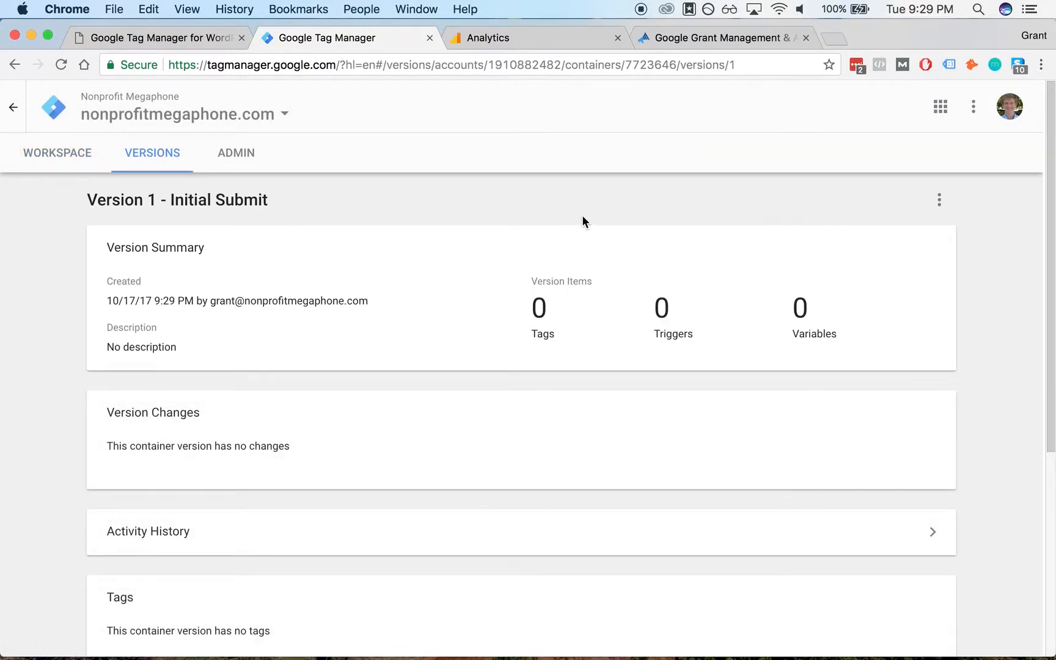
{"action": "scroll", "coordinate": [372, 207], "scroll_direction": "down", "scroll_amount": 5}
{"action": "scroll", "coordinate": [372, 208], "scroll_direction": "up", "scroll_amount": 5}
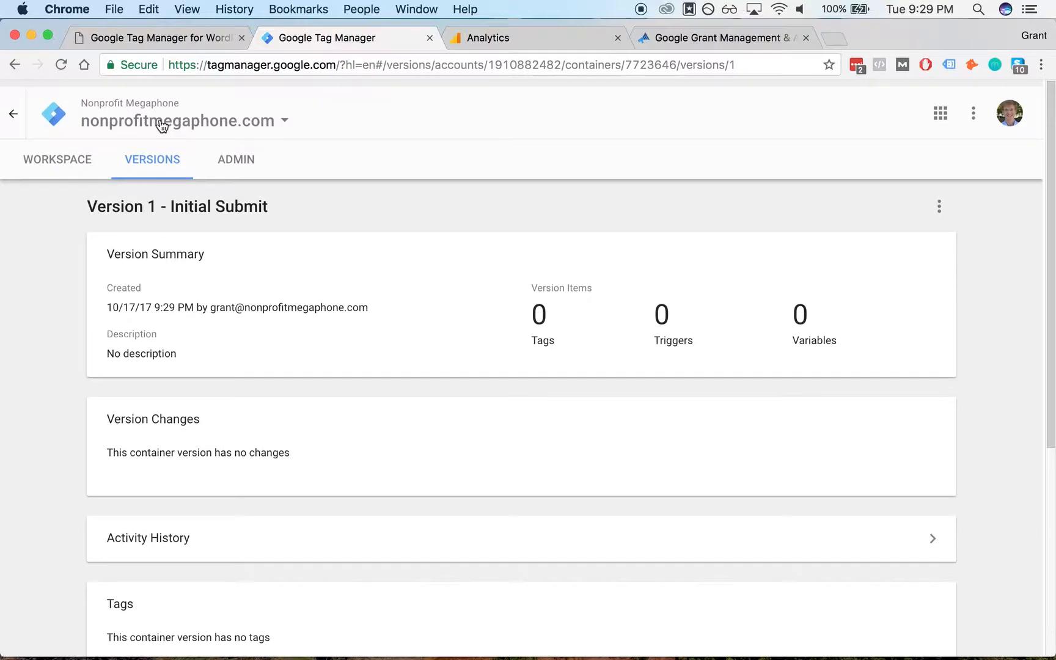
{"action": "left_click", "coordinate": [80, 151]}
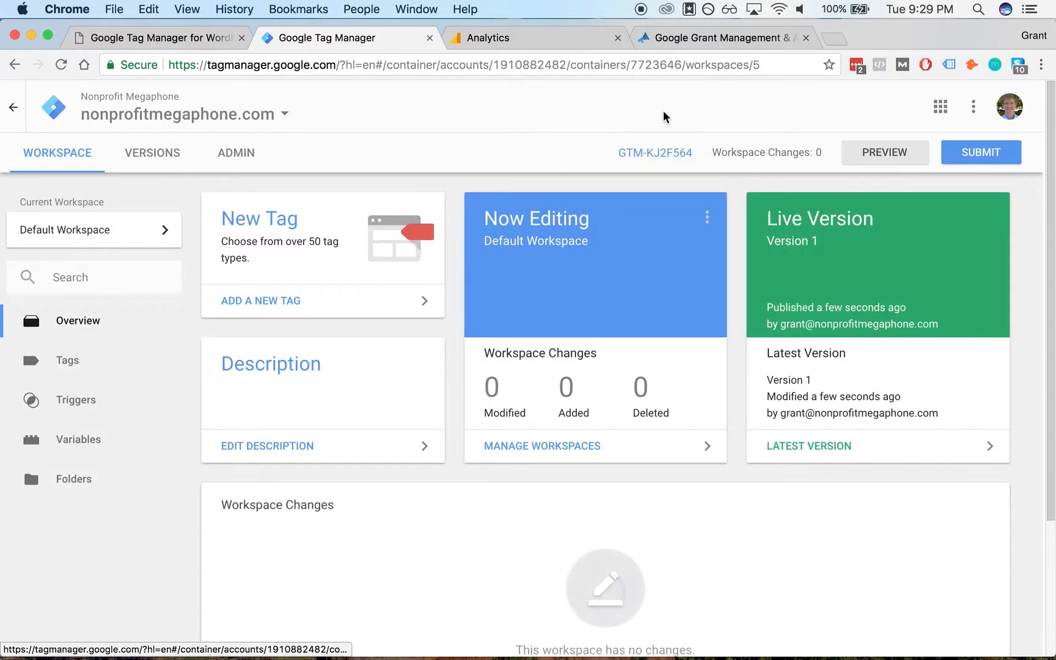
- Reload the website and check the Google Tag Manager entry in Tag Assistant's results
{"action": "left_click", "coordinate": [699, 39]}
{"action": "key", "text": "super+r"}
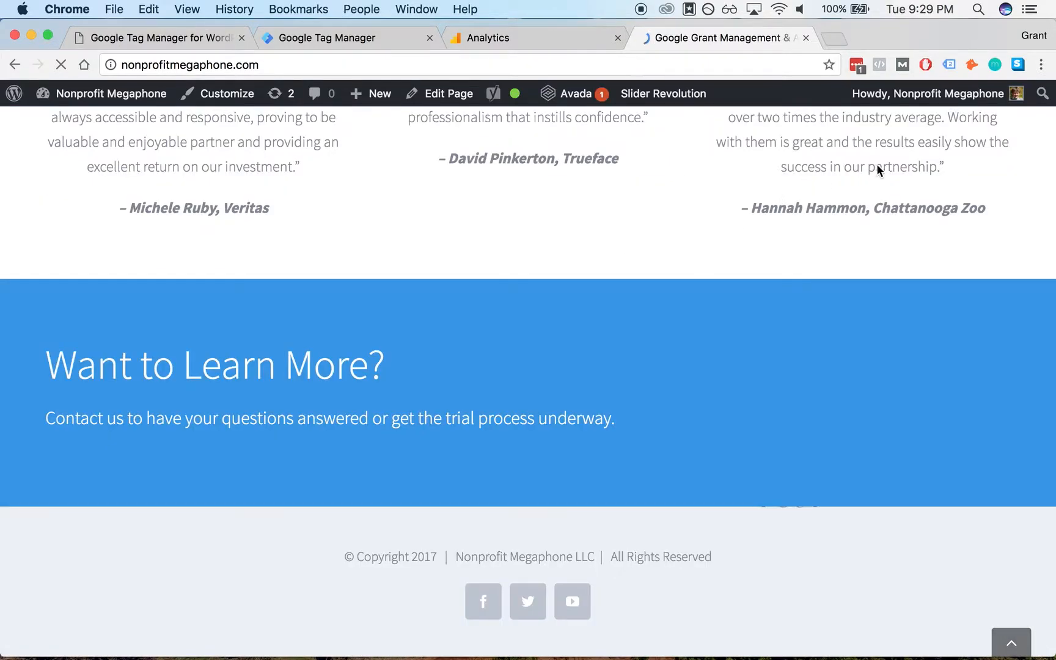
{"action": "left_click", "coordinate": [950, 66]}
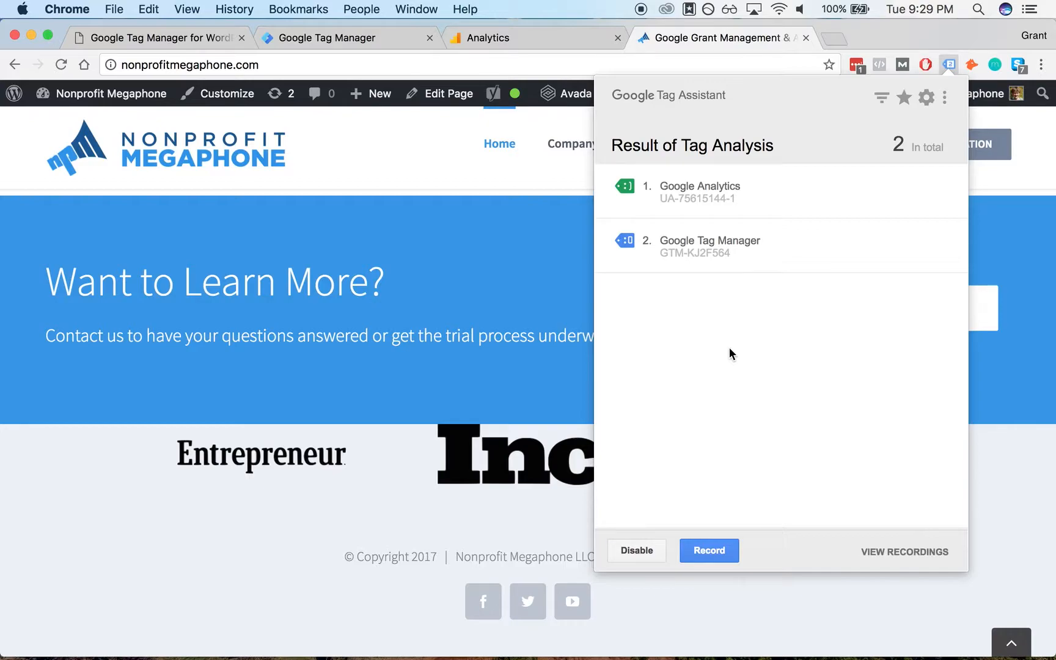
{"action": "left_click", "coordinate": [738, 251]}
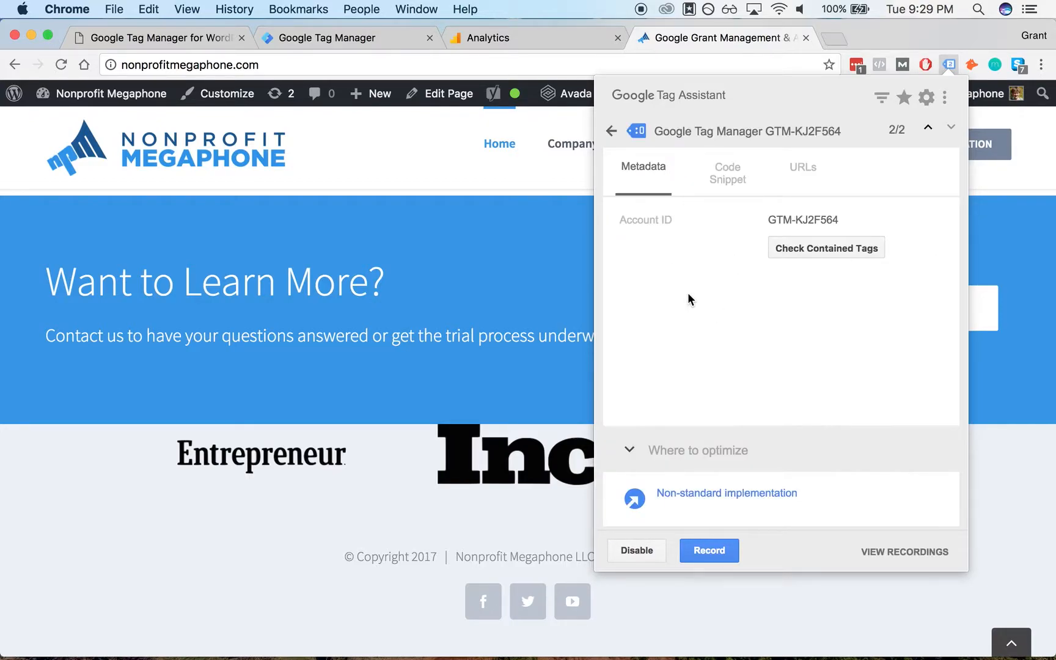
{"action": "mouse_move", "coordinate": [683, 496]}
{"action": "left_click", "coordinate": [519, 271]}
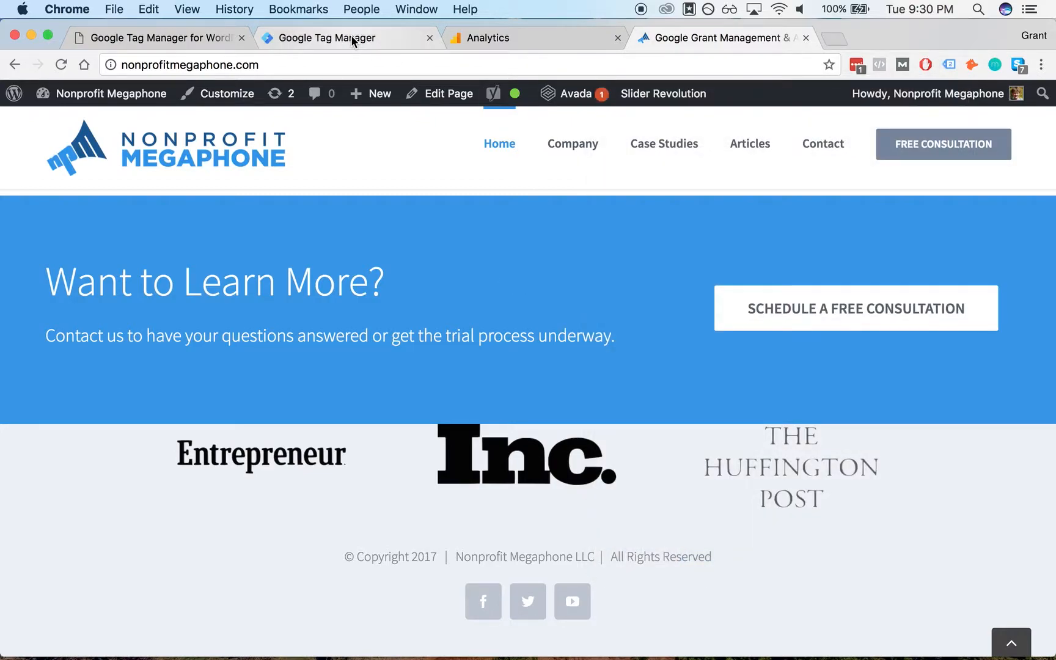
- Open the Triggers section of the Tag Manager workspace
{"action": "left_click", "coordinate": [515, 267]}
{"action": "scroll", "coordinate": [453, 250], "scroll_direction": "up", "scroll_amount": 5}
{"action": "scroll", "coordinate": [454, 251], "scroll_direction": "down", "scroll_amount": 5}
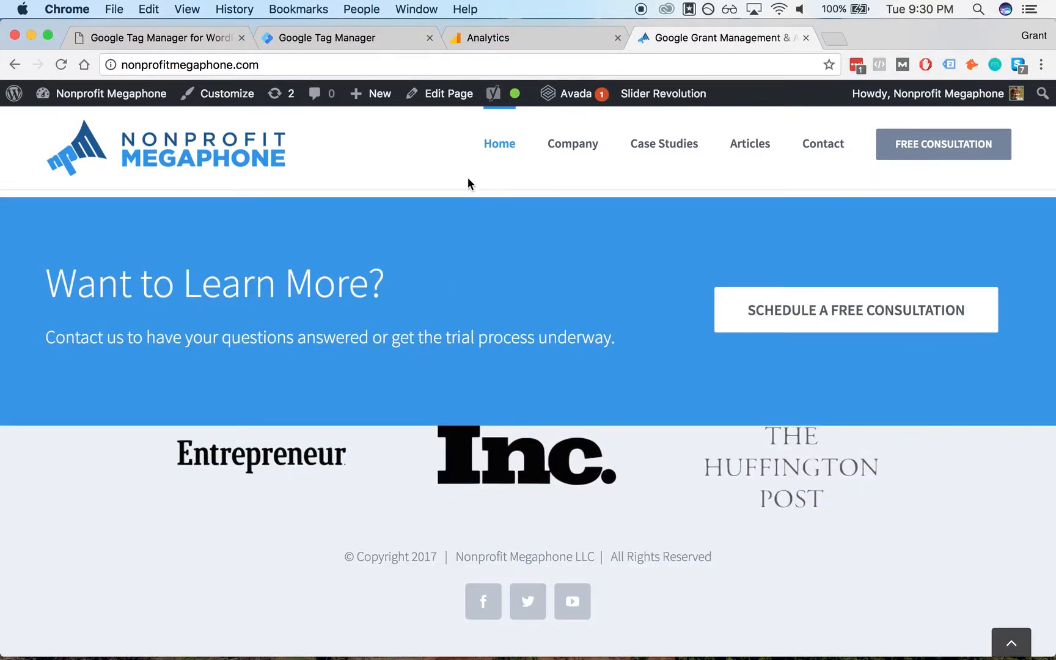
{"action": "left_click", "coordinate": [351, 39]}
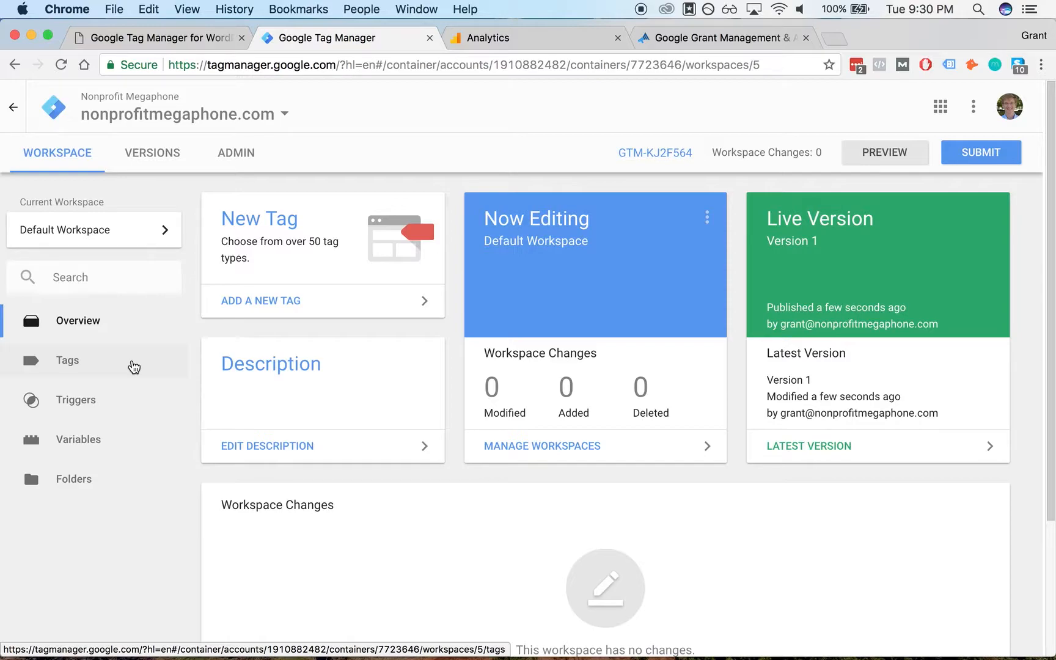
{"action": "left_click", "coordinate": [132, 405]}
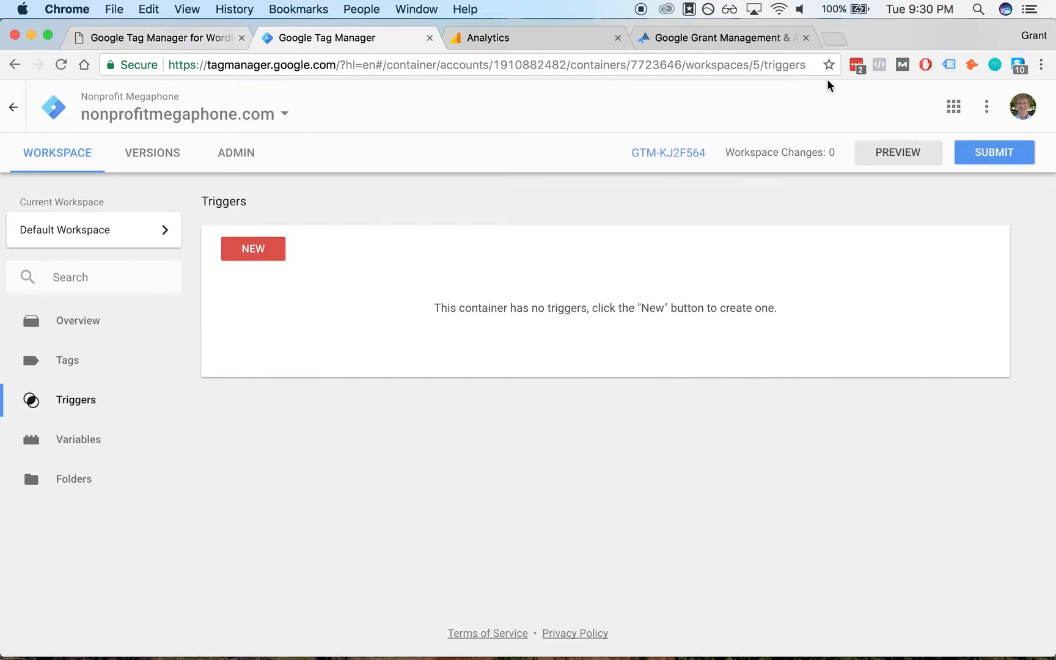
- Inspect the Schedule a Free Consultation button's HTML on the website in the developer tools
{"action": "left_click", "coordinate": [758, 42]}
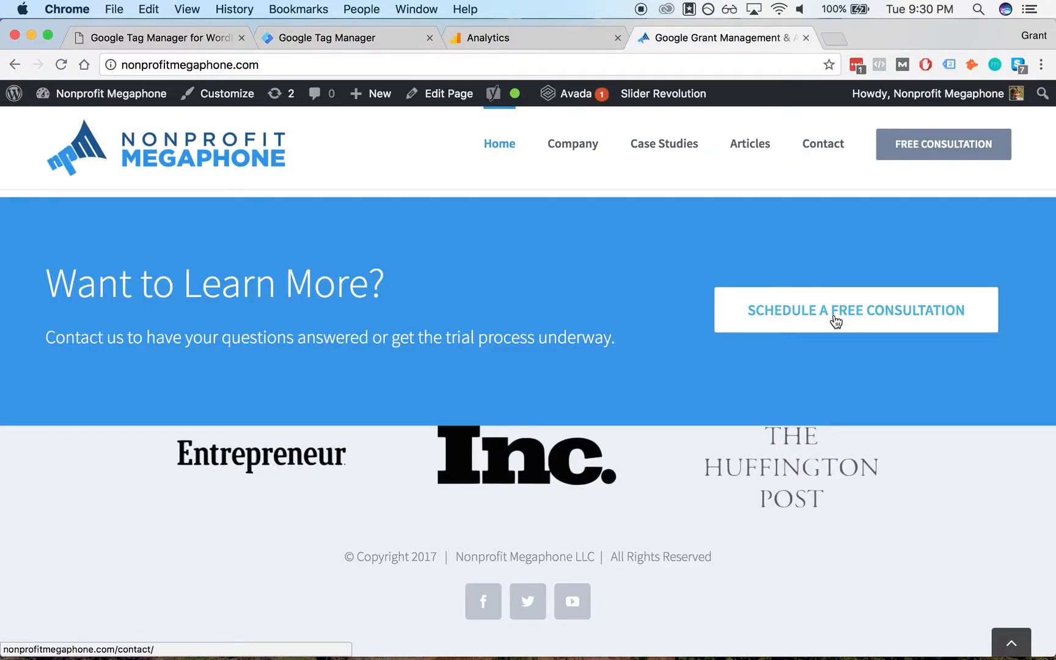
{"action": "right_click", "coordinate": [813, 317]}
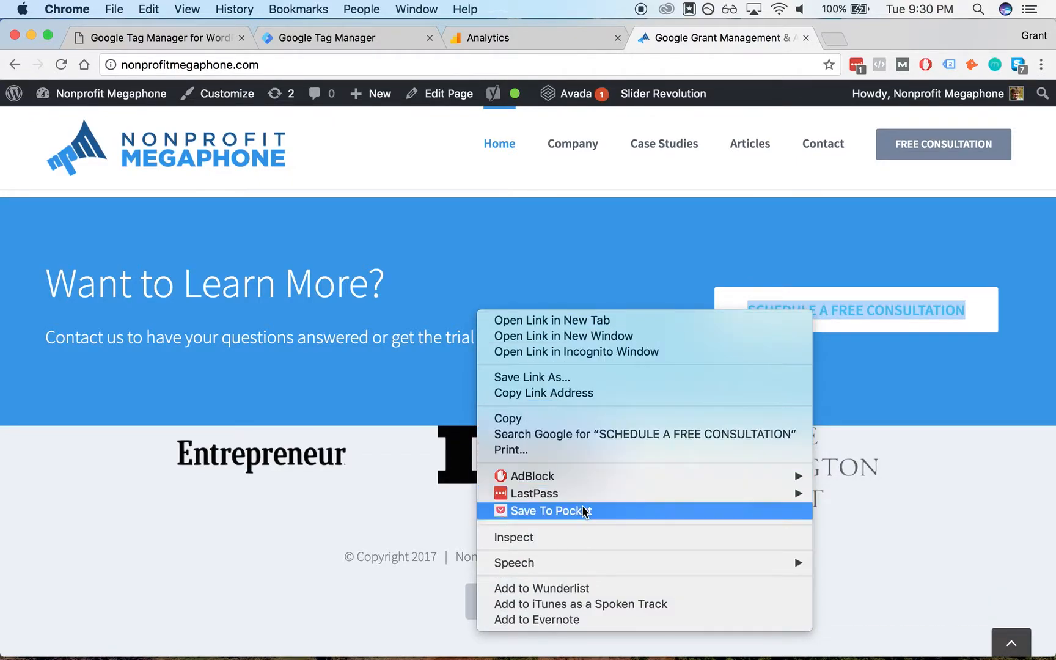
{"action": "left_click", "coordinate": [582, 537]}
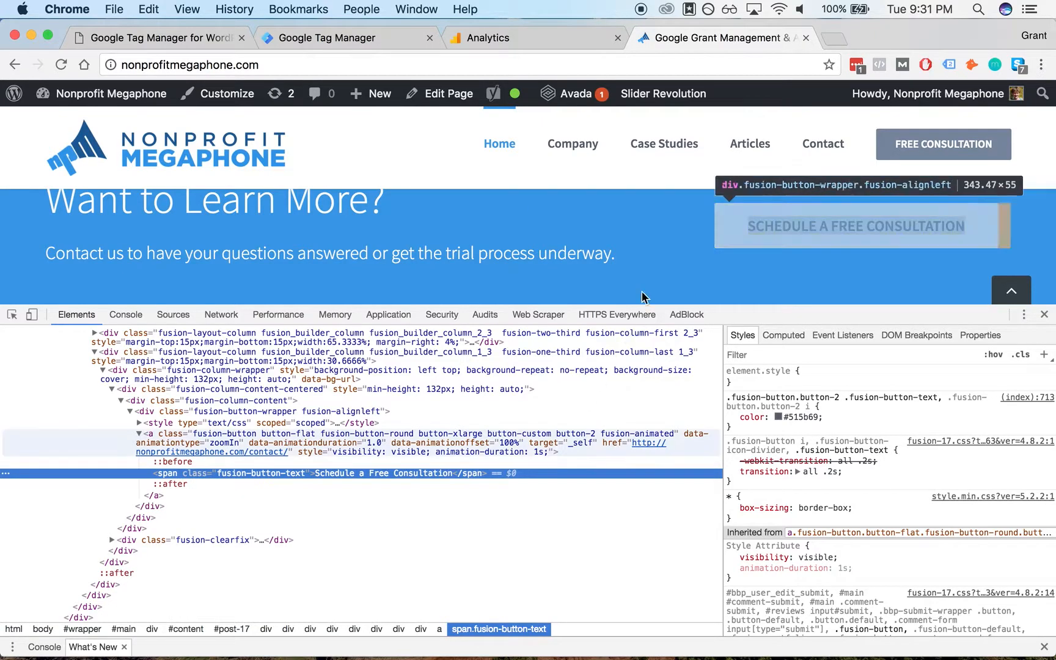
{"action": "scroll", "coordinate": [592, 255], "scroll_direction": "up", "scroll_amount": 1}
{"action": "left_click_drag", "start_coordinate": [672, 305], "coordinate": [745, 316]}
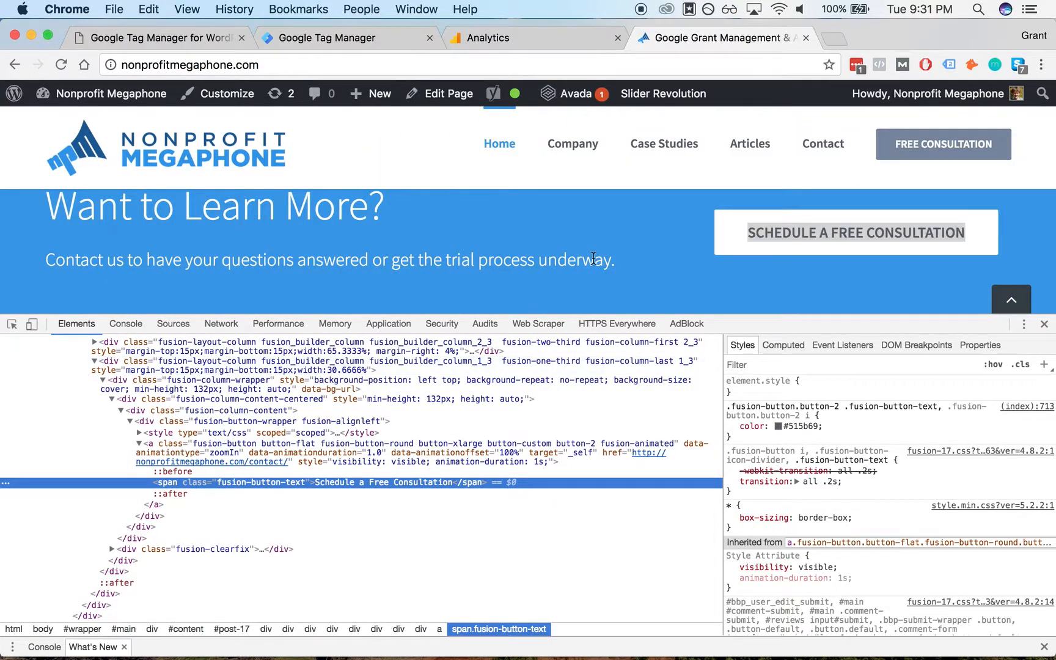
{"action": "left_click", "coordinate": [640, 234]}
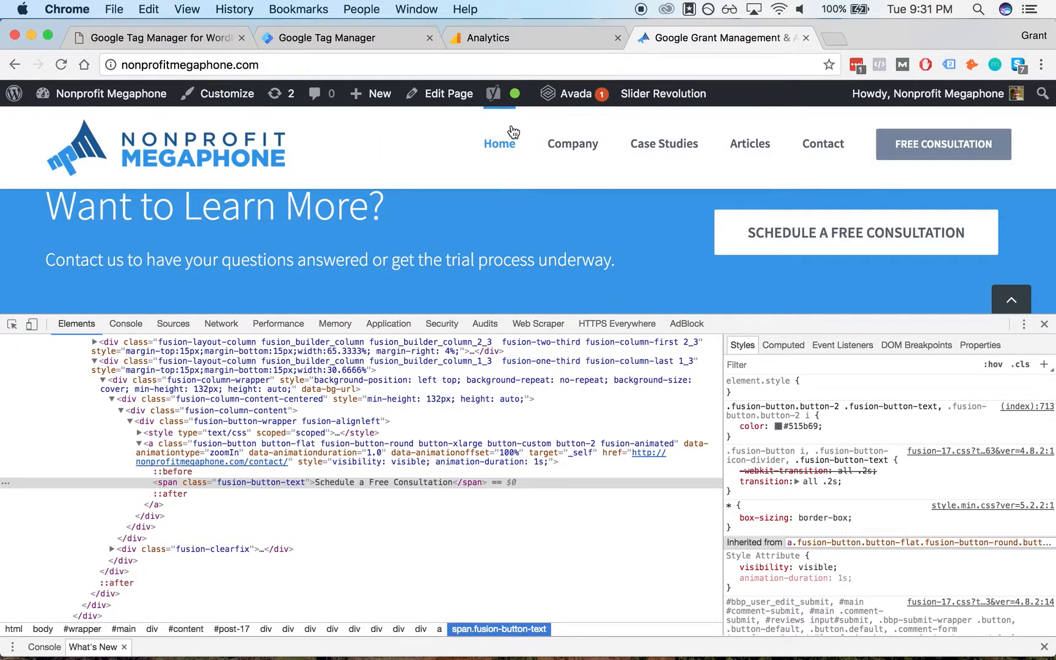
- Open the page's WordPress editor in a new tab
{"action": "right_click", "coordinate": [446, 98]}
{"action": "left_click", "coordinate": [465, 102]}
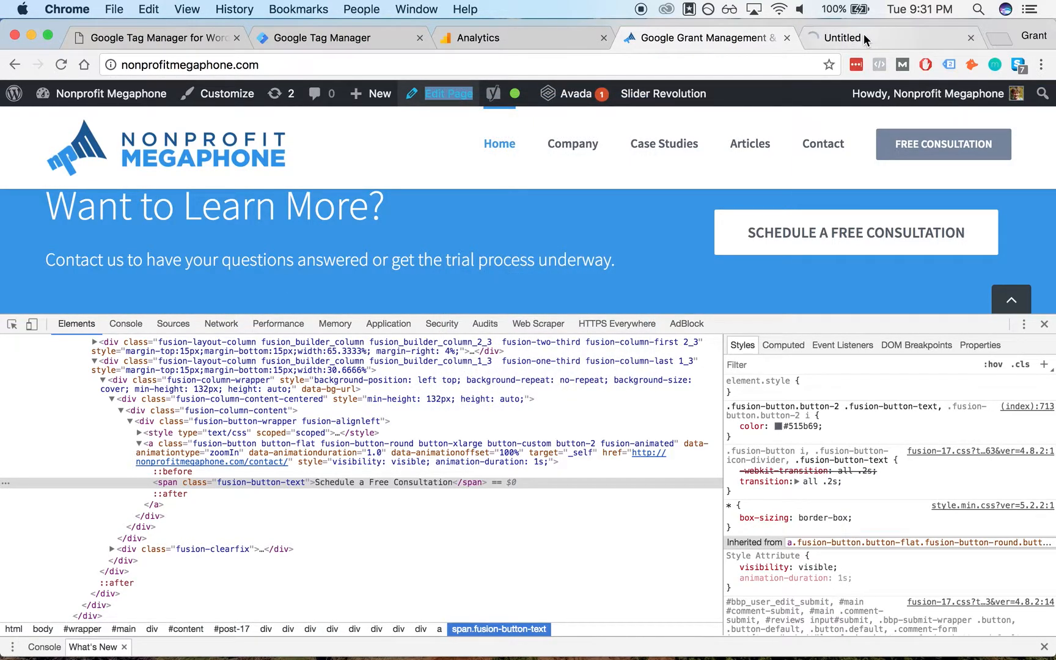
{"action": "left_click", "coordinate": [864, 34]}
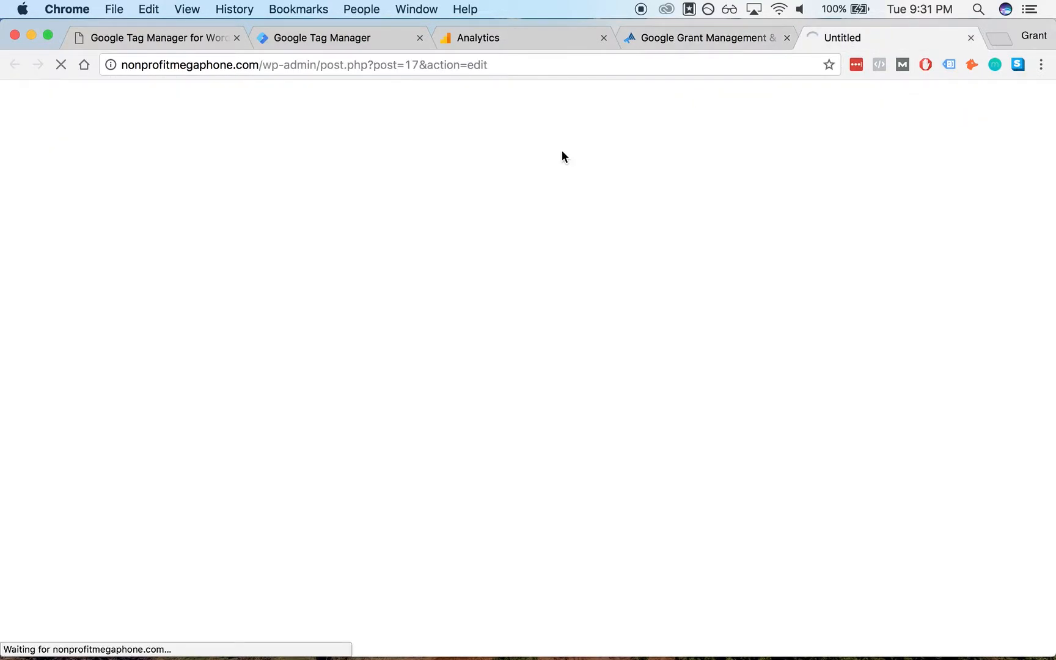
{"action": "left_click", "coordinate": [703, 37]}
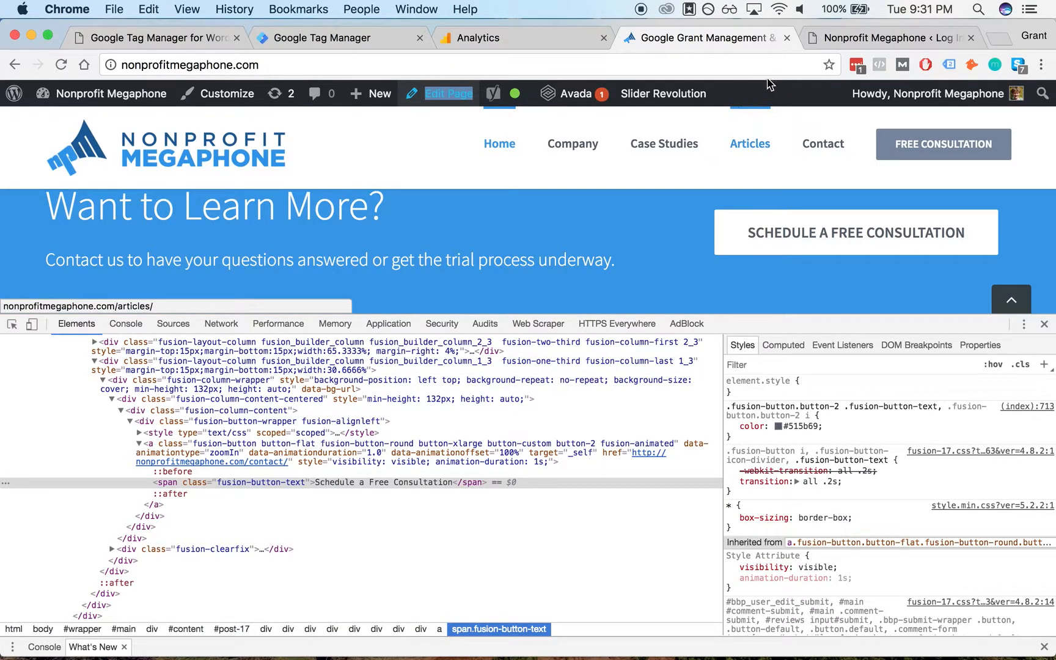
{"action": "left_click", "coordinate": [870, 42]}
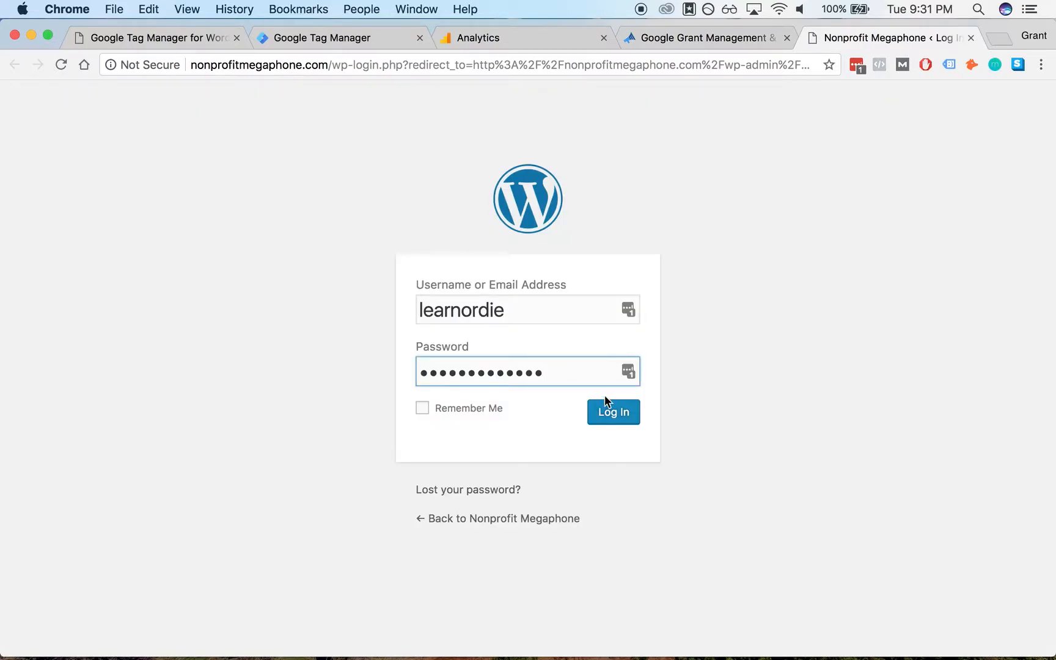
{"action": "left_click", "coordinate": [611, 411]}
{"action": "left_click", "coordinate": [732, 40]}
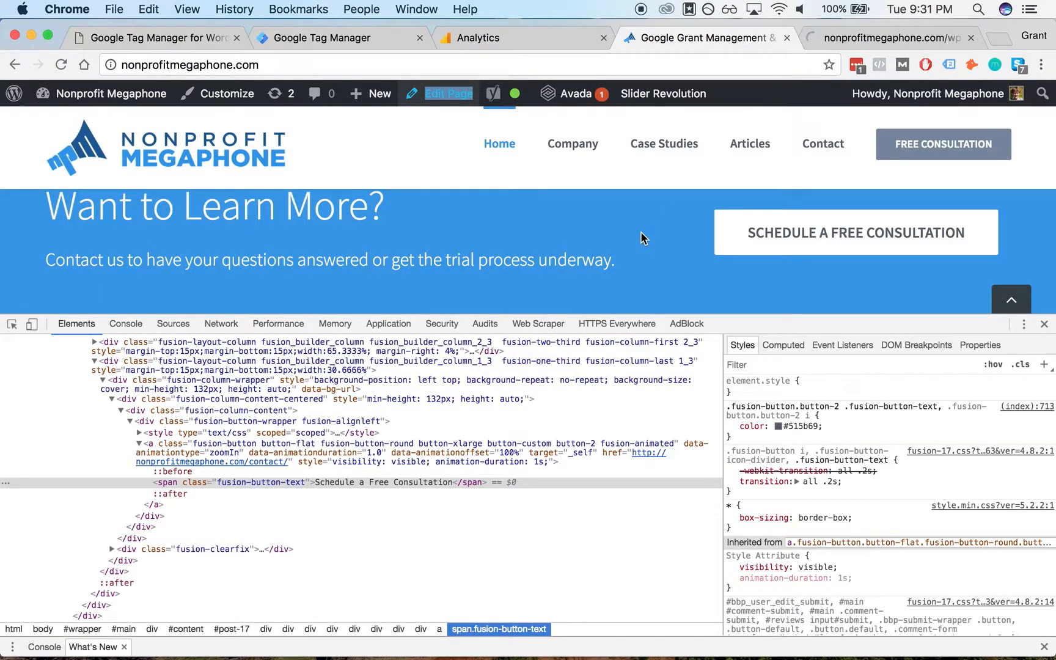
{"action": "left_click", "coordinate": [828, 38]}
{"action": "left_click", "coordinate": [614, 462]}
{"action": "left_click", "coordinate": [757, 37]}
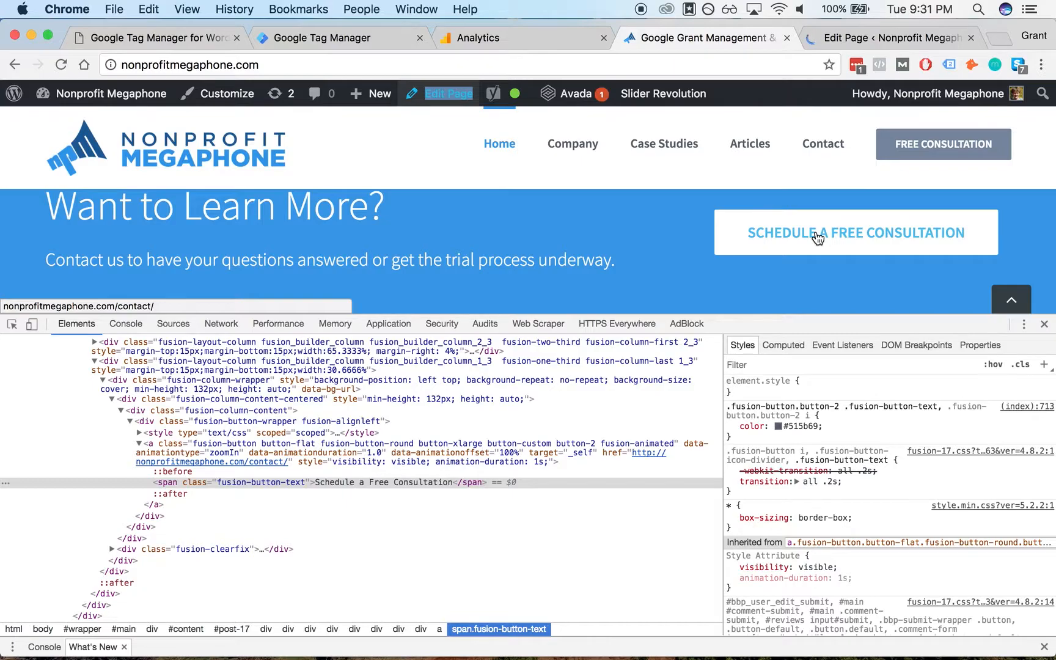
{"action": "left_click", "coordinate": [895, 38]}
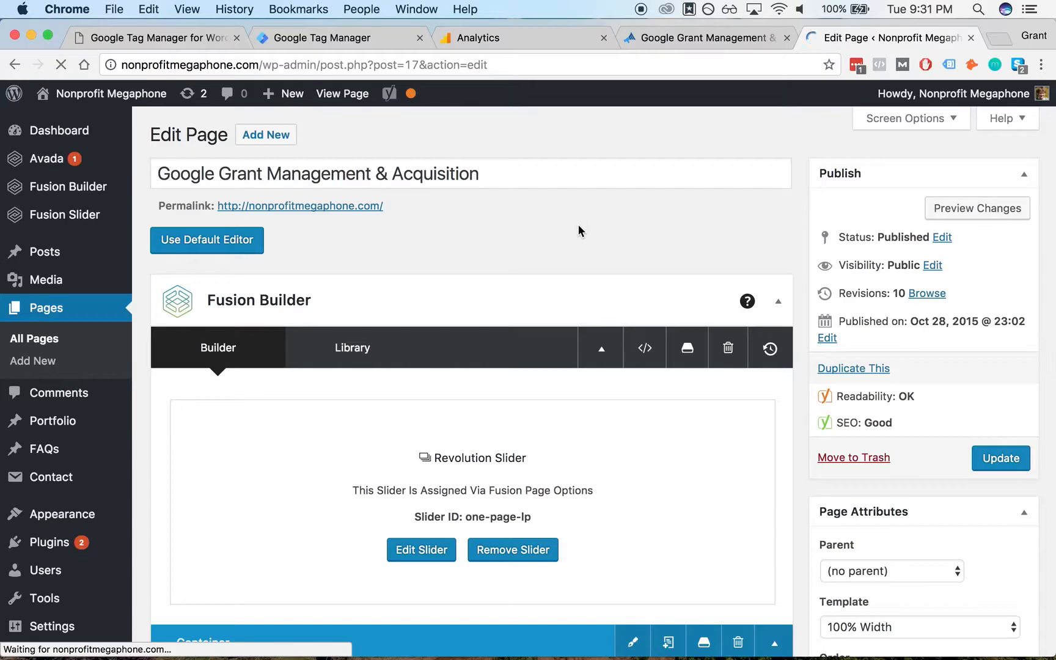
- Open the settings of the Schedule a Free Consultation button element in the page builder
{"action": "scroll", "coordinate": [522, 238], "scroll_direction": "down", "scroll_amount": 7}
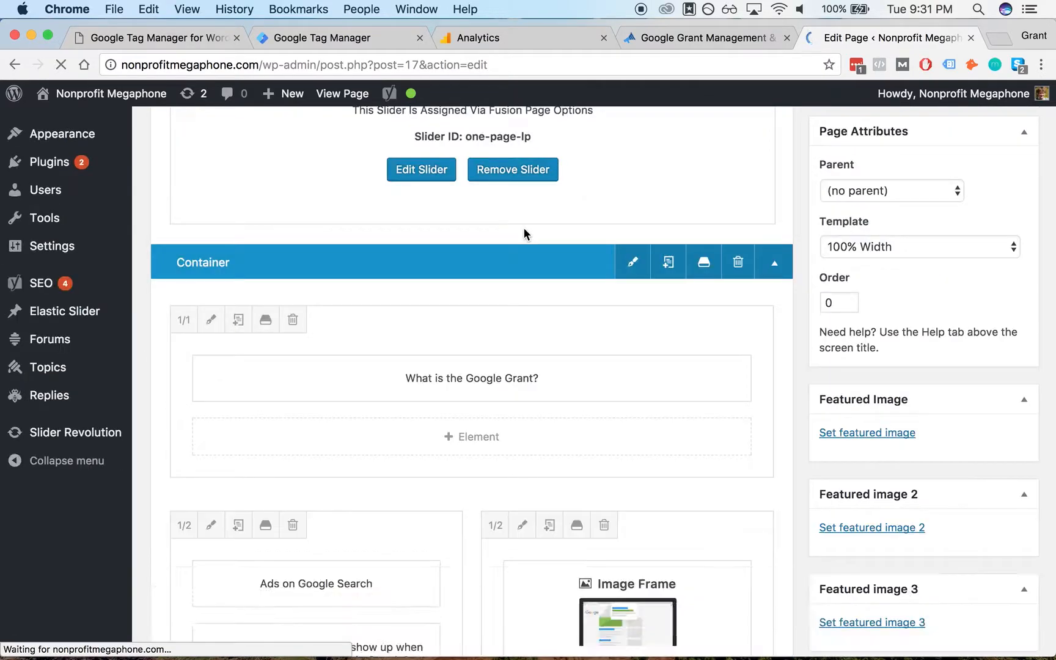
{"action": "scroll", "coordinate": [489, 311], "scroll_direction": "down", "scroll_amount": 20}
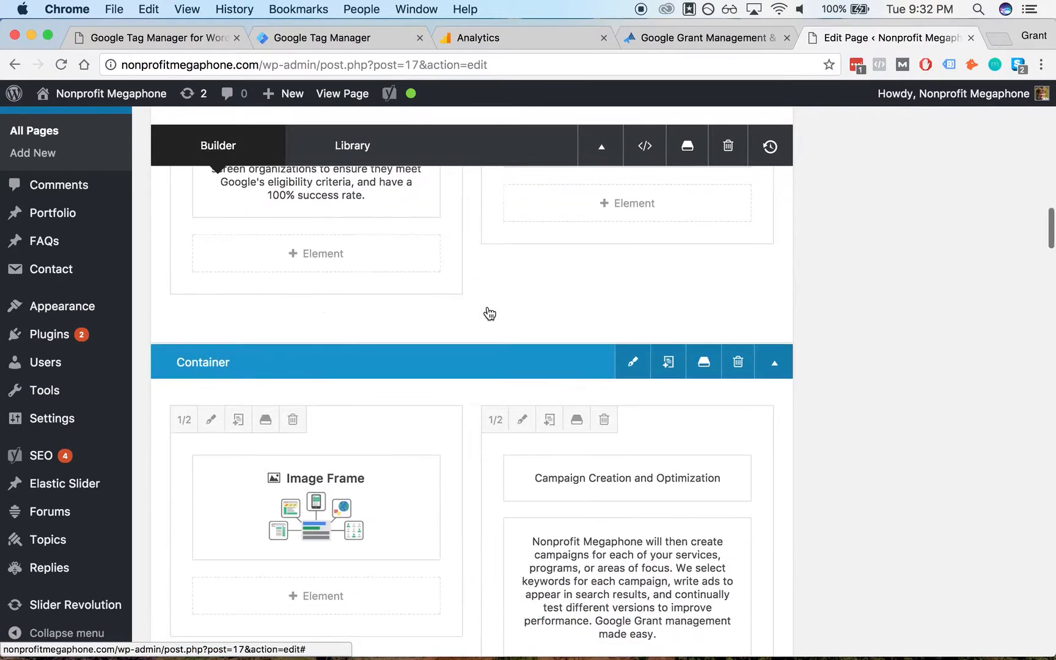
{"action": "scroll", "coordinate": [489, 313], "scroll_direction": "down", "scroll_amount": 20}
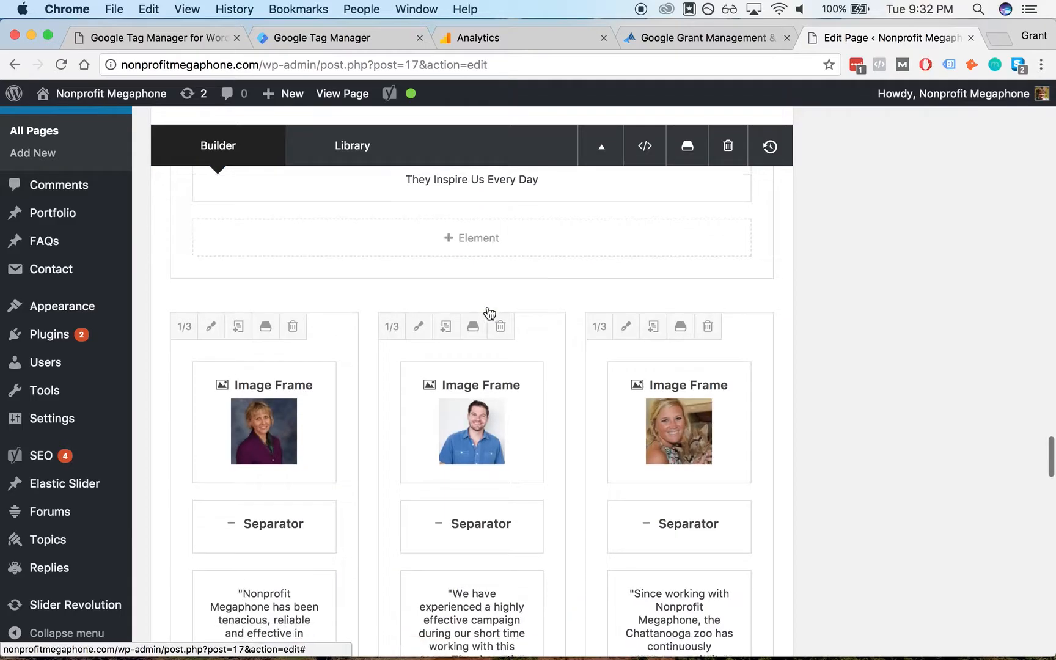
{"action": "scroll", "coordinate": [488, 310], "scroll_direction": "down", "scroll_amount": 5}
{"action": "scroll", "coordinate": [639, 274], "scroll_direction": "up", "scroll_amount": 4}
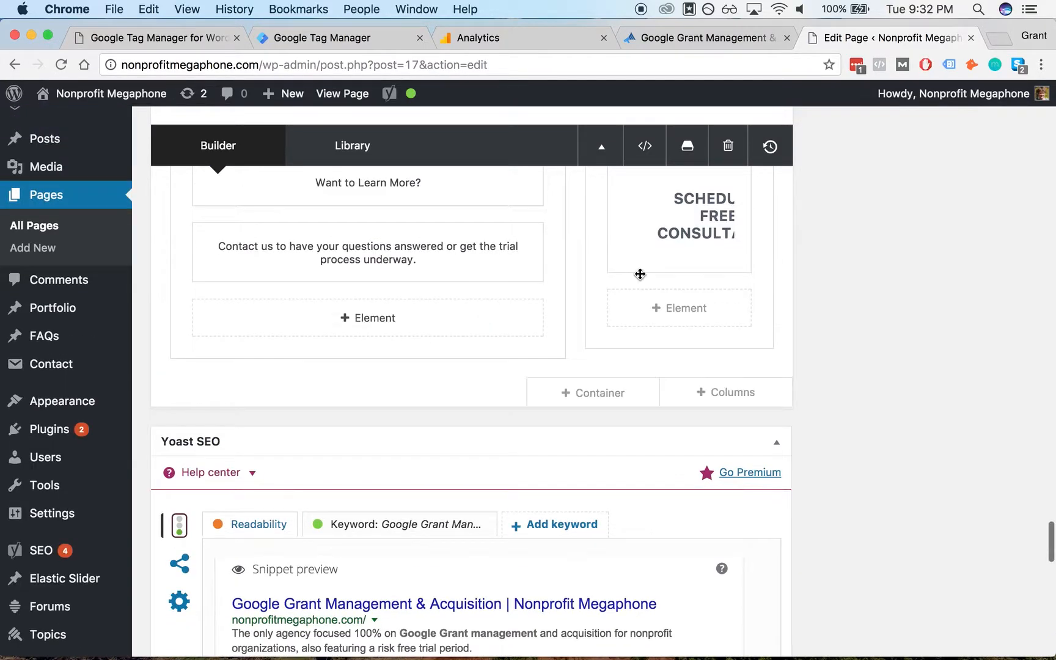
{"action": "left_click", "coordinate": [637, 301]}
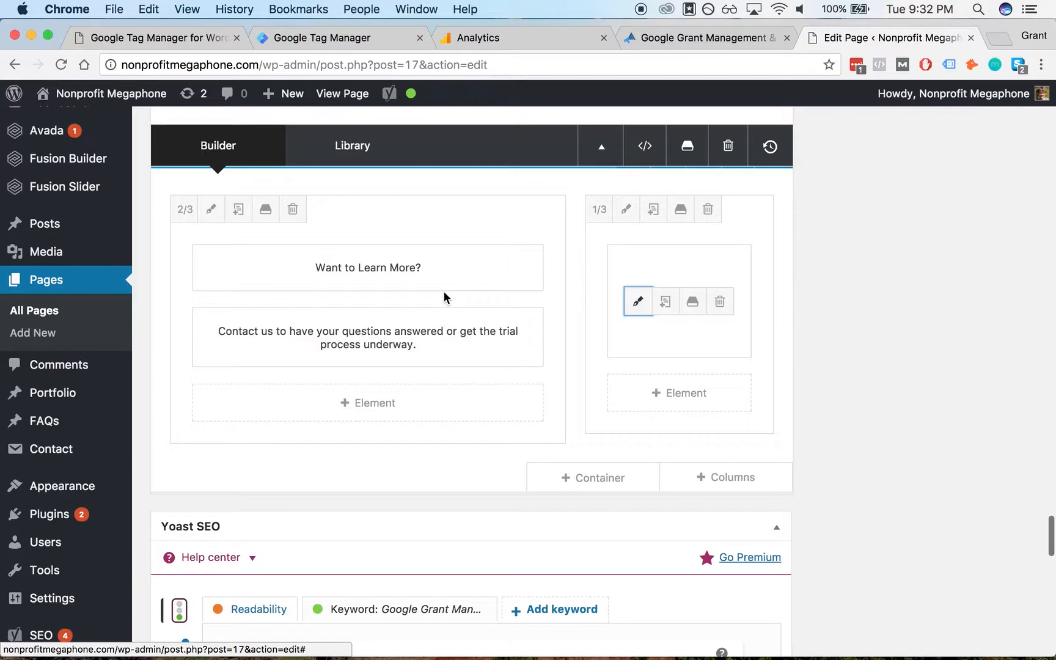
- Set the button's CSS ID to end-of-page-consultation-button and save the element
{"action": "scroll", "coordinate": [395, 270], "scroll_direction": "down", "scroll_amount": 8}
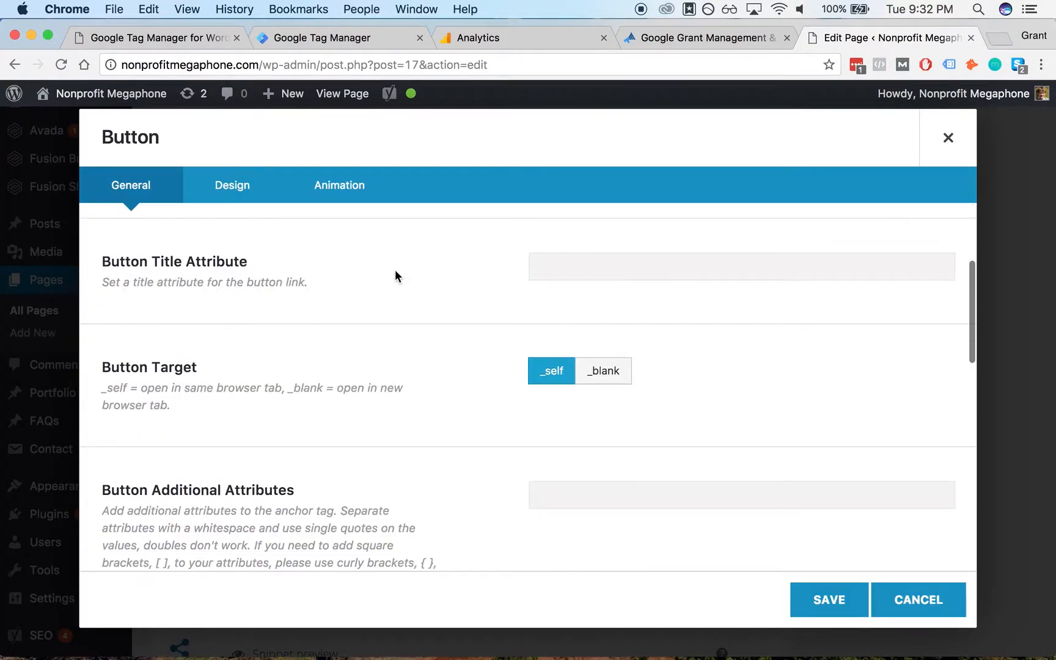
{"action": "scroll", "coordinate": [440, 317], "scroll_direction": "down", "scroll_amount": 10}
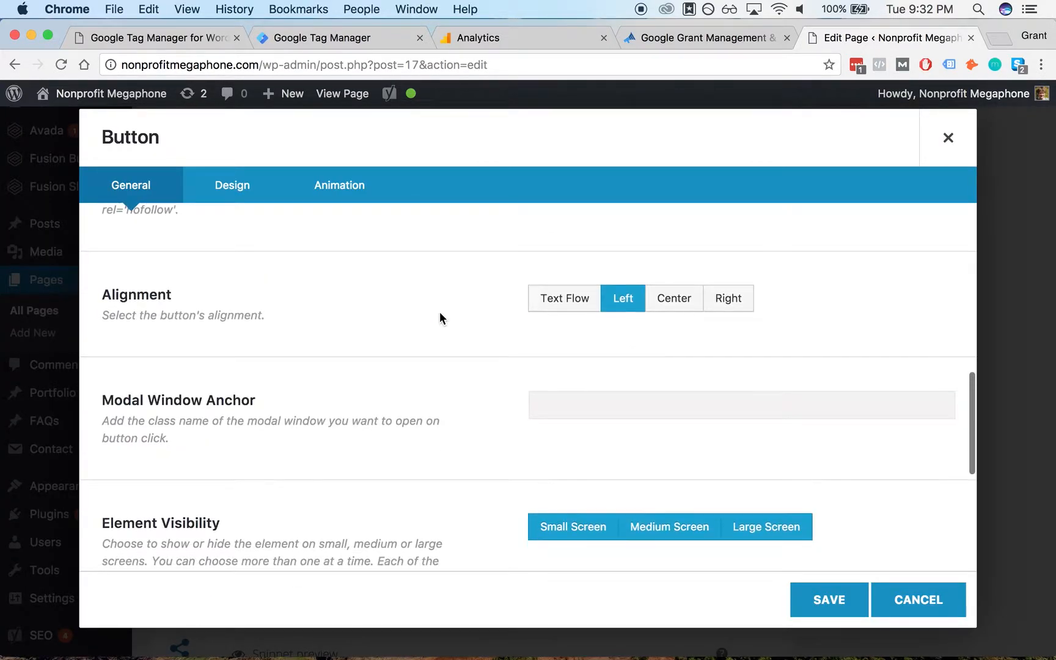
{"action": "left_click", "coordinate": [574, 472]}
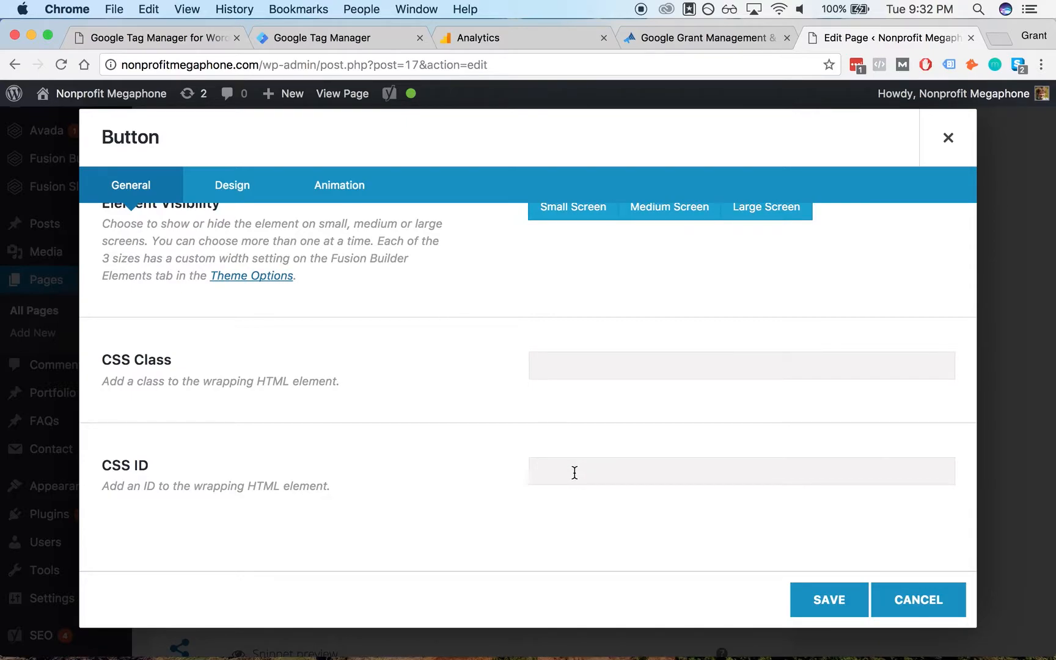
{"action": "type", "text": "end-of-page-consultation-button"}
{"action": "key", "text": "super+a"}
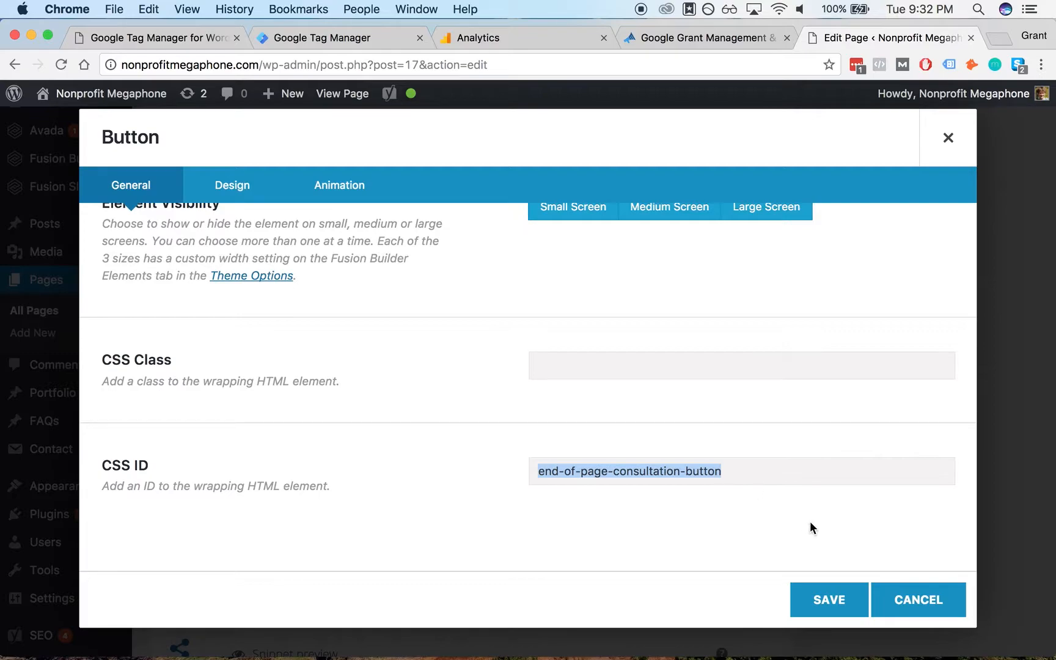
{"action": "left_click", "coordinate": [815, 592]}
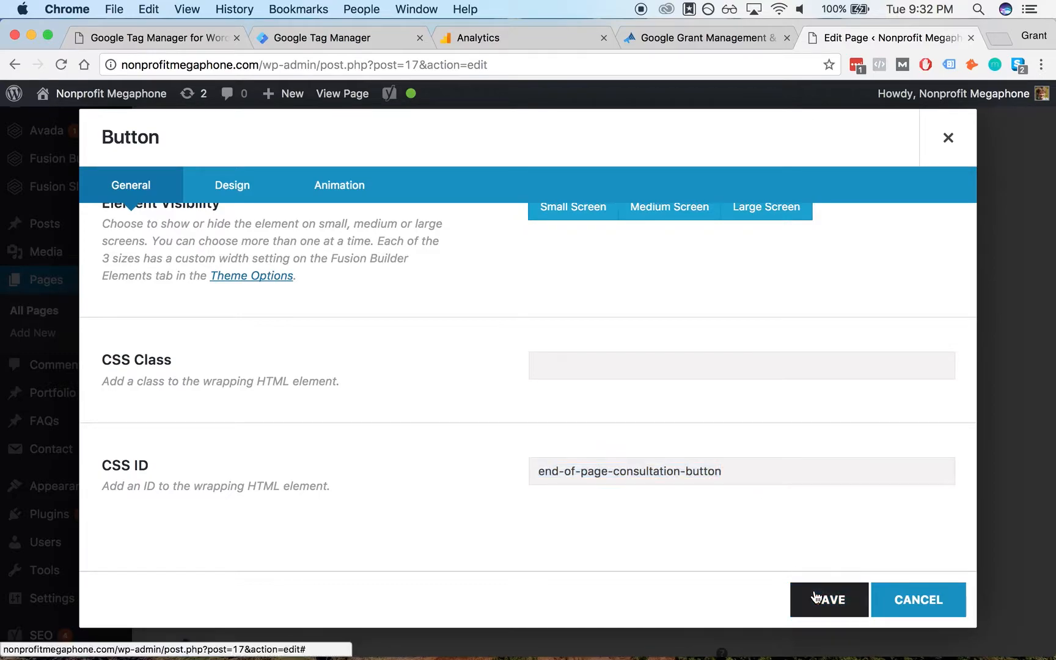
- Update the page and return to the Tag Manager Triggers list
{"action": "scroll", "coordinate": [987, 286], "scroll_direction": "up", "scroll_amount": 5}
{"action": "scroll", "coordinate": [987, 286], "scroll_direction": "up", "scroll_amount": 15}
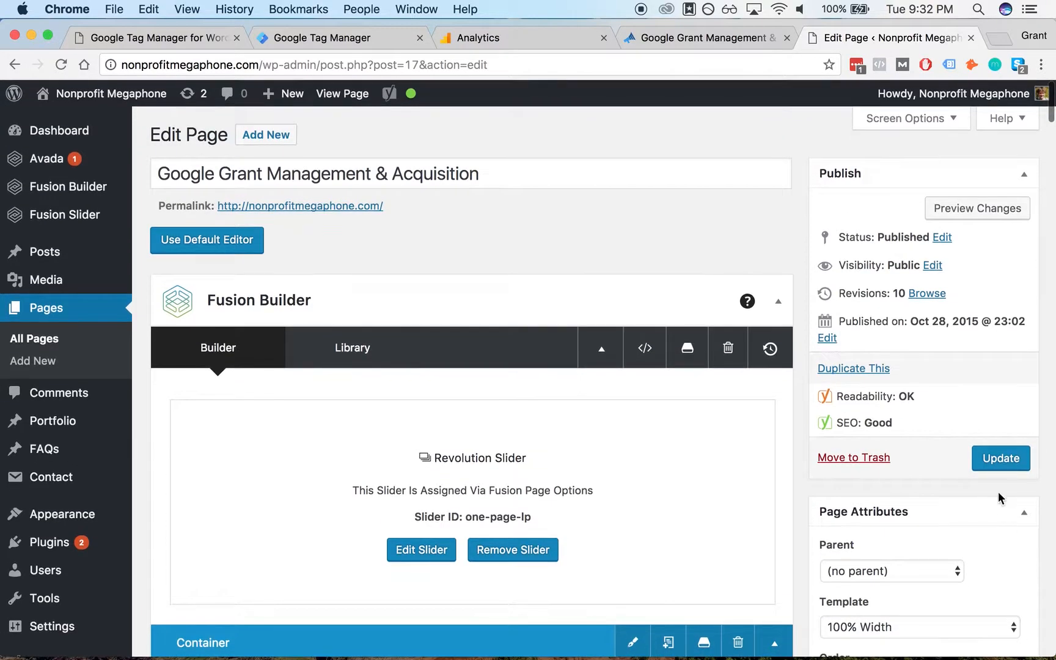
{"action": "left_click", "coordinate": [1004, 462]}
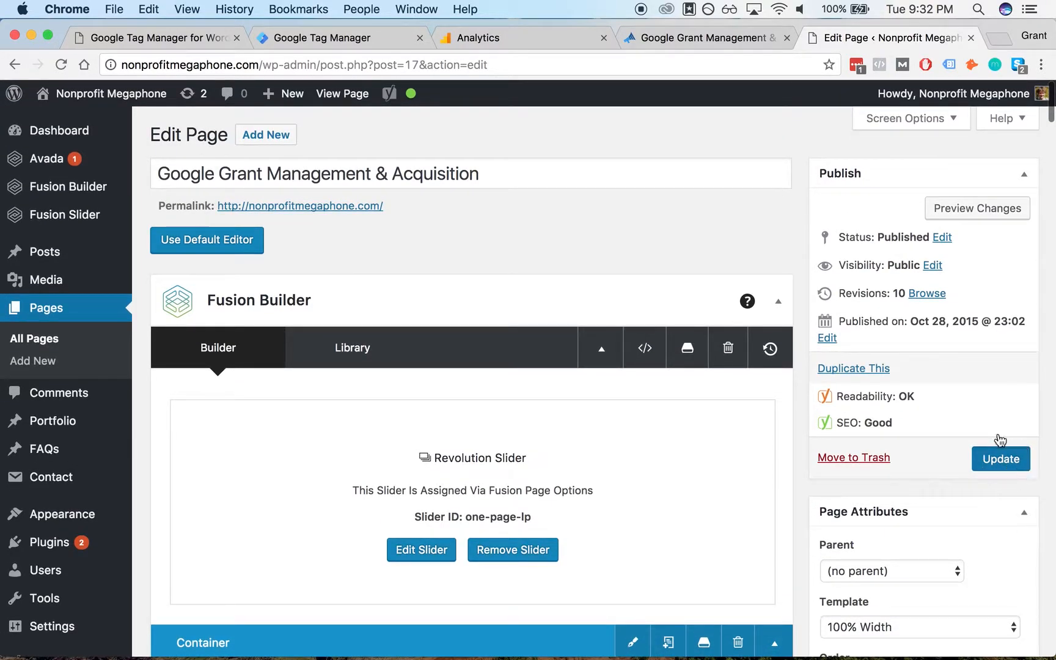
{"action": "left_click", "coordinate": [329, 44]}
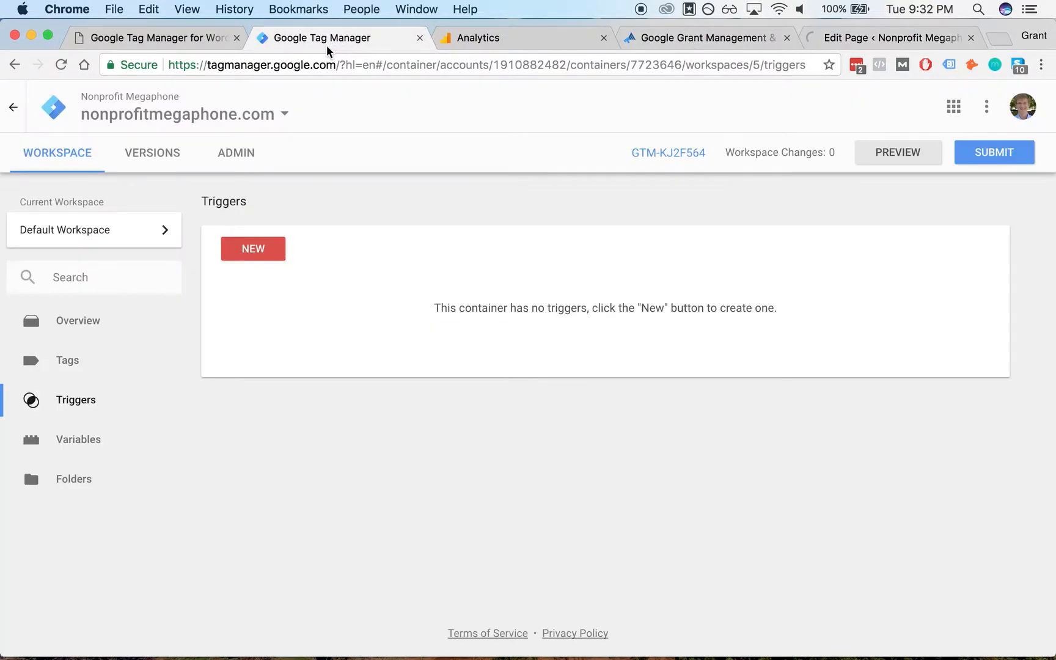
- Enable all built-in Click and Form variables in the workspace's built-in variable configuration
{"action": "left_click", "coordinate": [712, 41]}
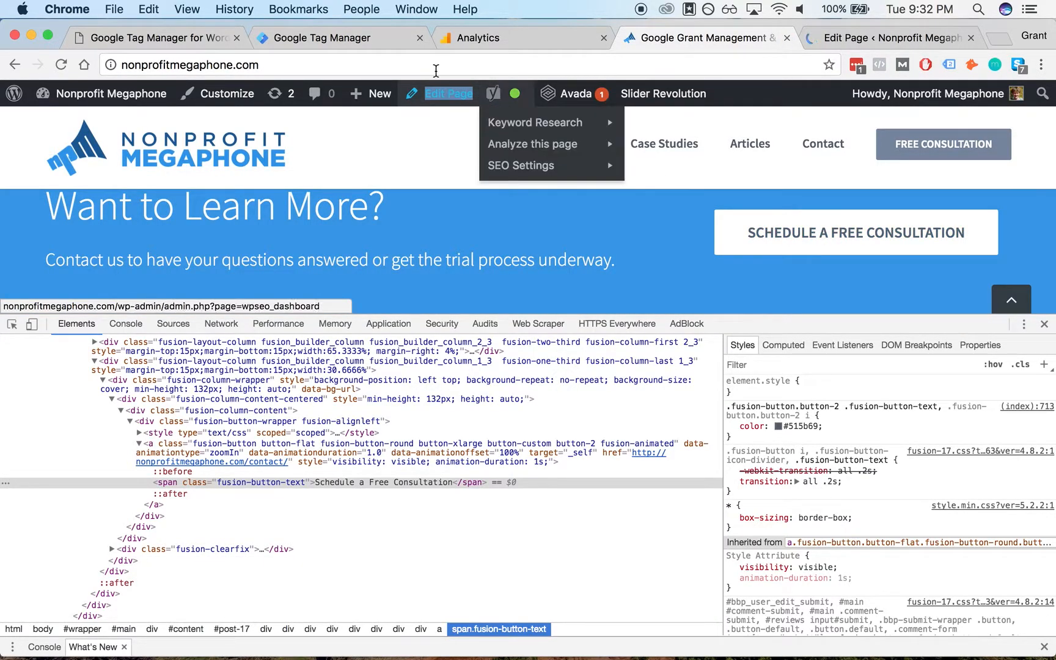
{"action": "left_click", "coordinate": [366, 40]}
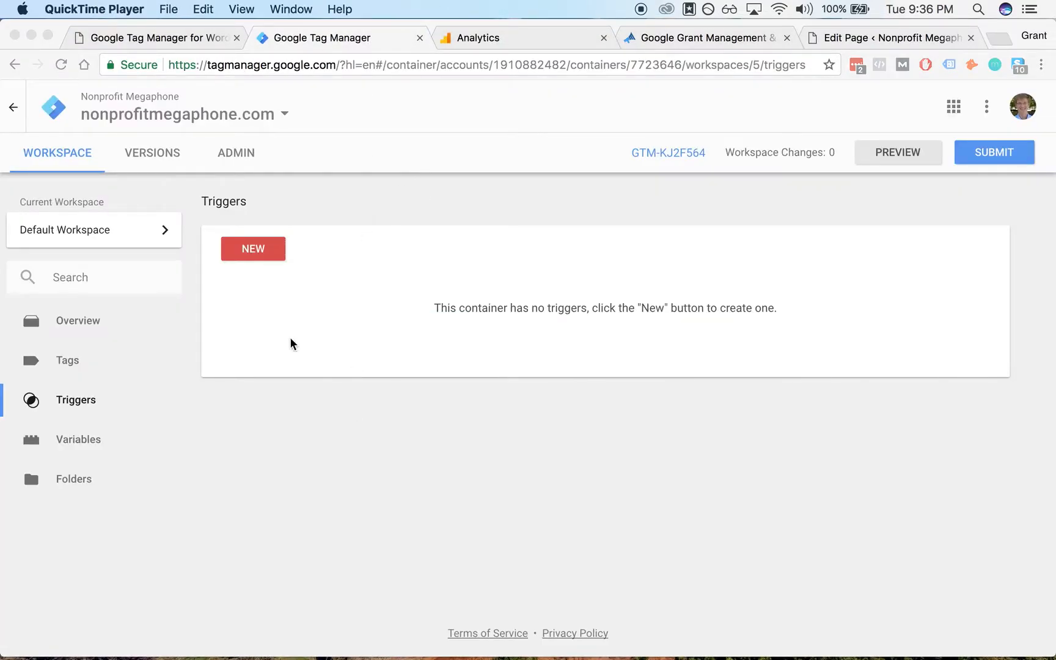
{"action": "left_click", "coordinate": [86, 438]}
{"action": "left_click", "coordinate": [86, 439]}
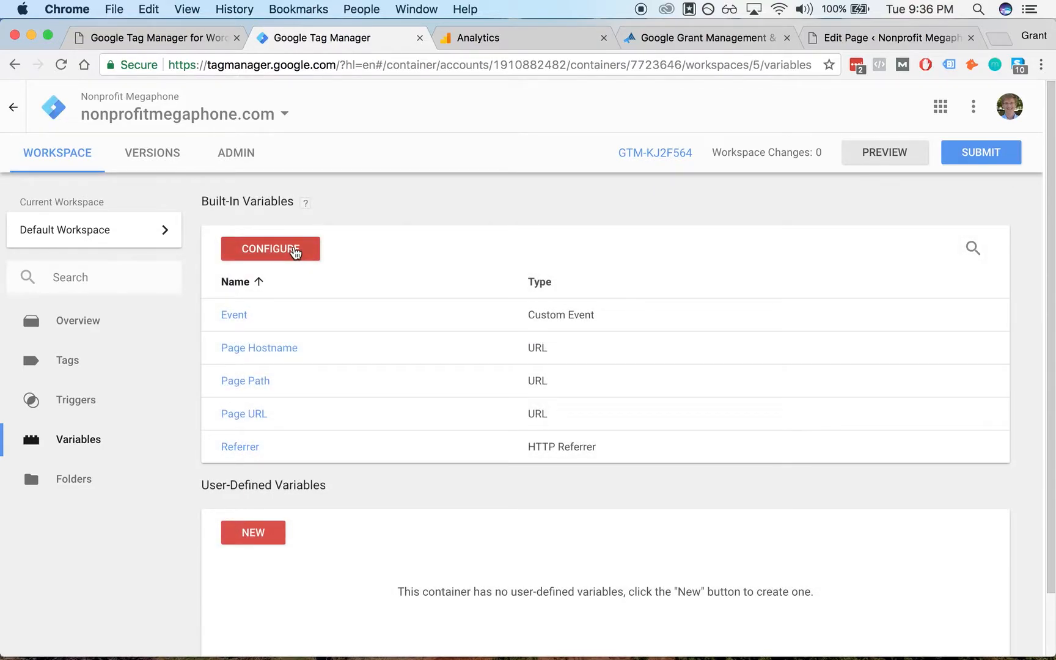
{"action": "left_click", "coordinate": [295, 253]}
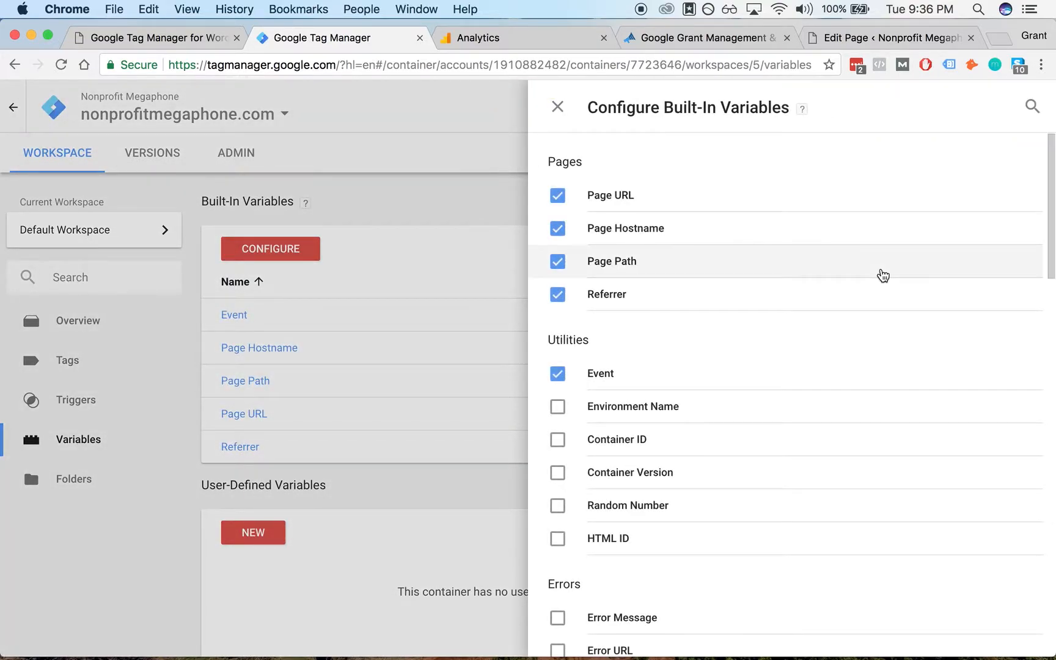
{"action": "scroll", "coordinate": [820, 229], "scroll_direction": "down", "scroll_amount": 5}
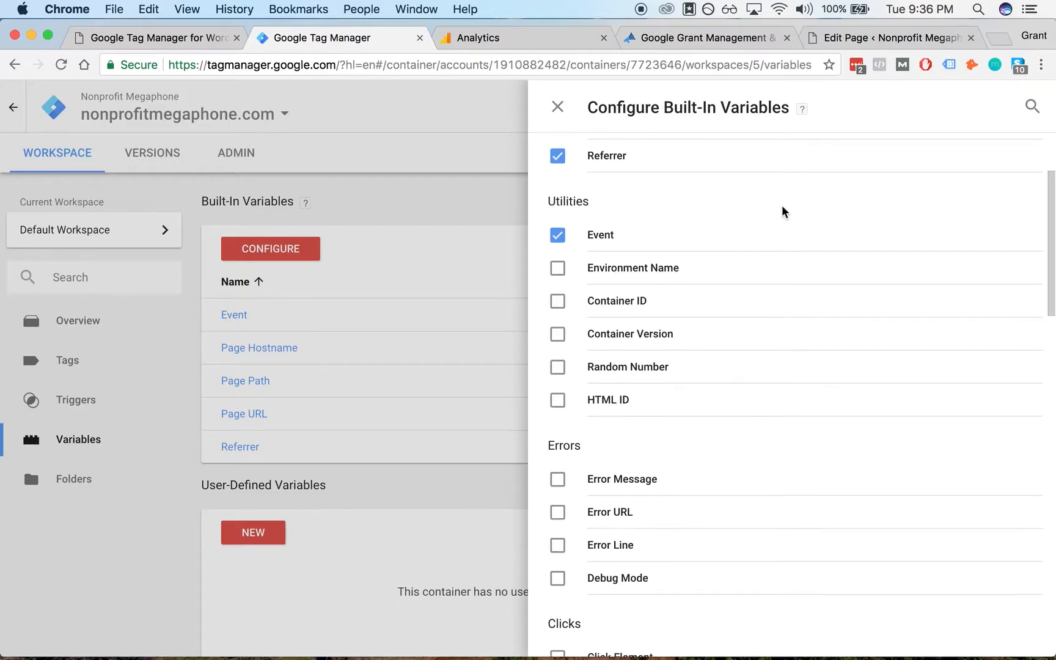
{"action": "scroll", "coordinate": [781, 212], "scroll_direction": "down", "scroll_amount": 5}
{"action": "scroll", "coordinate": [762, 316], "scroll_direction": "down", "scroll_amount": 4}
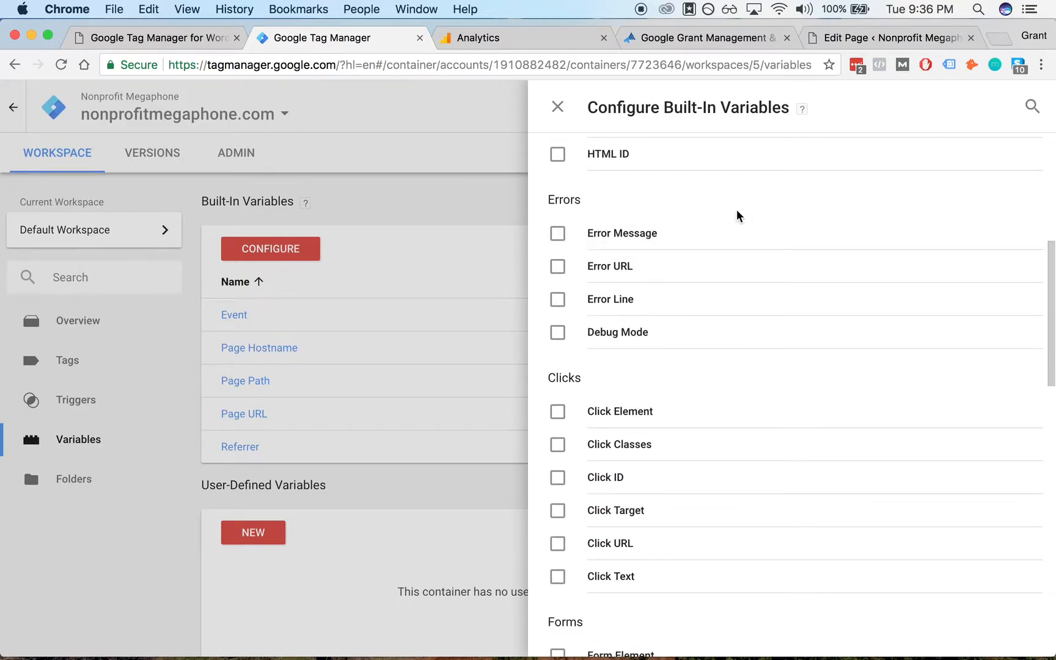
{"action": "scroll", "coordinate": [737, 215], "scroll_direction": "down", "scroll_amount": 3}
{"action": "scroll", "coordinate": [727, 251], "scroll_direction": "down", "scroll_amount": 4}
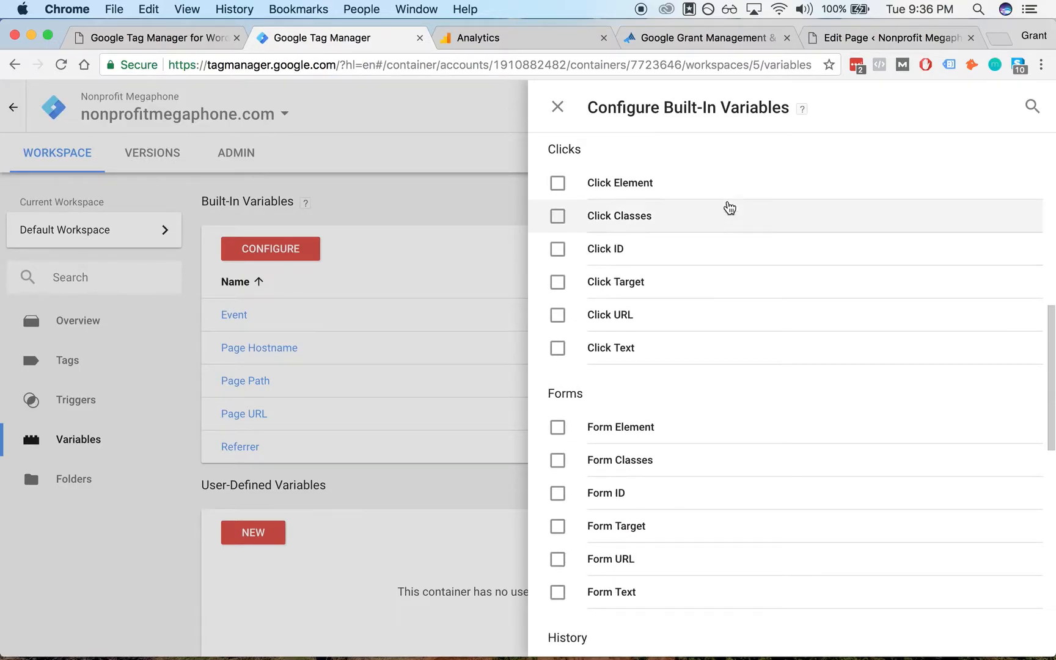
{"action": "left_click", "coordinate": [636, 184]}
{"action": "left_click", "coordinate": [635, 214]}
{"action": "left_click", "coordinate": [621, 248]}
{"action": "left_click", "coordinate": [623, 284]}
{"action": "left_click", "coordinate": [590, 318]}
{"action": "left_click", "coordinate": [700, 344]}
{"action": "scroll", "coordinate": [733, 337], "scroll_direction": "down", "scroll_amount": 2}
{"action": "left_click", "coordinate": [688, 342]}
{"action": "left_click", "coordinate": [672, 375]}
{"action": "left_click", "coordinate": [666, 407]}
{"action": "left_click", "coordinate": [663, 441]}
{"action": "left_click", "coordinate": [653, 475]}
{"action": "left_click", "coordinate": [657, 506]}
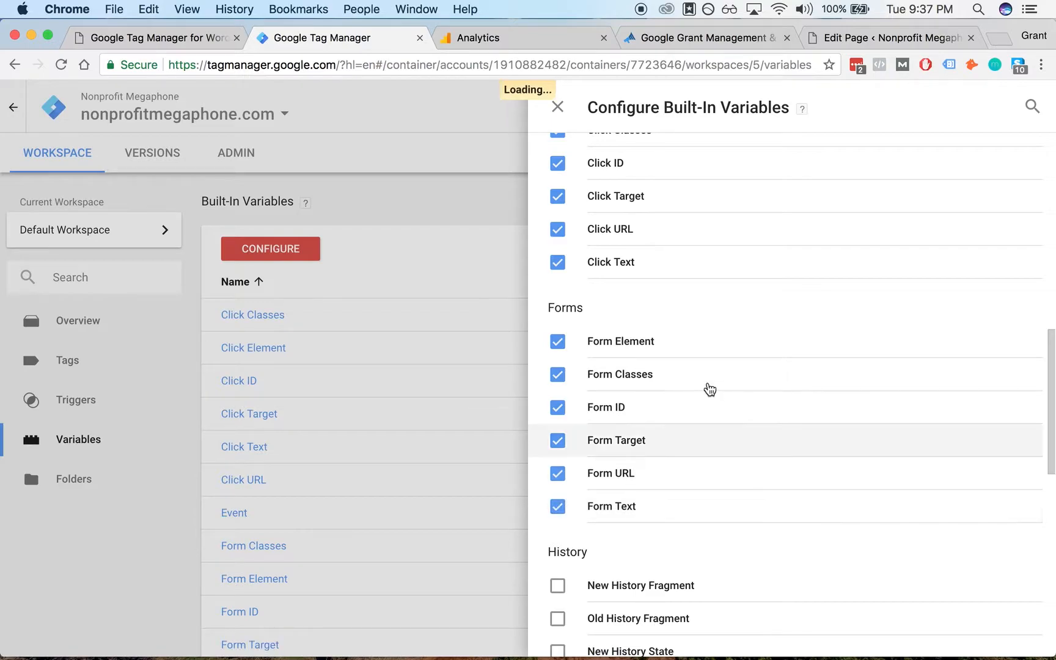
- Review the remaining built-in variable categories and close the configuration panel
{"action": "scroll", "coordinate": [708, 390], "scroll_direction": "down", "scroll_amount": 5}
{"action": "scroll", "coordinate": [690, 287], "scroll_direction": "up", "scroll_amount": 1}
{"action": "scroll", "coordinate": [703, 220], "scroll_direction": "up", "scroll_amount": 1}
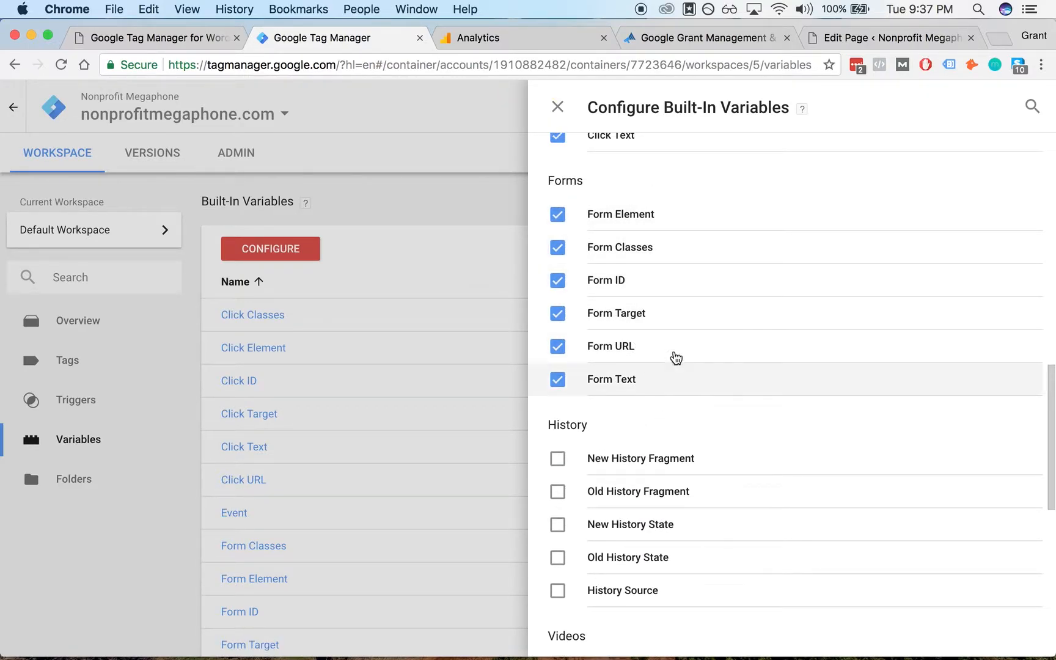
{"action": "scroll", "coordinate": [703, 278], "scroll_direction": "down", "scroll_amount": 4}
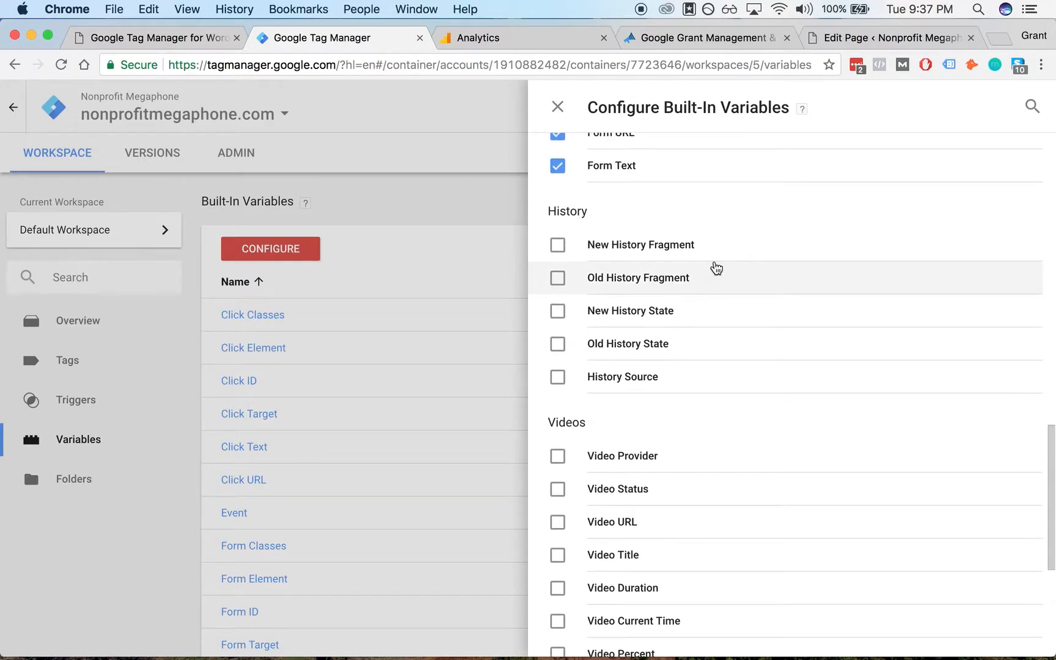
{"action": "scroll", "coordinate": [707, 274], "scroll_direction": "down", "scroll_amount": 4}
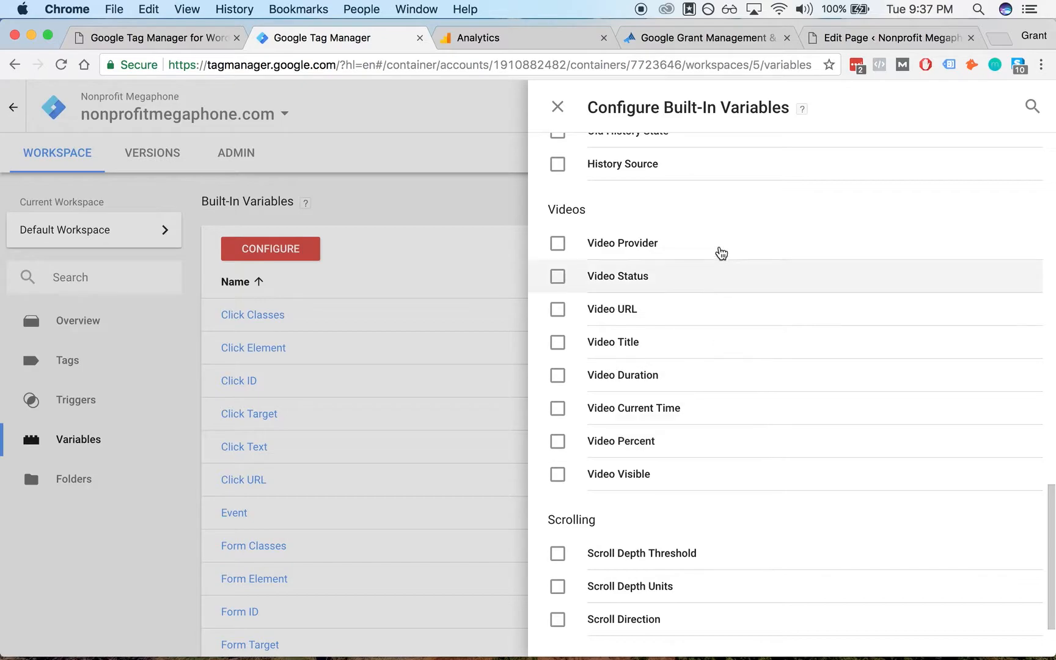
{"action": "scroll", "coordinate": [716, 258], "scroll_direction": "down", "scroll_amount": 2}
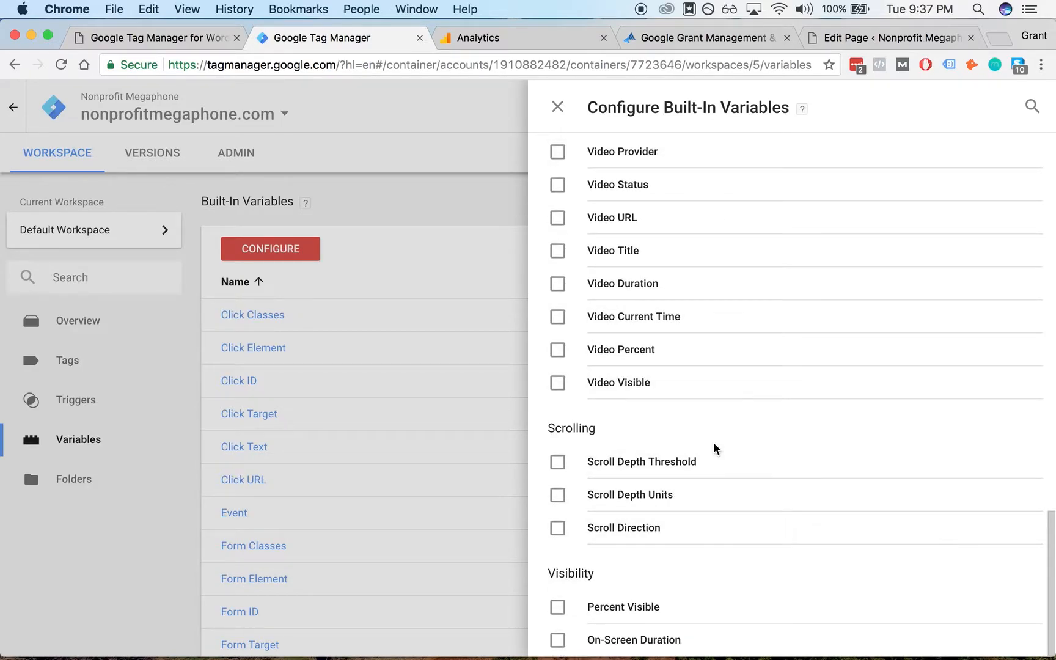
{"action": "scroll", "coordinate": [688, 255], "scroll_direction": "up", "scroll_amount": 15}
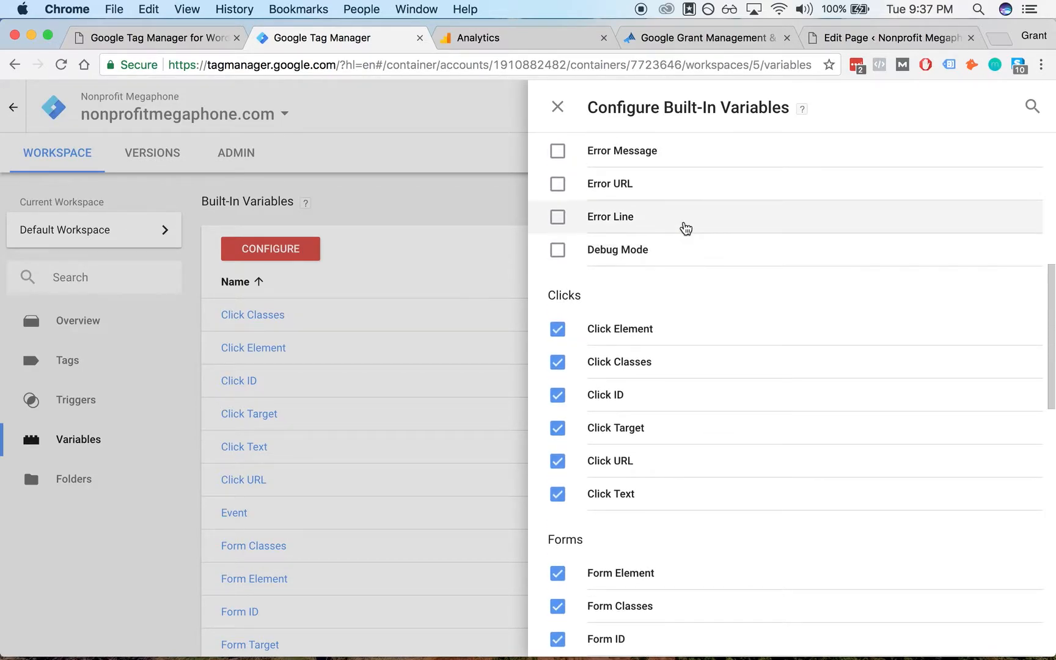
{"action": "scroll", "coordinate": [687, 227], "scroll_direction": "down", "scroll_amount": 2}
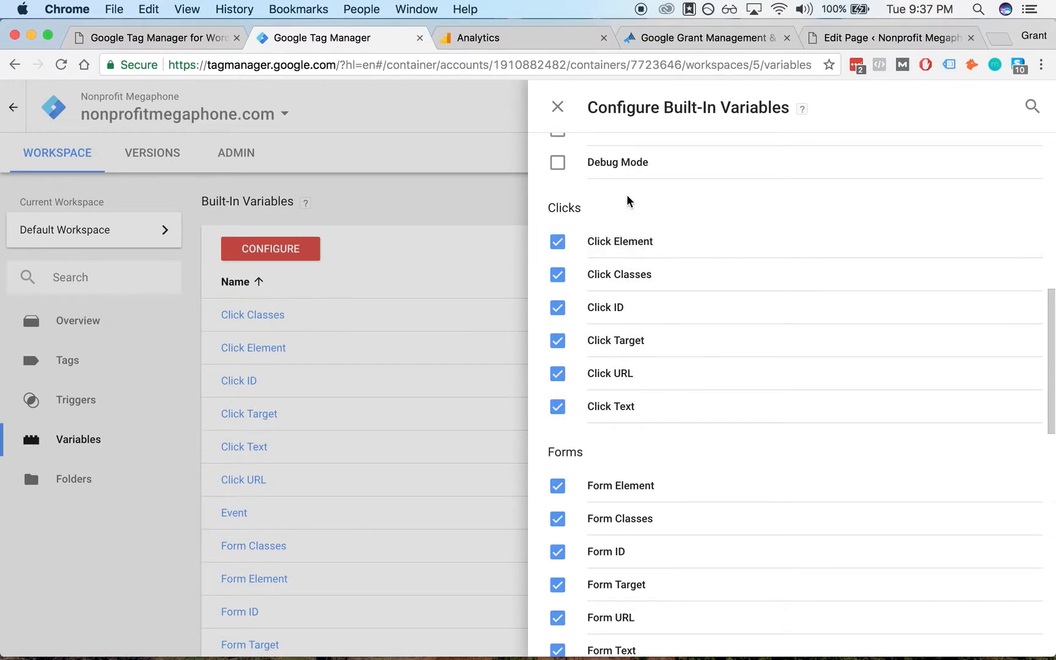
{"action": "left_click", "coordinate": [558, 107]}
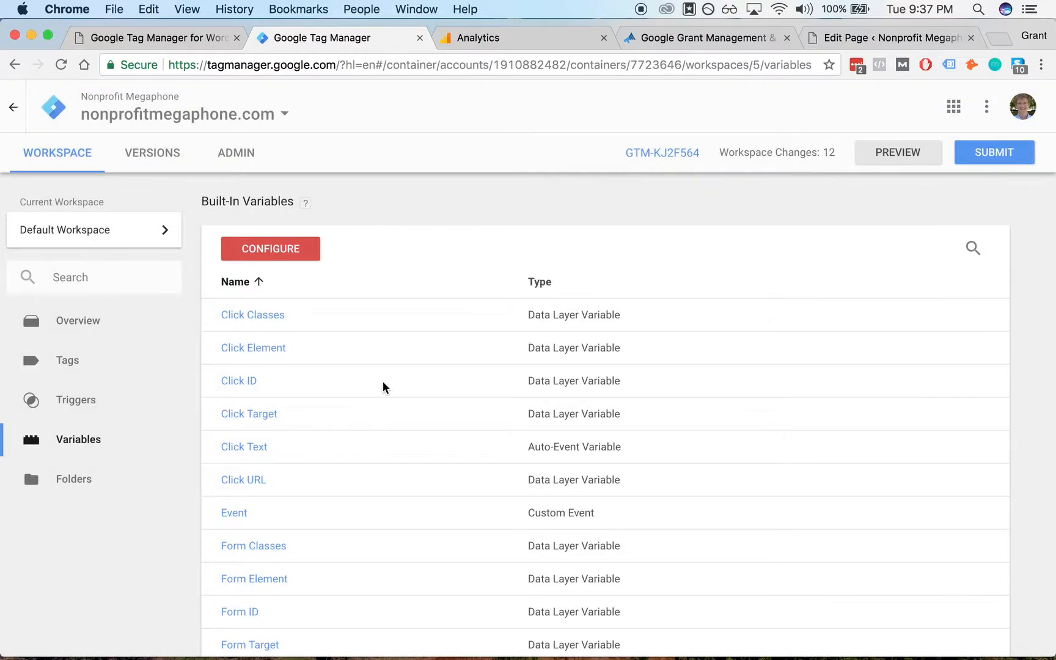
- Create a new trigger named Consult Button Click
{"action": "left_click", "coordinate": [135, 405]}
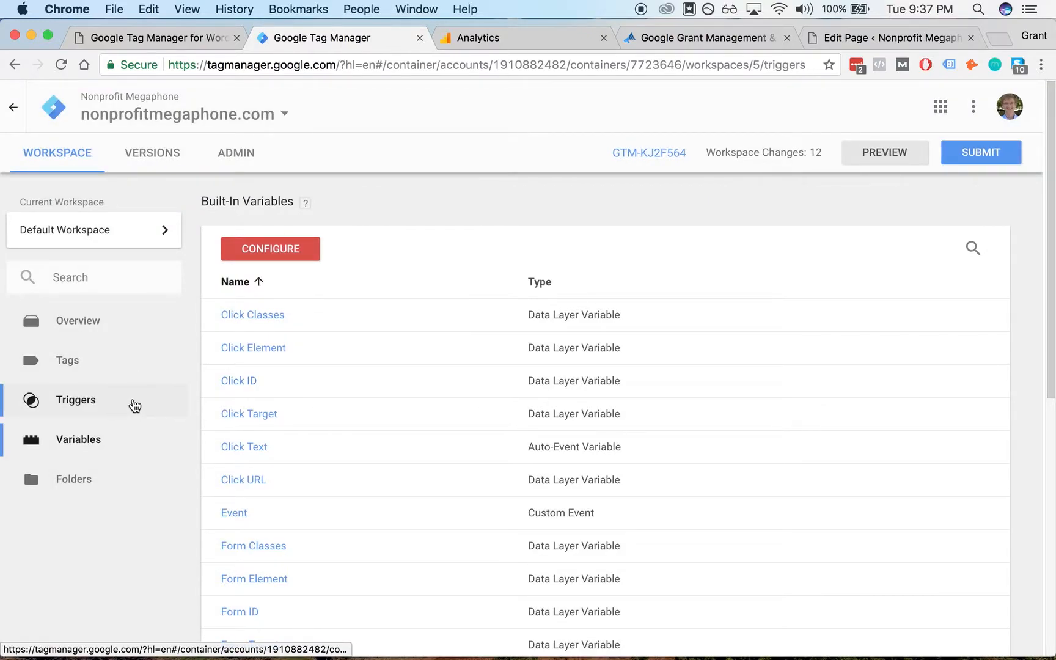
{"action": "left_click", "coordinate": [285, 254]}
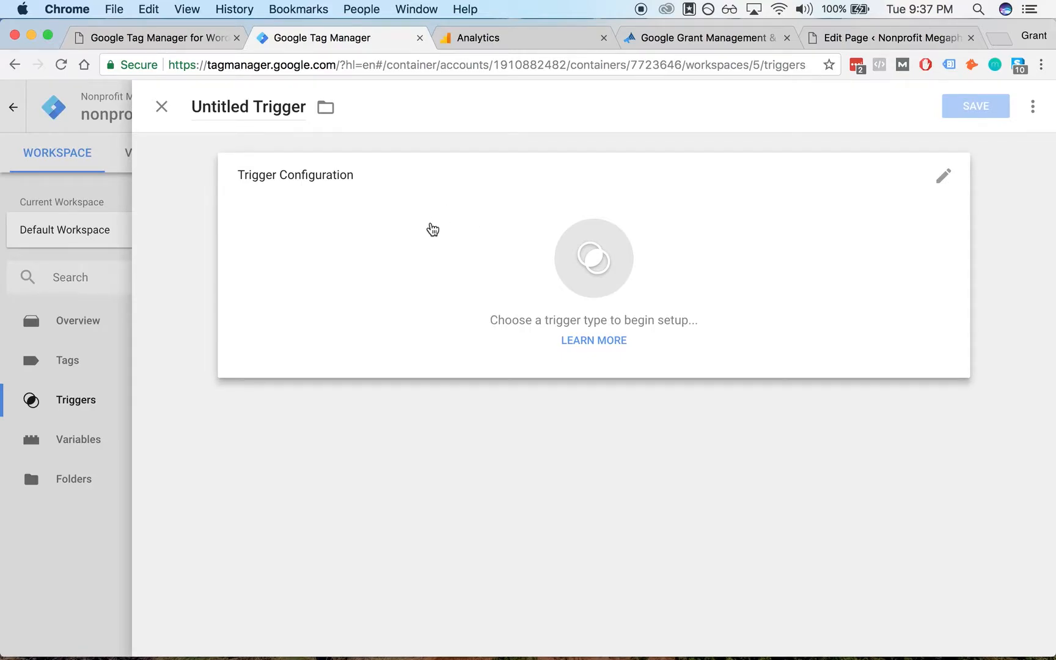
{"action": "left_click", "coordinate": [278, 107]}
{"action": "key", "text": "super+a"}
{"action": "type", "text": "Consutl"}
{"action": "key", "text": "BackSpace"}
{"action": "key", "text": "BackSpace"}
{"action": "key", "text": "BackSpace"}
{"action": "key", "text": "BackSpace"}
{"action": "key", "text": "BackSpace"}
{"action": "key", "text": "BackSpace"}
{"action": "key", "text": "BackSpace"}
{"action": "type", "text": "Consult Button"}
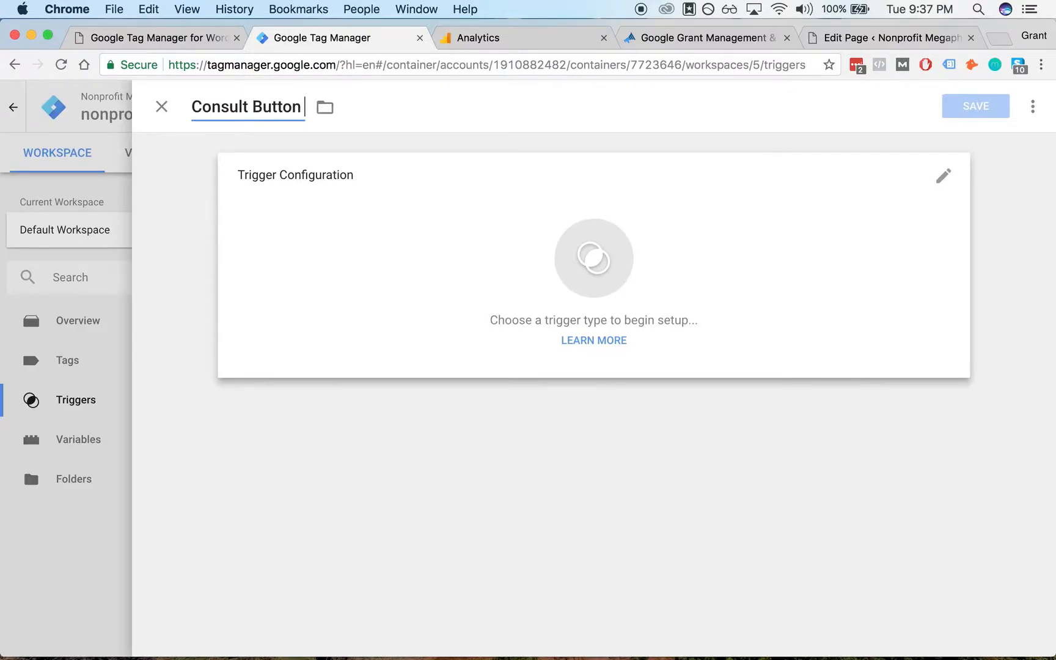
{"action": "type", "text": " B"}
{"action": "key", "text": "BackSpace"}
{"action": "type", "text": "Click"}
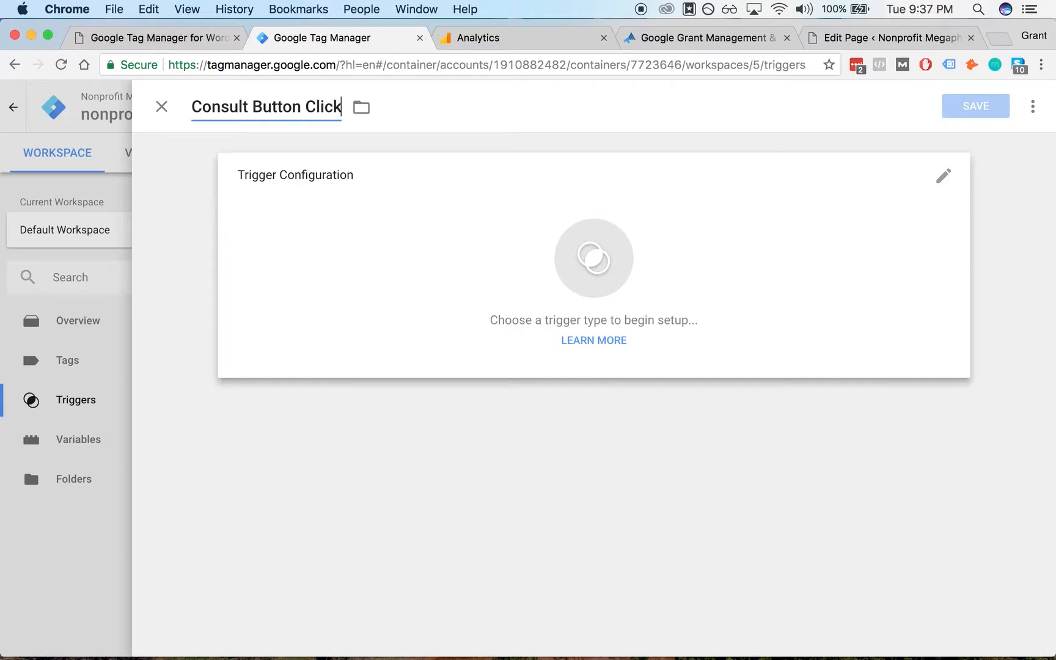
{"action": "key", "text": "alt+BackSpace"}
{"action": "type", "text": "Click"}
- Set the trigger type to Click - All Elements
{"action": "left_click", "coordinate": [877, 228]}
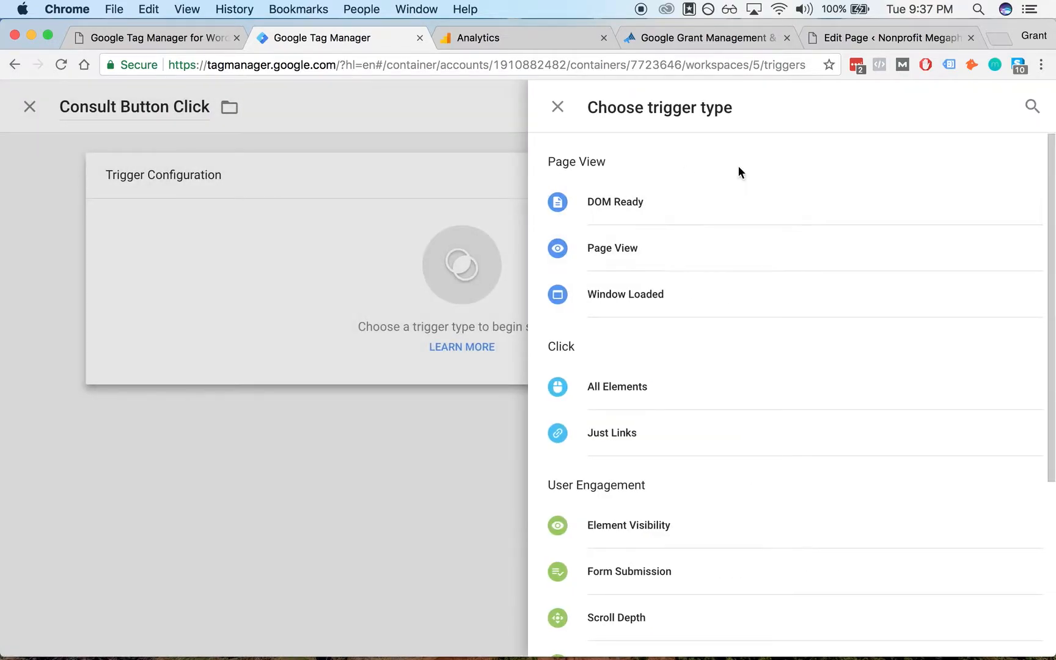
{"action": "scroll", "coordinate": [724, 297], "scroll_direction": "down", "scroll_amount": 3}
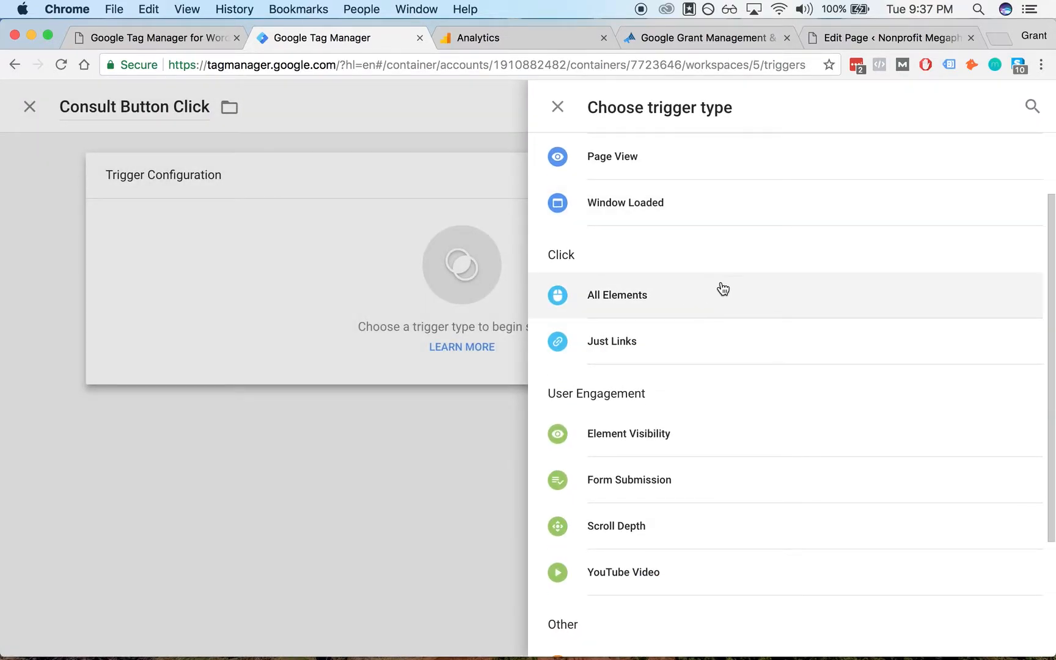
{"action": "left_click", "coordinate": [524, 170]}
{"action": "left_click", "coordinate": [782, 238]}
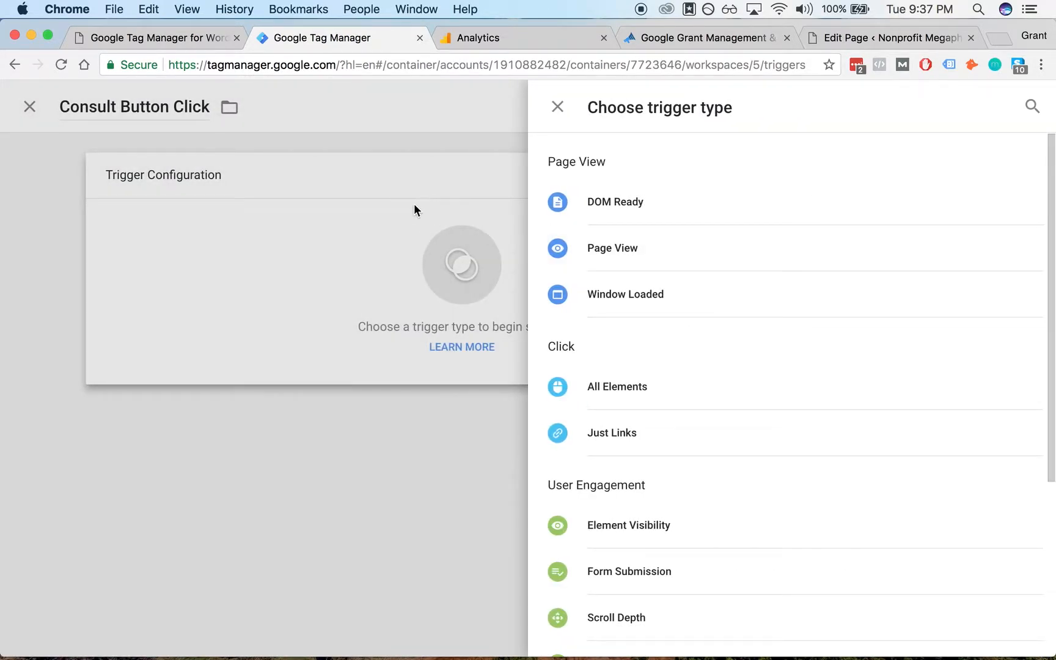
{"action": "scroll", "coordinate": [719, 283], "scroll_direction": "down", "scroll_amount": 3}
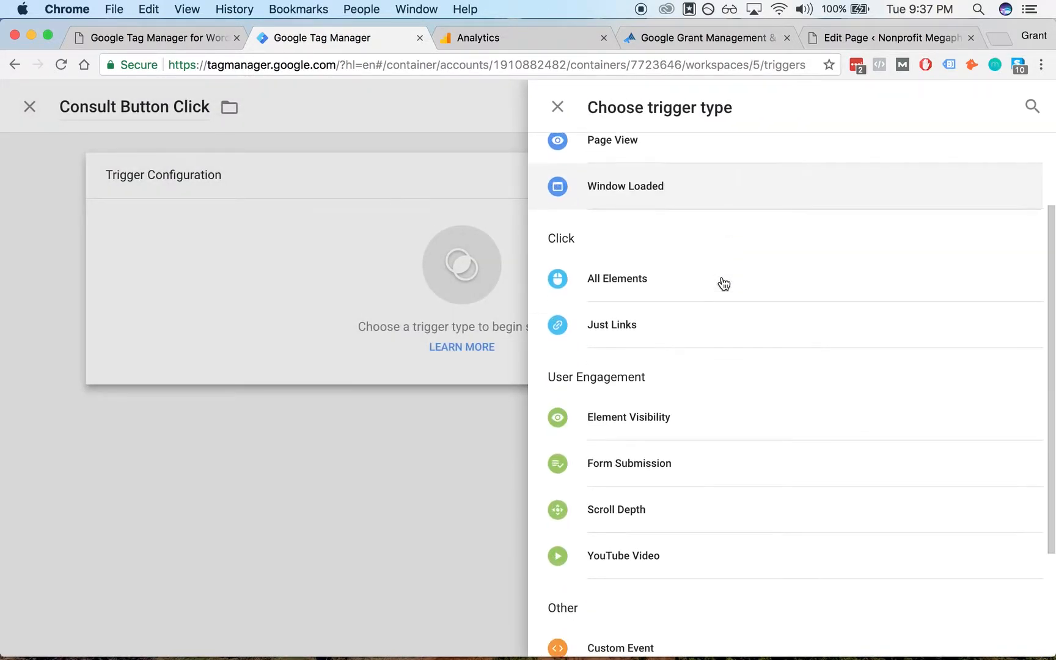
{"action": "left_click", "coordinate": [677, 281]}
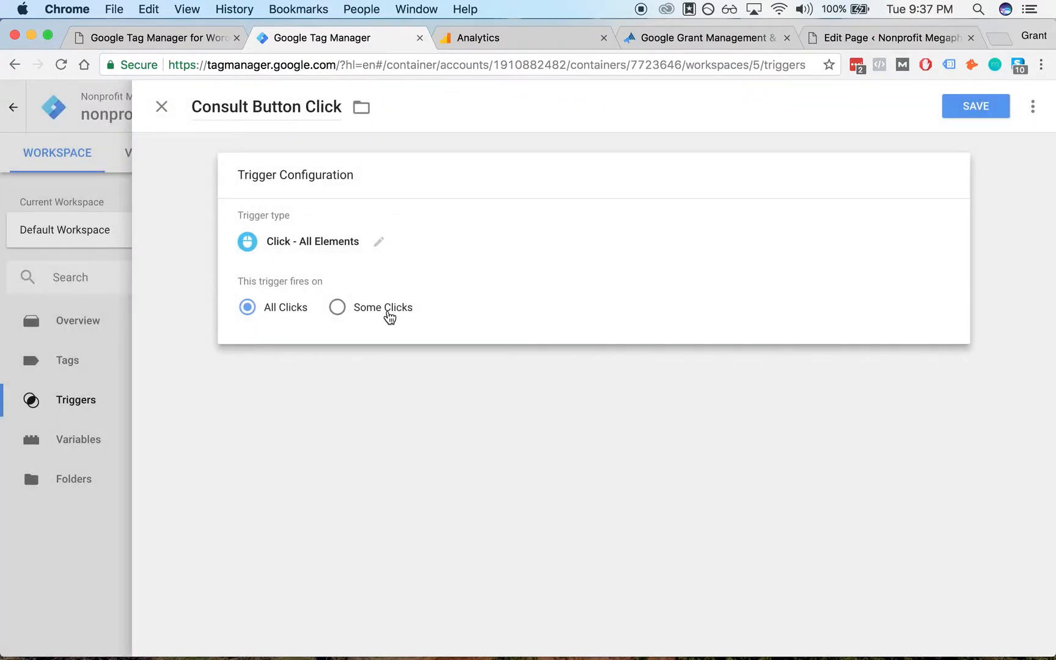
- Fire the trigger on some clicks where Click ID contains end-of-page-consultation-button, and save it
{"action": "left_click", "coordinate": [347, 307]}
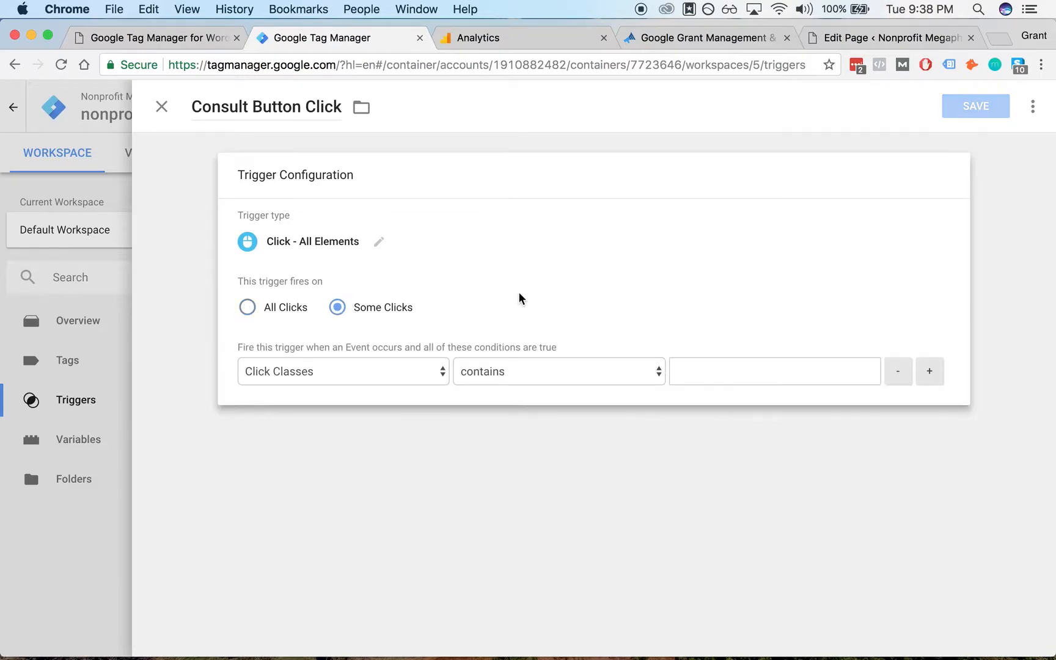
{"action": "left_click", "coordinate": [401, 370]}
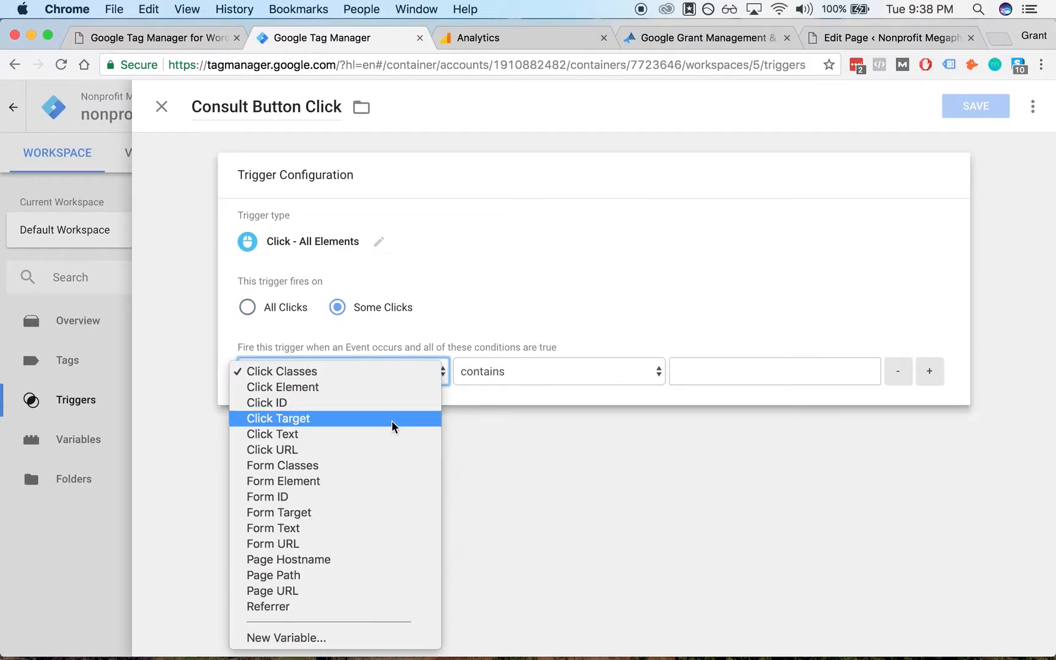
{"action": "left_click", "coordinate": [359, 404]}
{"action": "left_click", "coordinate": [568, 379]}
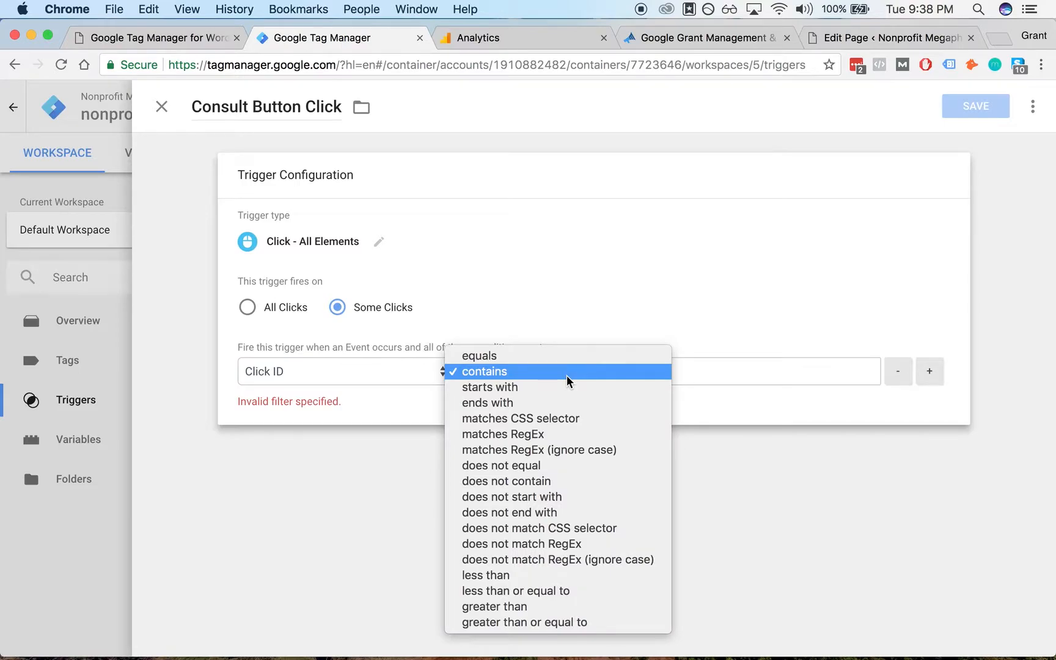
{"action": "left_click", "coordinate": [567, 371]}
{"action": "left_click", "coordinate": [697, 375]}
{"action": "type", "text": "end-of-page-consultation-button"}
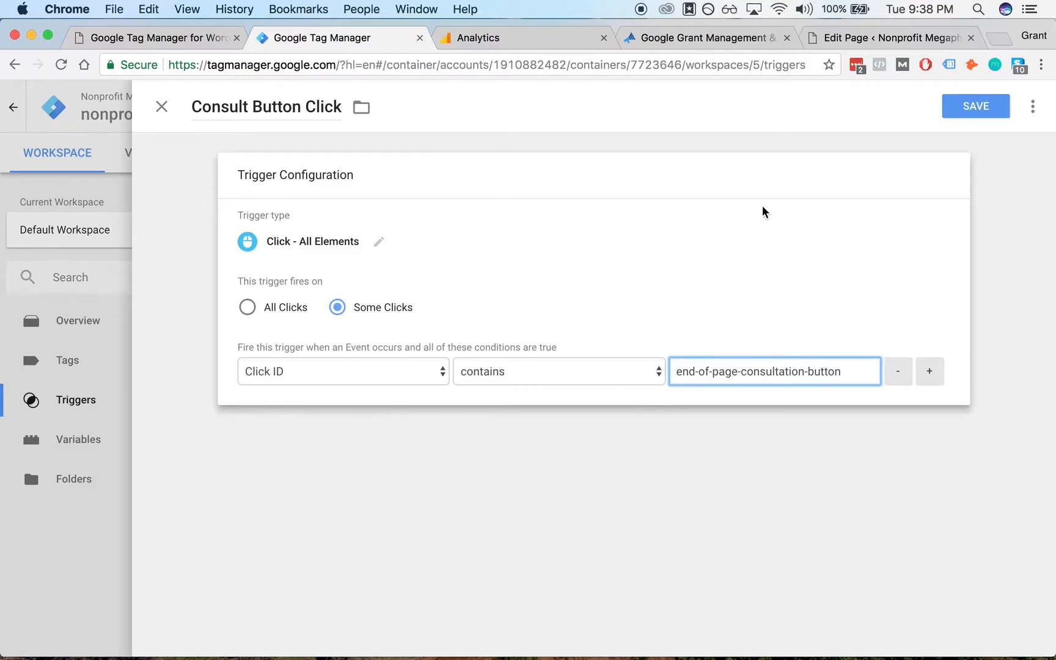
{"action": "left_click", "coordinate": [978, 108]}
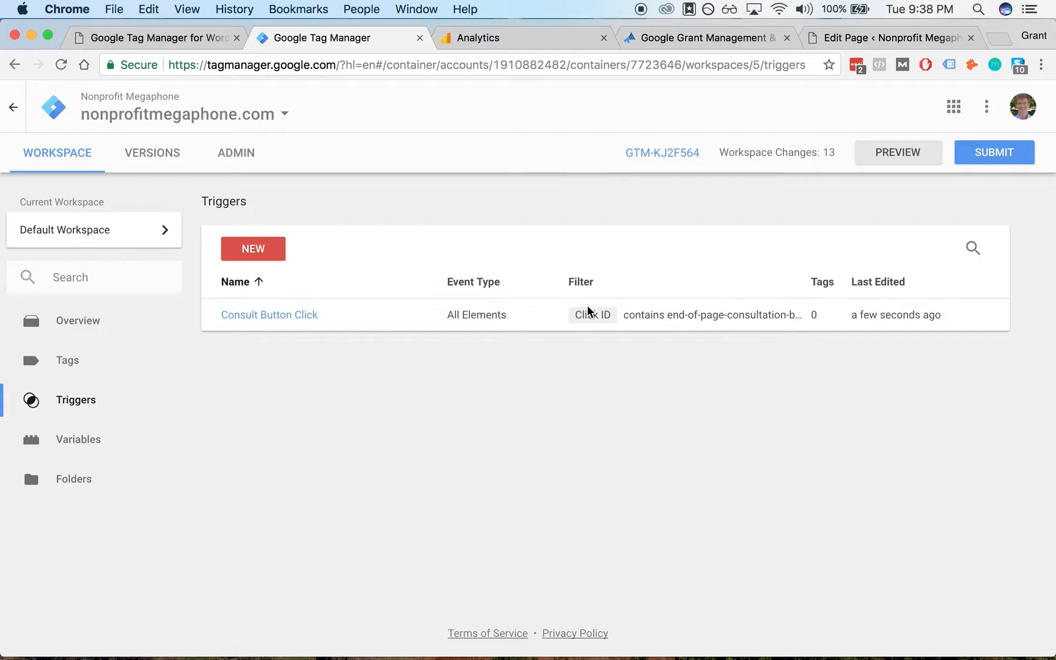
- Create a new tag named GA - Consult Button Click and open its tag type choices
{"action": "left_click", "coordinate": [121, 364]}
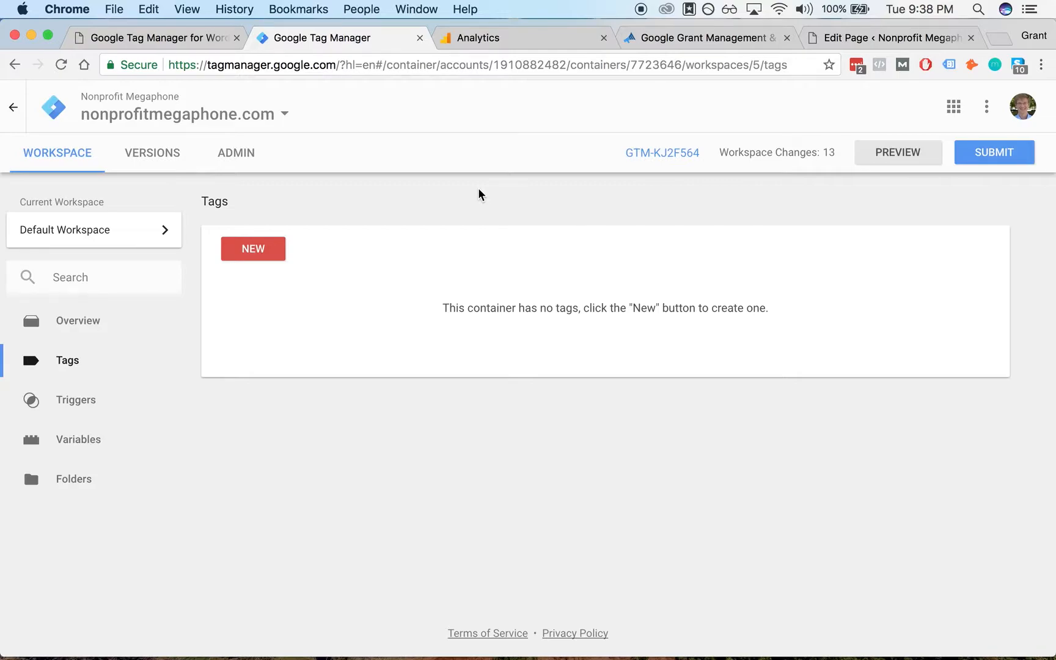
{"action": "left_click", "coordinate": [264, 248]}
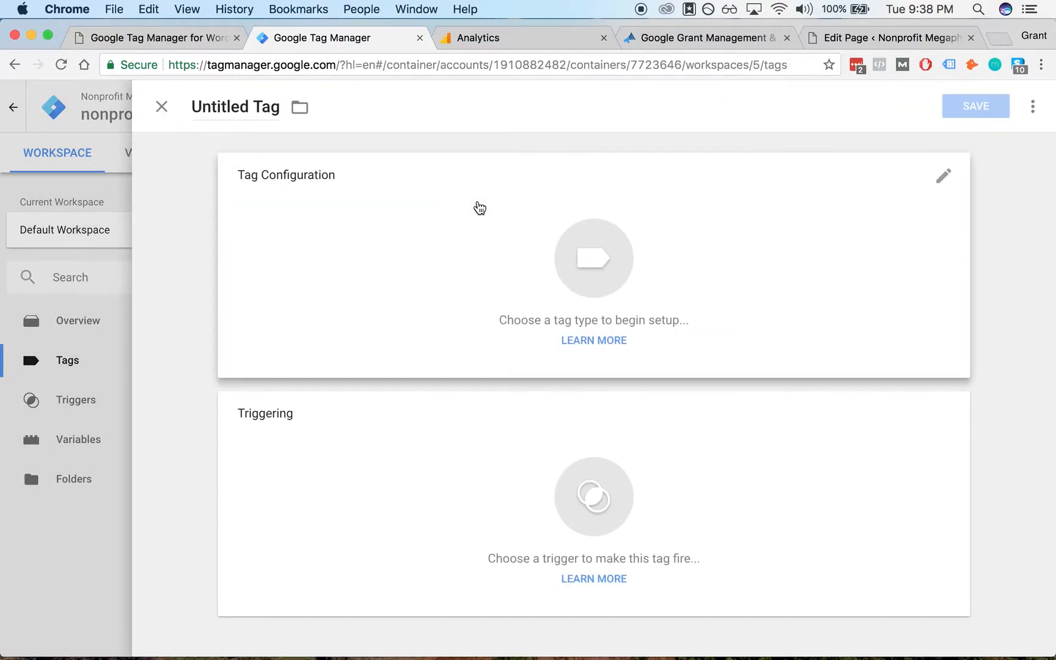
{"action": "left_click", "coordinate": [250, 114]}
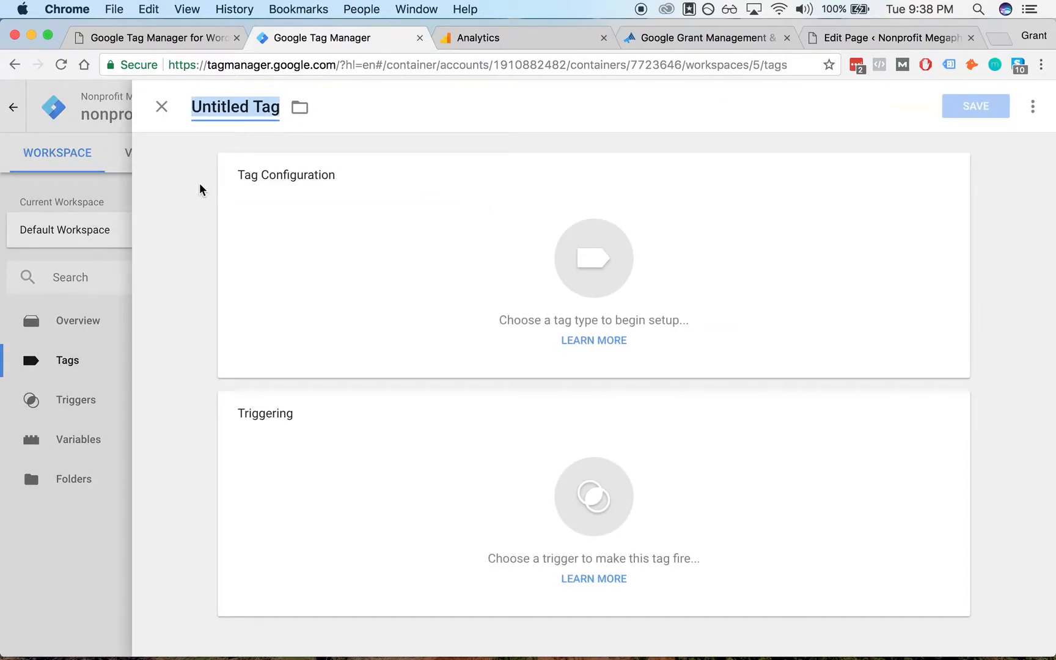
{"action": "type", "text": "GA "}
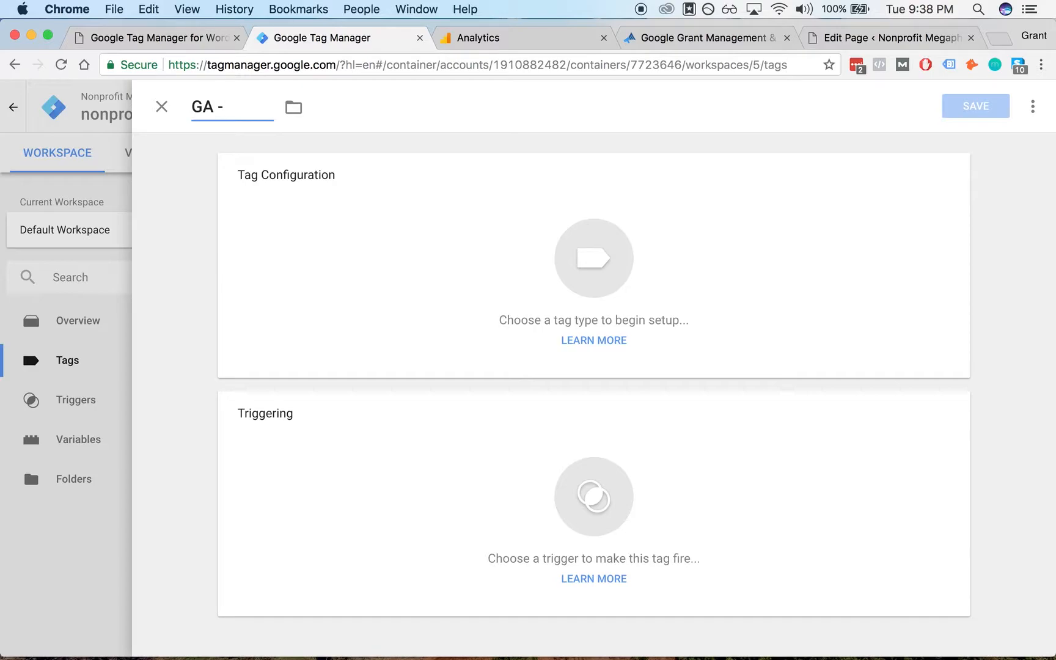
{"action": "type", "text": "- Cuso"}
{"action": "key", "text": "BackSpace"}
{"action": "key", "text": "BackSpace"}
{"action": "key", "text": "BackSpace"}
{"action": "type", "text": "onsult Button Click"}
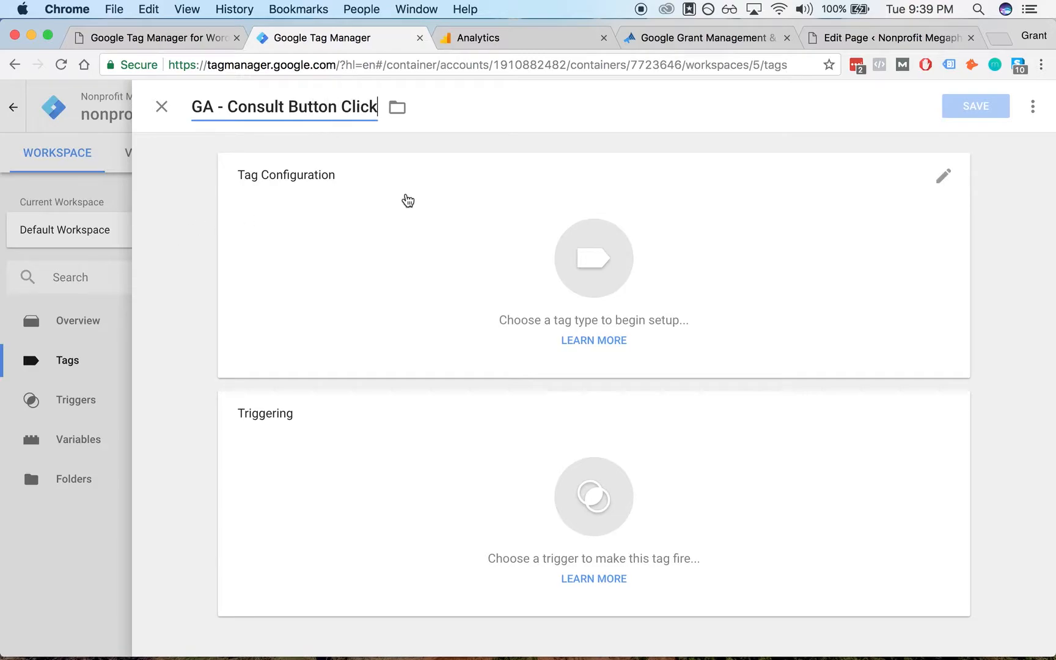
{"action": "left_click", "coordinate": [426, 249]}
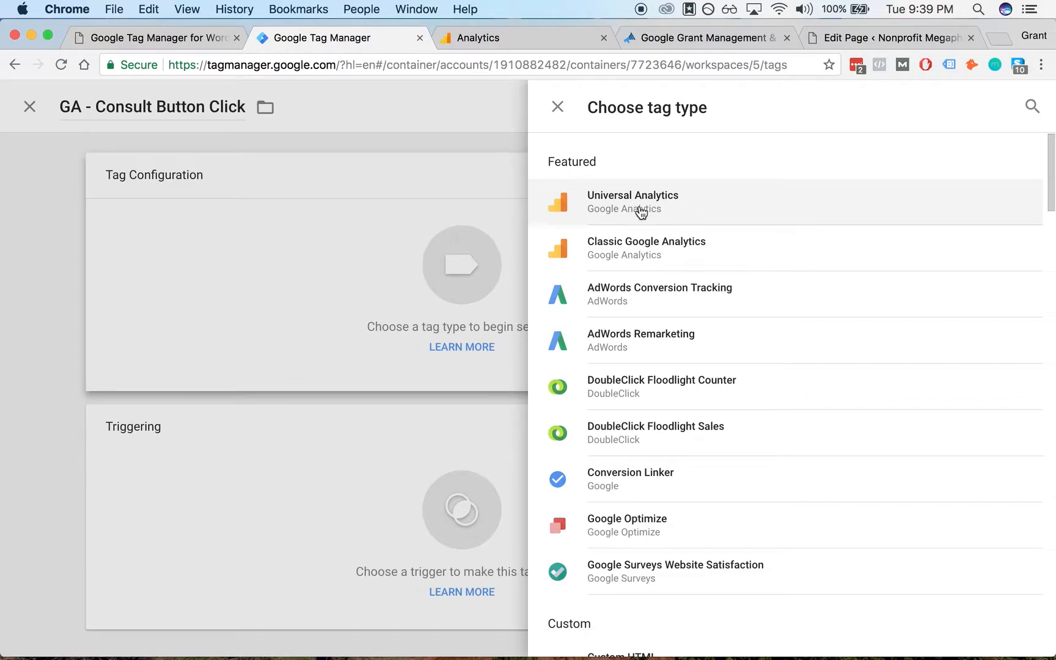
- Choose Universal Analytics as the tag type and set its track type to Event
{"action": "left_click", "coordinate": [680, 210]}
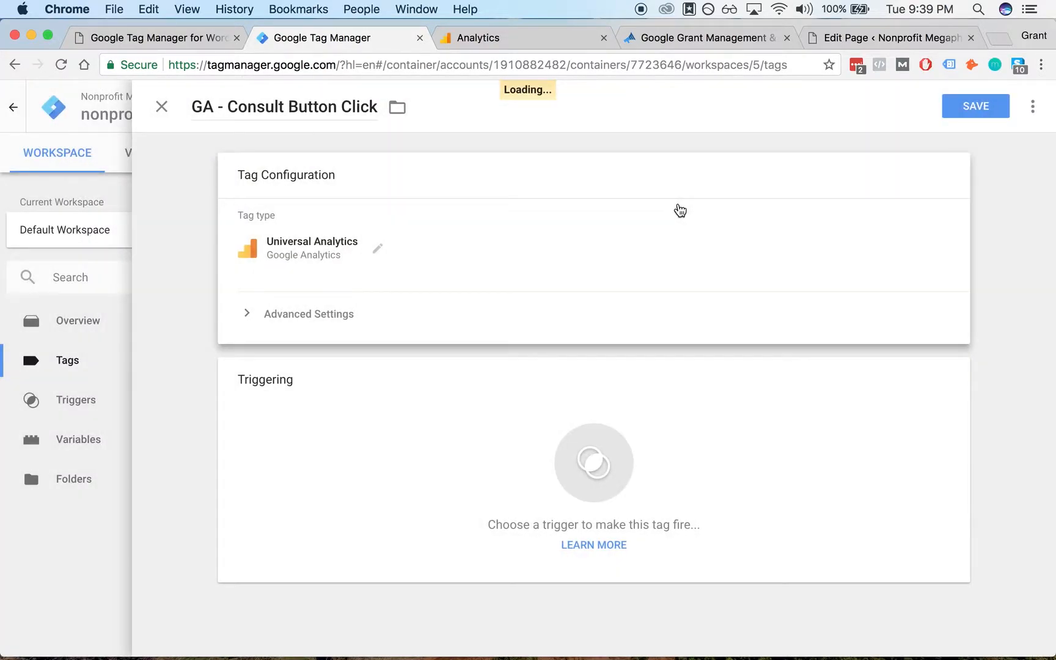
{"action": "left_click", "coordinate": [337, 316]}
{"action": "key", "text": "Escape"}
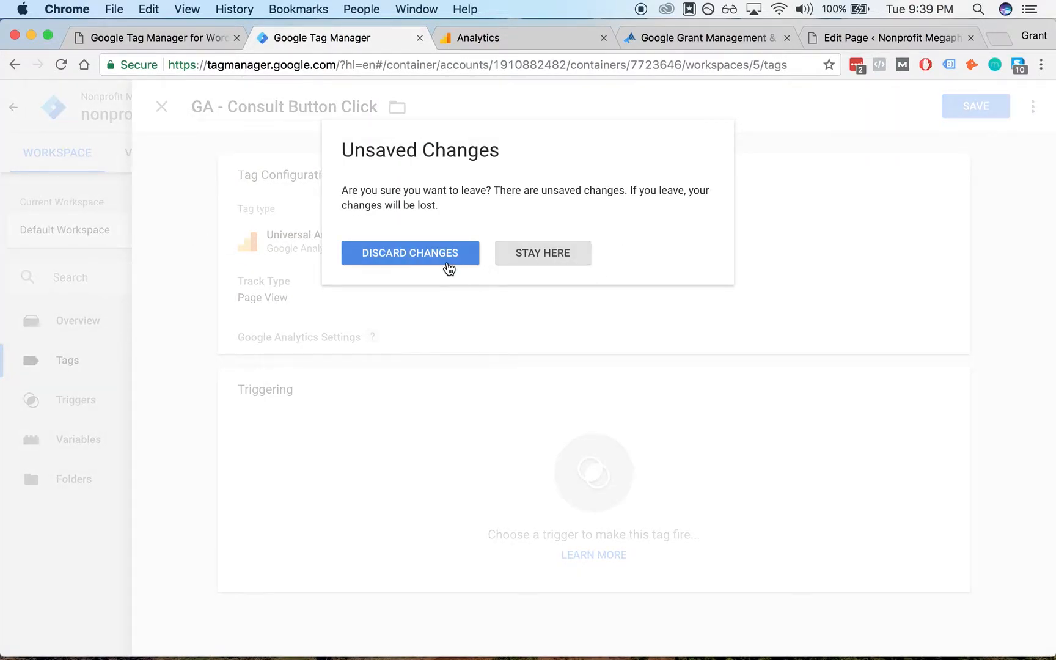
{"action": "left_click", "coordinate": [541, 256]}
{"action": "left_click", "coordinate": [355, 292]}
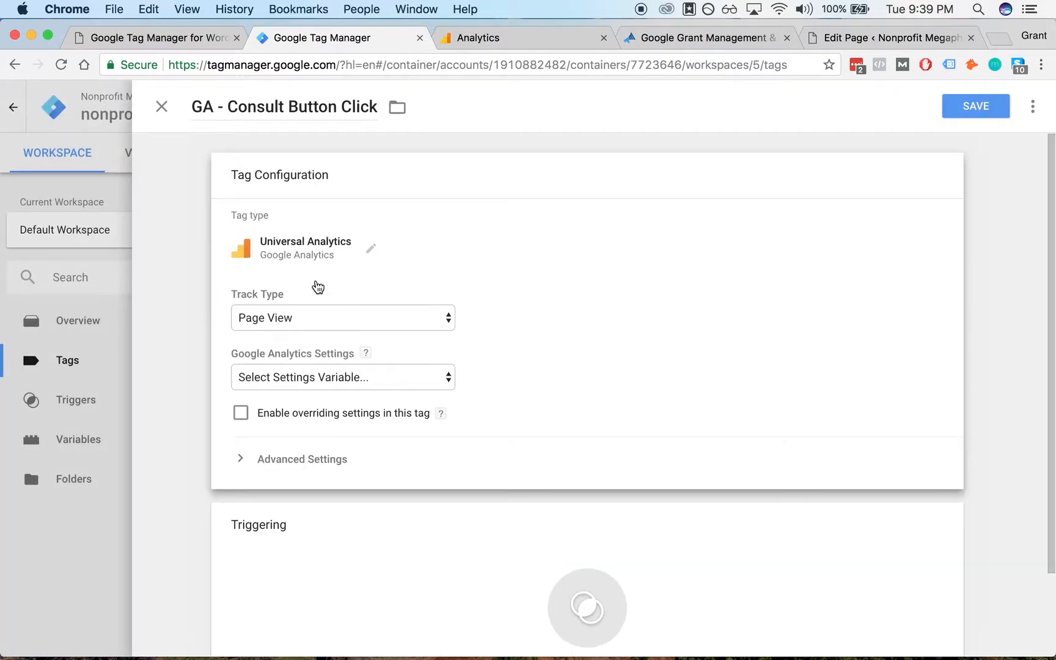
{"action": "scroll", "coordinate": [231, 282], "scroll_direction": "down", "scroll_amount": 3}
{"action": "left_click", "coordinate": [371, 221]}
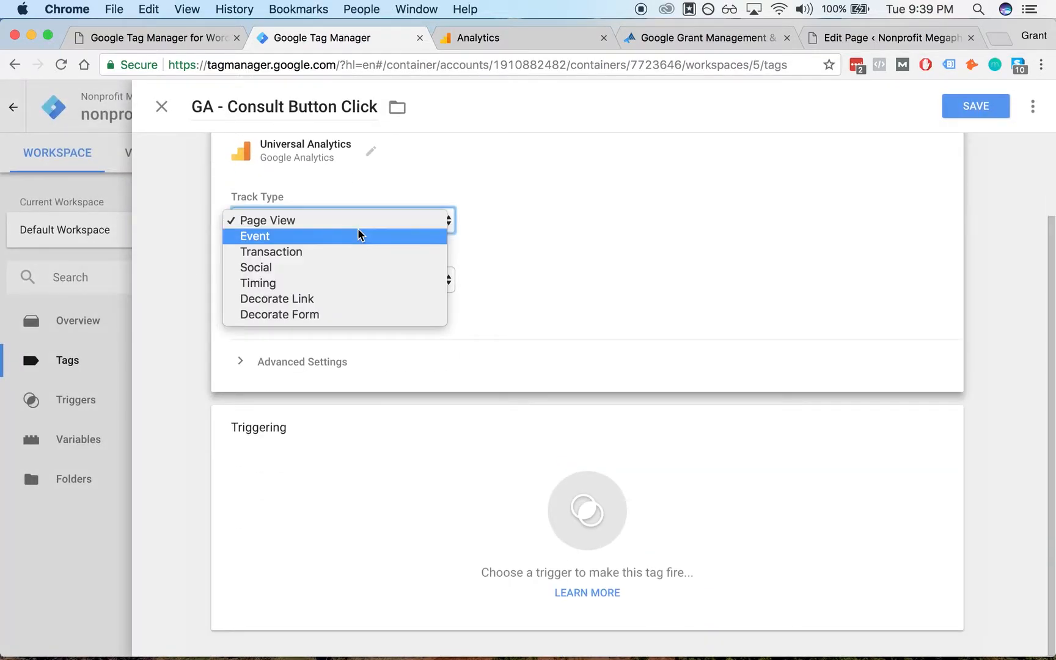
{"action": "left_click", "coordinate": [359, 235]}
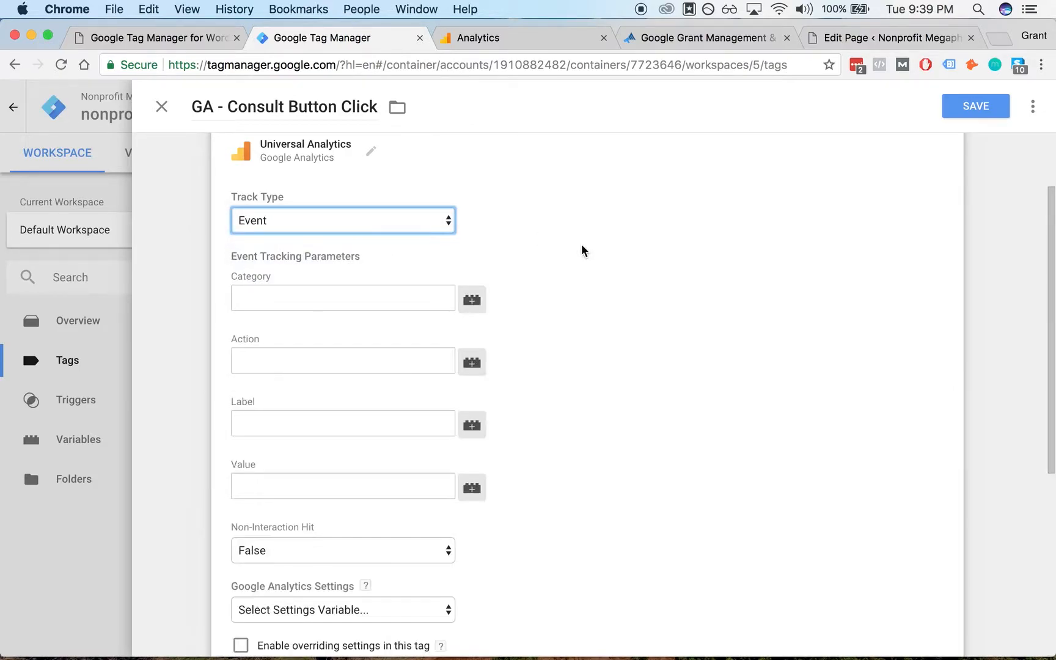
- Enable overriding settings in this tag instead of selecting a settings variable
{"action": "scroll", "coordinate": [587, 250], "scroll_direction": "down", "scroll_amount": 3}
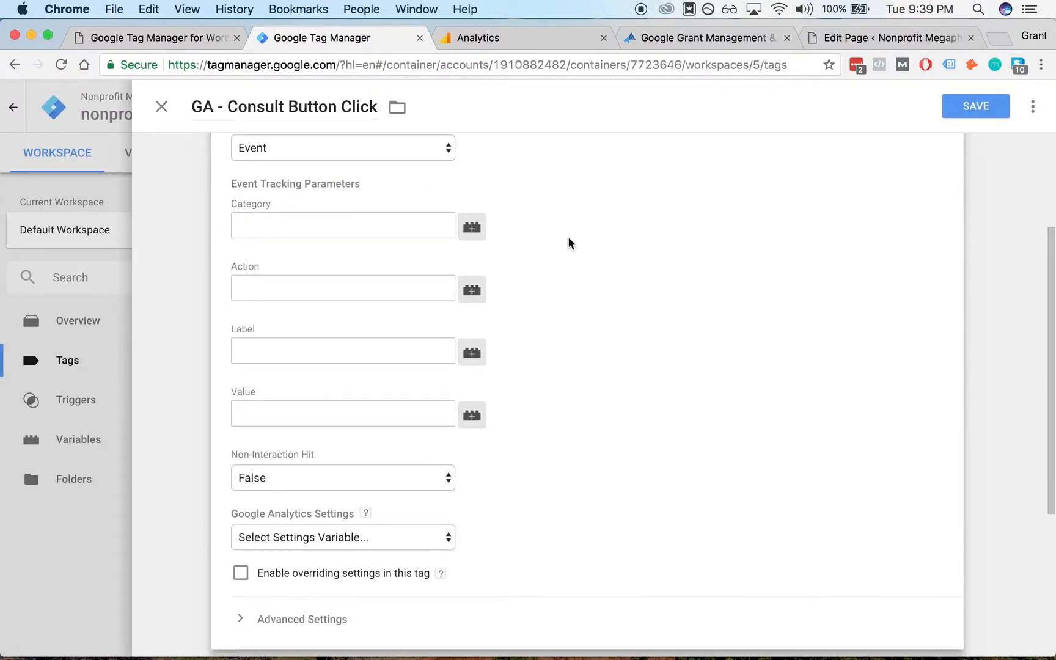
{"action": "scroll", "coordinate": [551, 244], "scroll_direction": "down", "scroll_amount": 1}
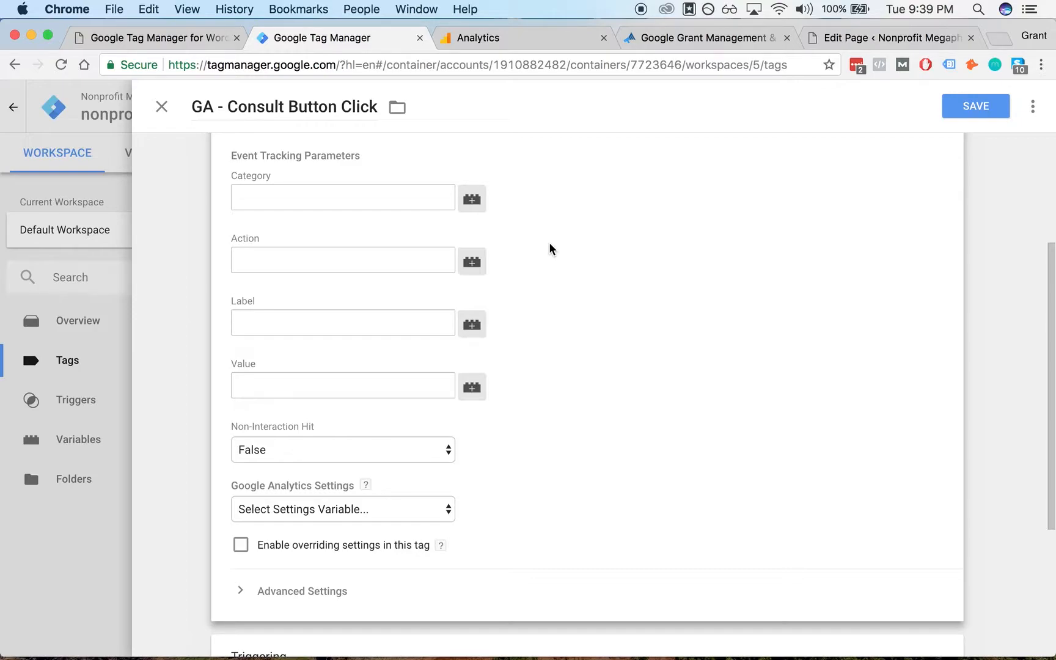
{"action": "scroll", "coordinate": [575, 355], "scroll_direction": "down", "scroll_amount": 2}
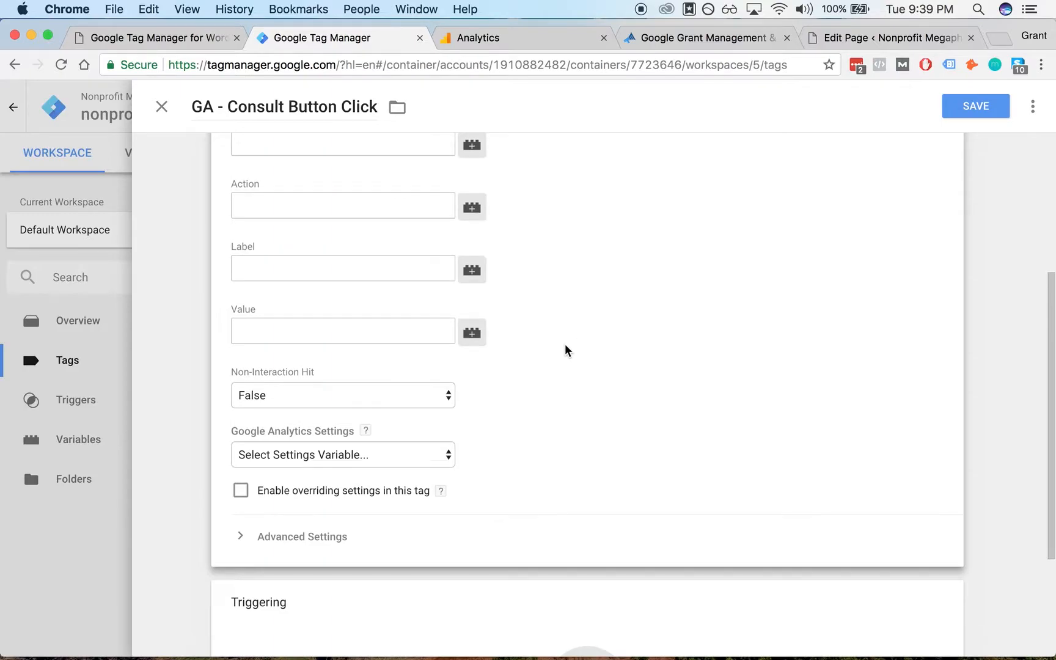
{"action": "left_click", "coordinate": [428, 455]}
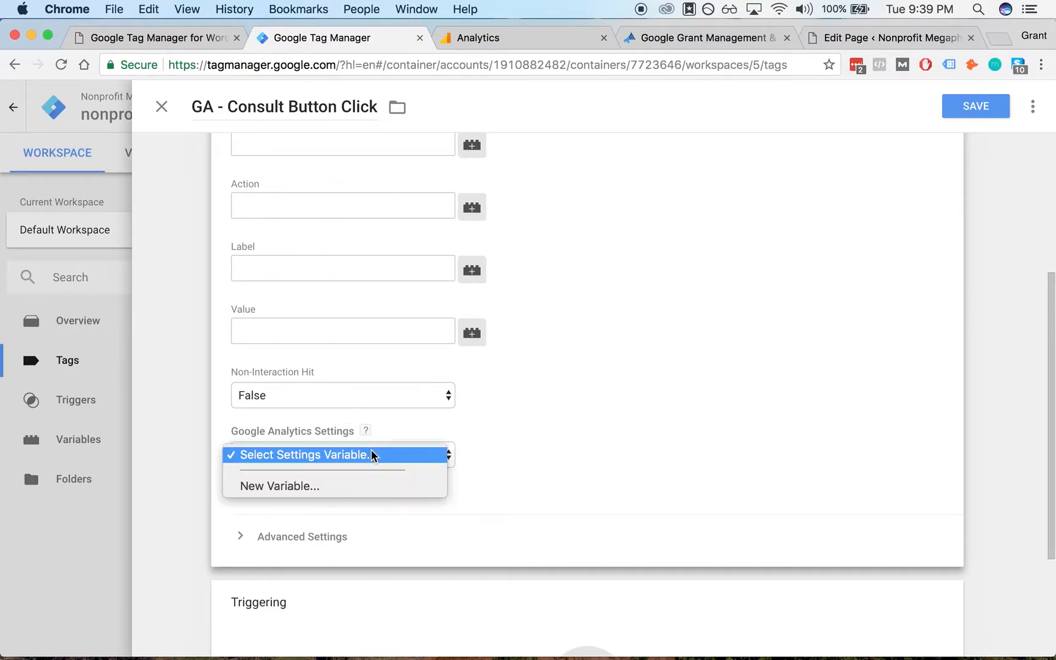
{"action": "left_click", "coordinate": [573, 401]}
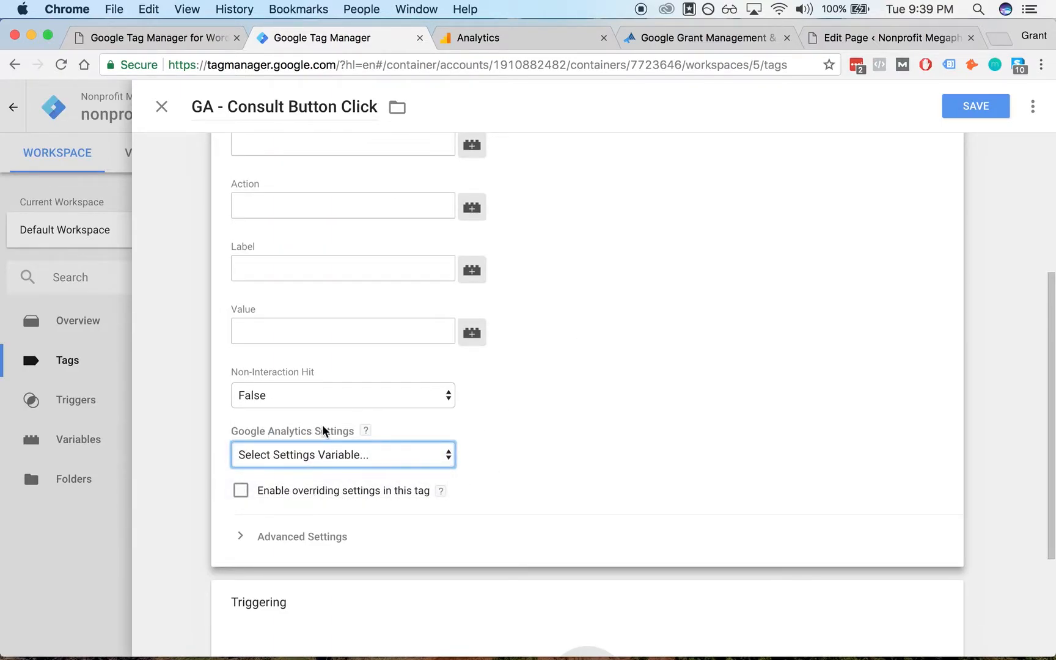
{"action": "scroll", "coordinate": [538, 418], "scroll_direction": "down", "scroll_amount": 2}
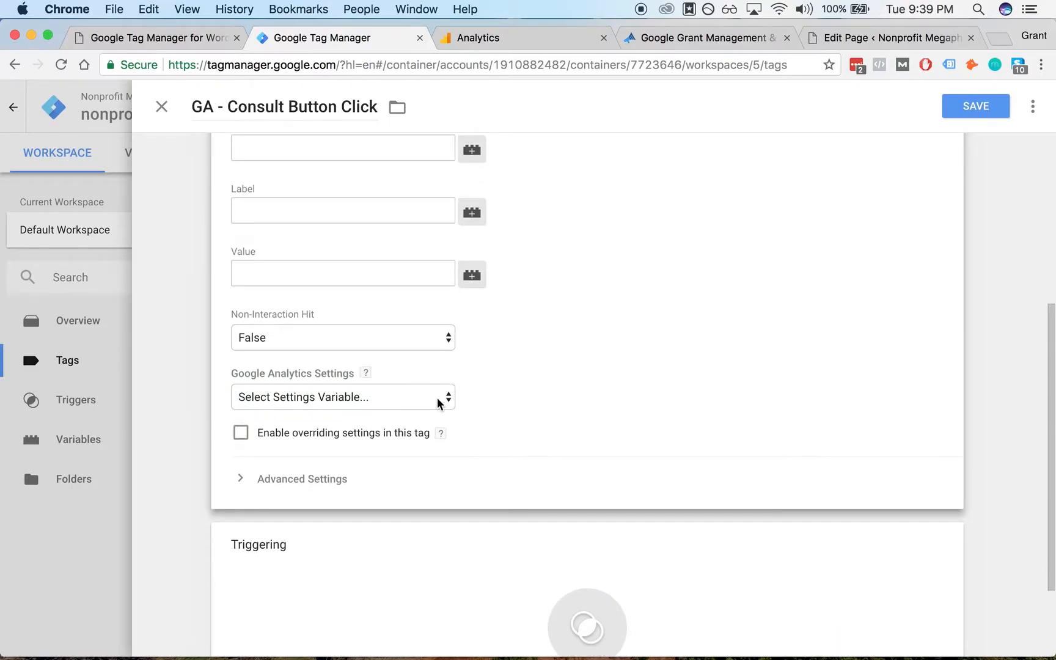
{"action": "scroll", "coordinate": [545, 366], "scroll_direction": "down", "scroll_amount": 1}
{"action": "left_click", "coordinate": [335, 399]}
{"action": "scroll", "coordinate": [550, 363], "scroll_direction": "down", "scroll_amount": 1}
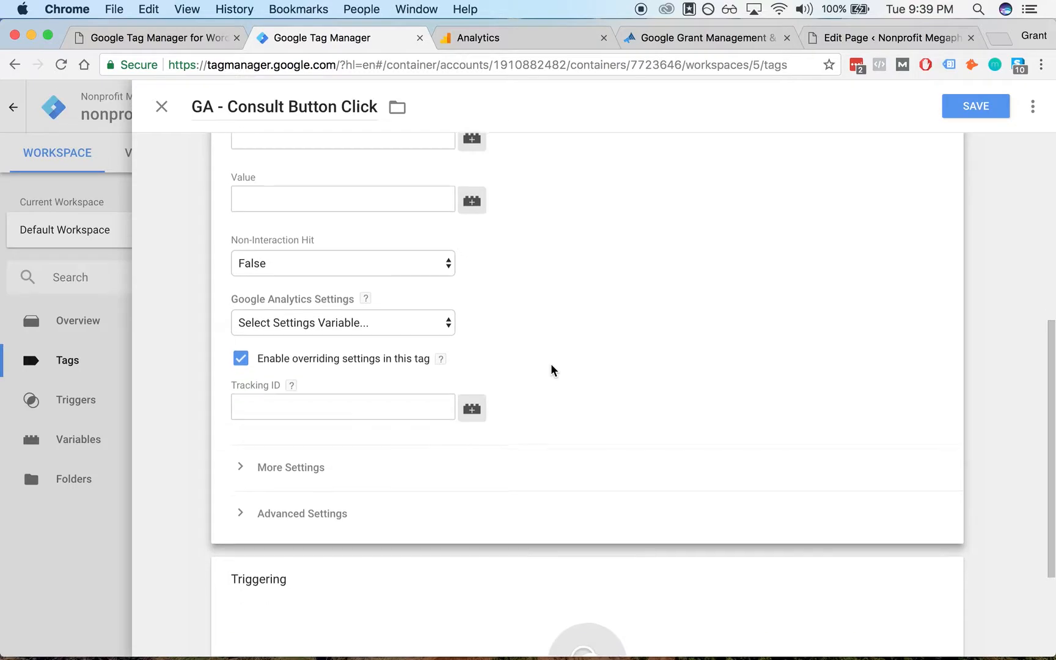
- Copy the property's tracking ID from the Analytics admin Tracking Code page into the tag's Tracking ID field
{"action": "left_click", "coordinate": [363, 398]}
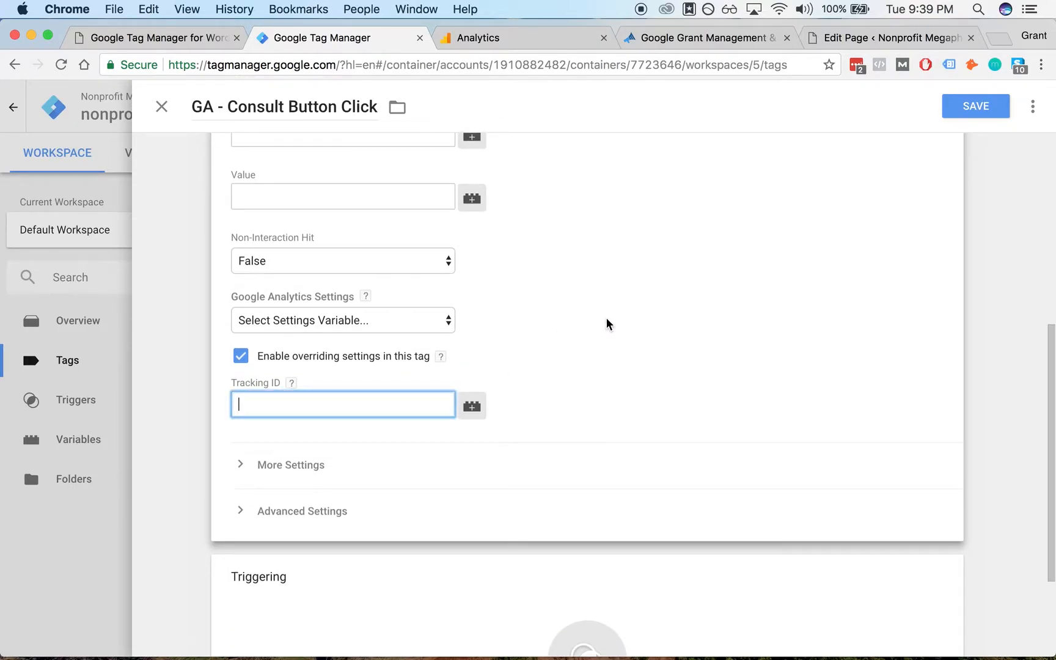
{"action": "left_click", "coordinate": [517, 42]}
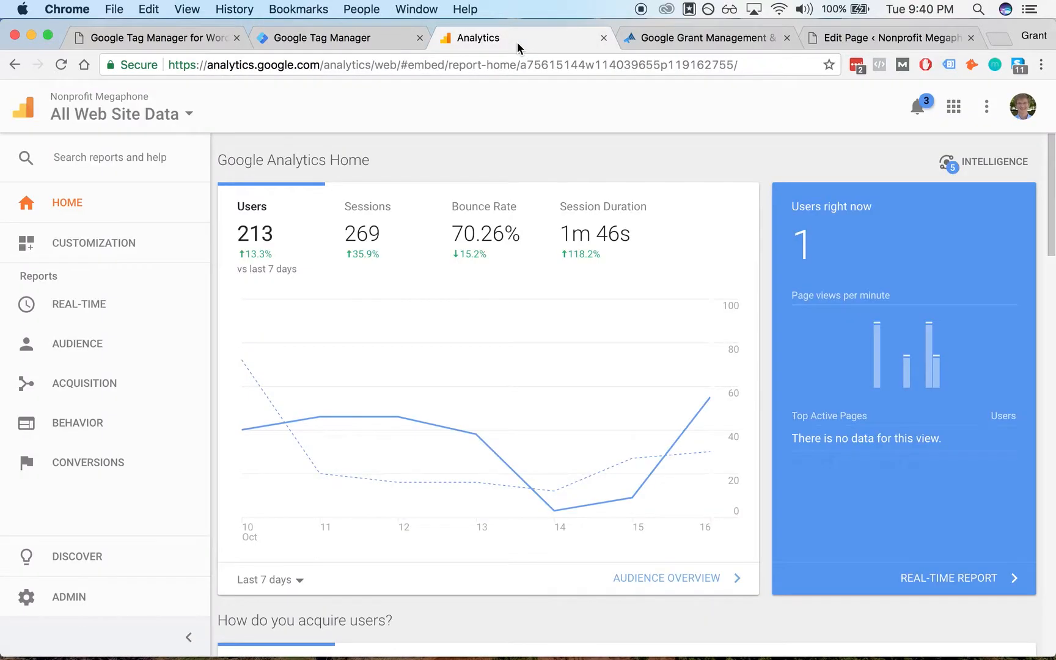
{"action": "left_click", "coordinate": [104, 592]}
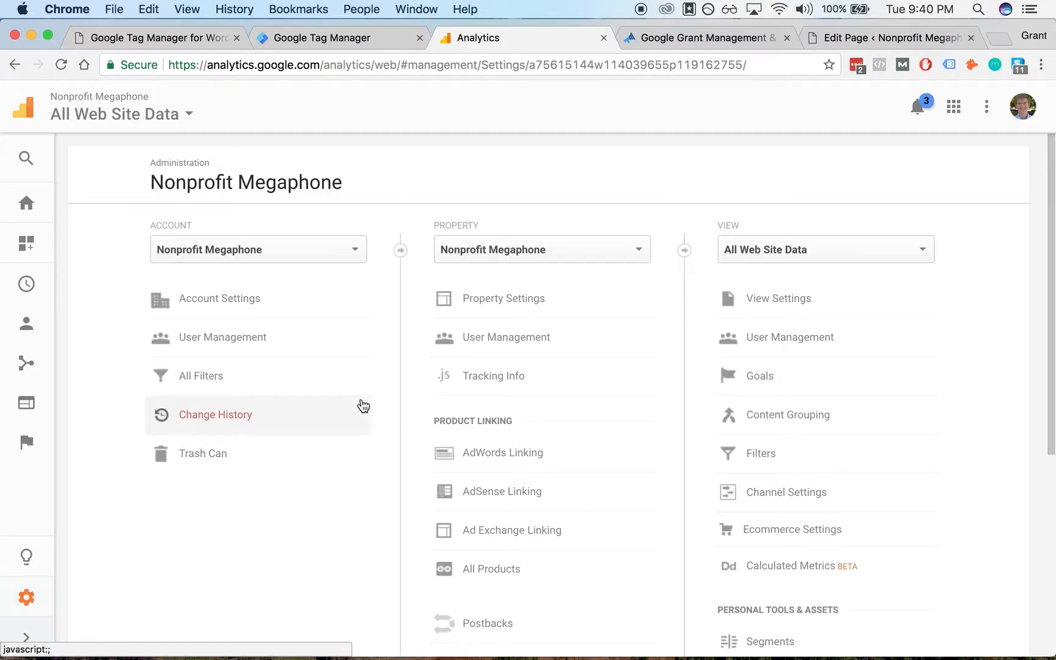
{"action": "left_click", "coordinate": [515, 376]}
{"action": "left_click", "coordinate": [500, 406]}
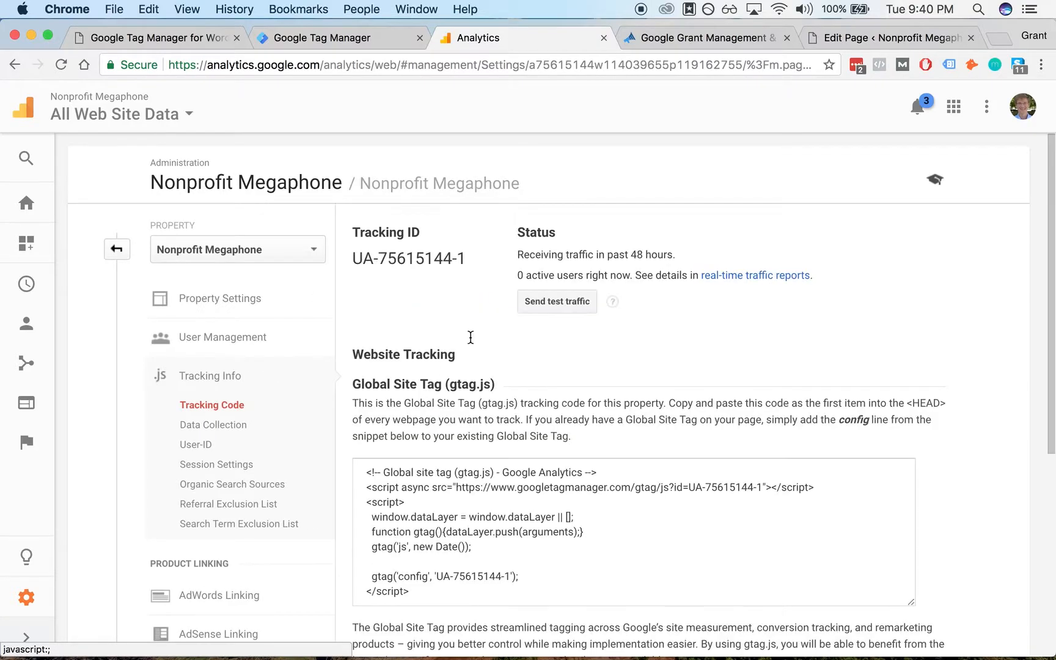
{"action": "left_click_drag", "start_coordinate": [464, 257], "coordinate": [354, 257]}
{"action": "key", "text": "super+c"}
{"action": "left_click", "coordinate": [320, 48]}
{"action": "key", "text": "super+v"}
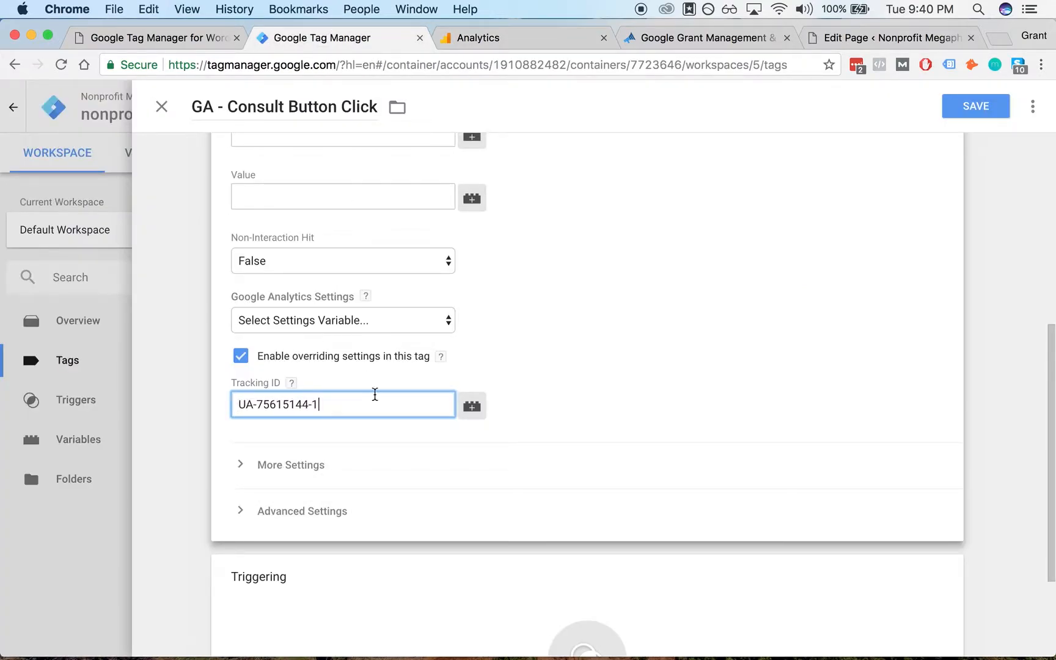
{"action": "left_click", "coordinate": [567, 345]}
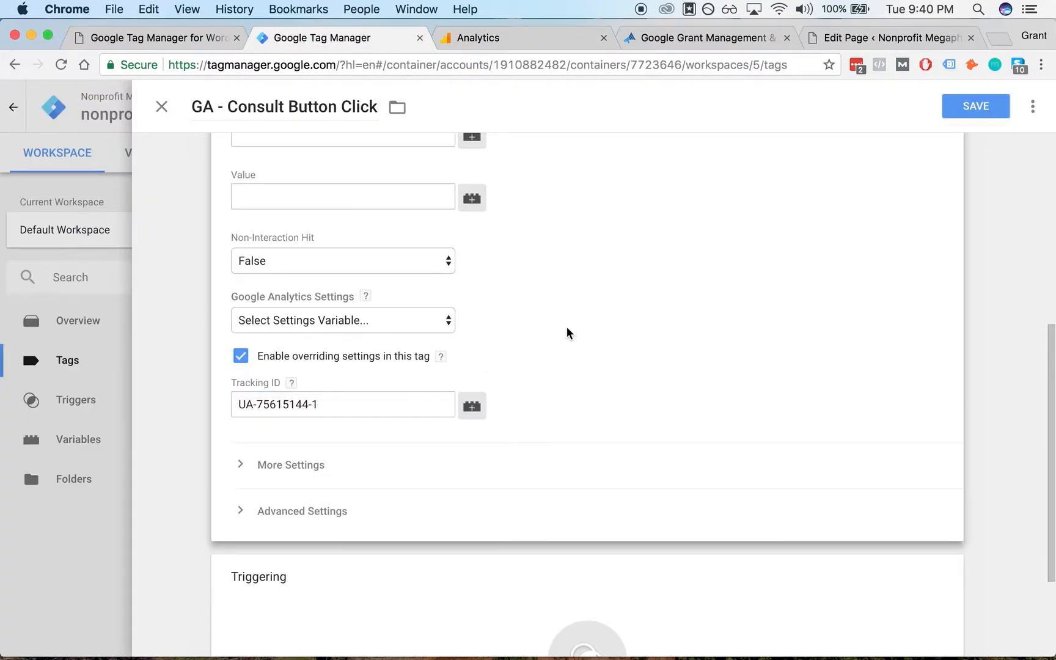
- Set the event Category to consult-button and the Action to click
{"action": "scroll", "coordinate": [567, 326], "scroll_direction": "up", "scroll_amount": 2}
{"action": "scroll", "coordinate": [561, 354], "scroll_direction": "up", "scroll_amount": 3}
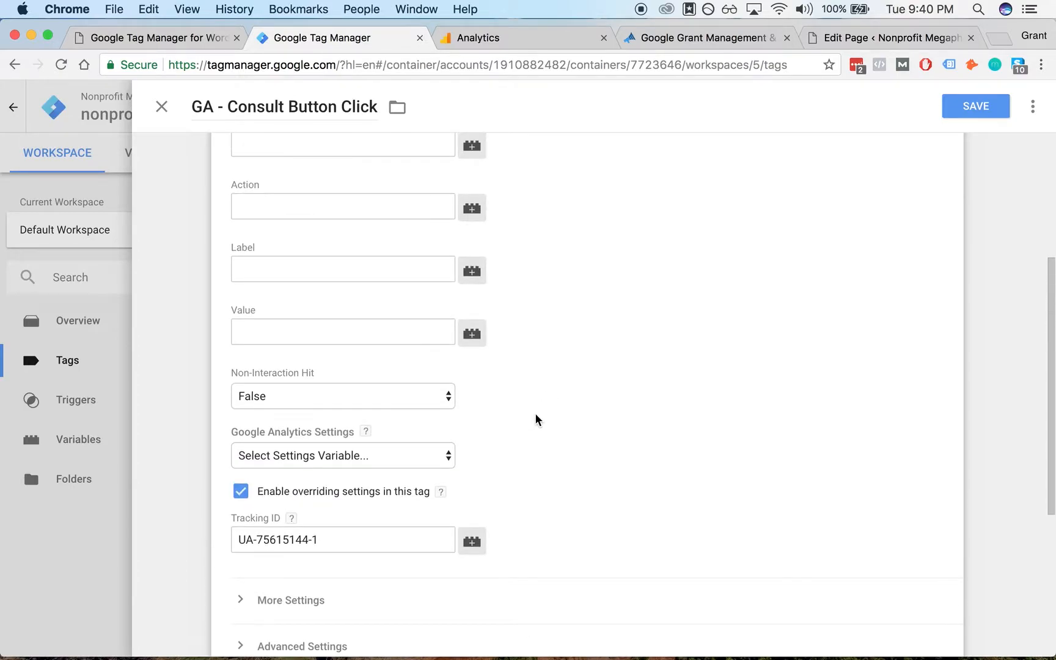
{"action": "scroll", "coordinate": [535, 412], "scroll_direction": "down", "scroll_amount": 3}
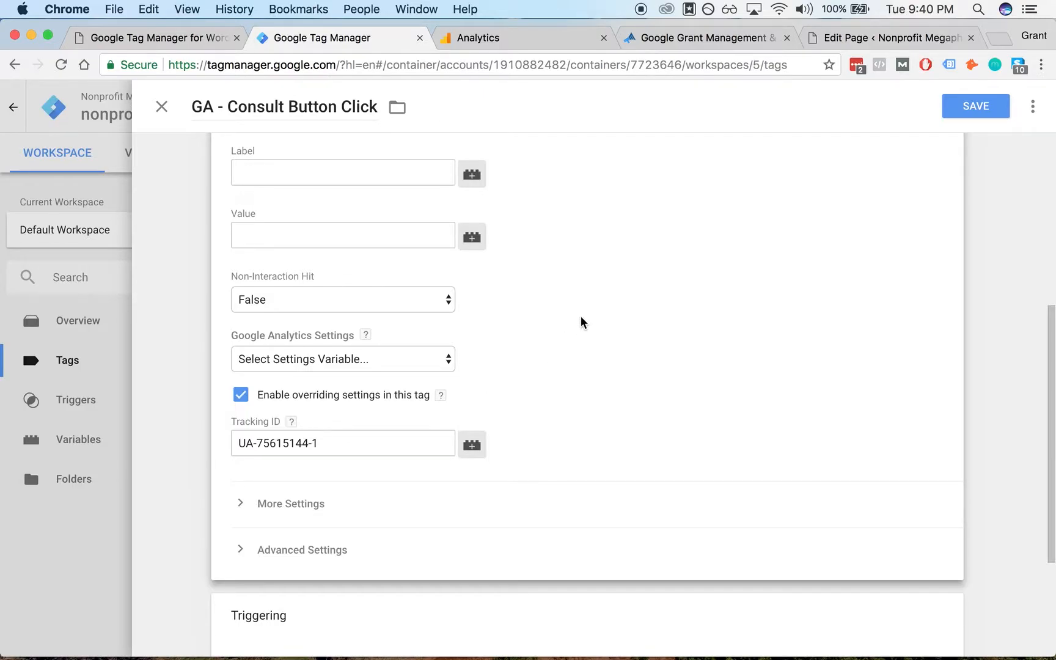
{"action": "scroll", "coordinate": [581, 321], "scroll_direction": "up", "scroll_amount": 1}
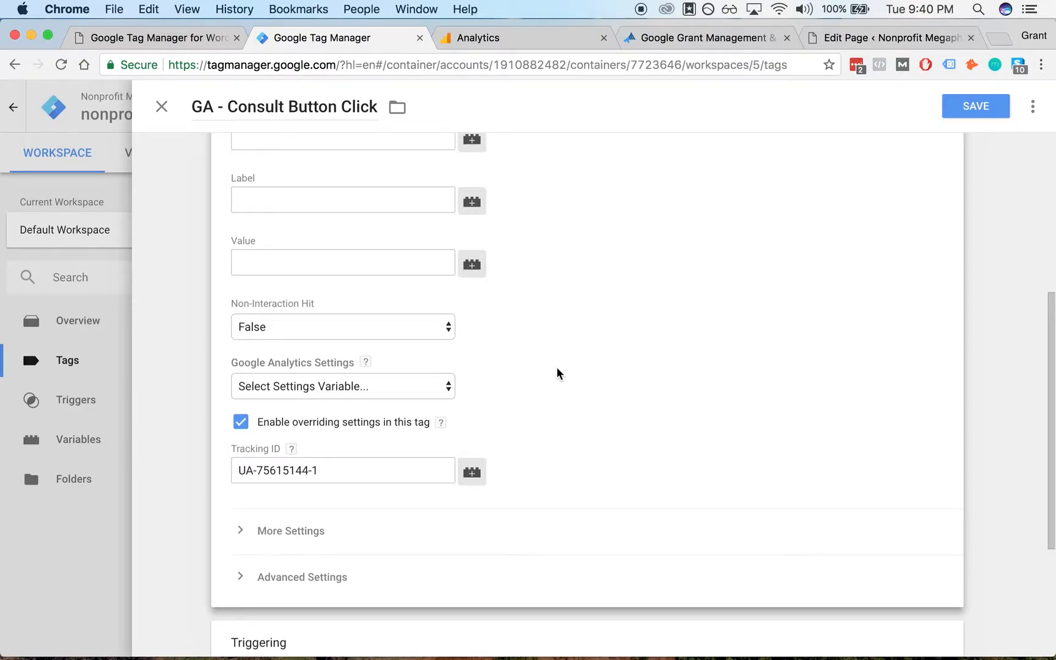
{"action": "scroll", "coordinate": [587, 294], "scroll_direction": "up", "scroll_amount": 5}
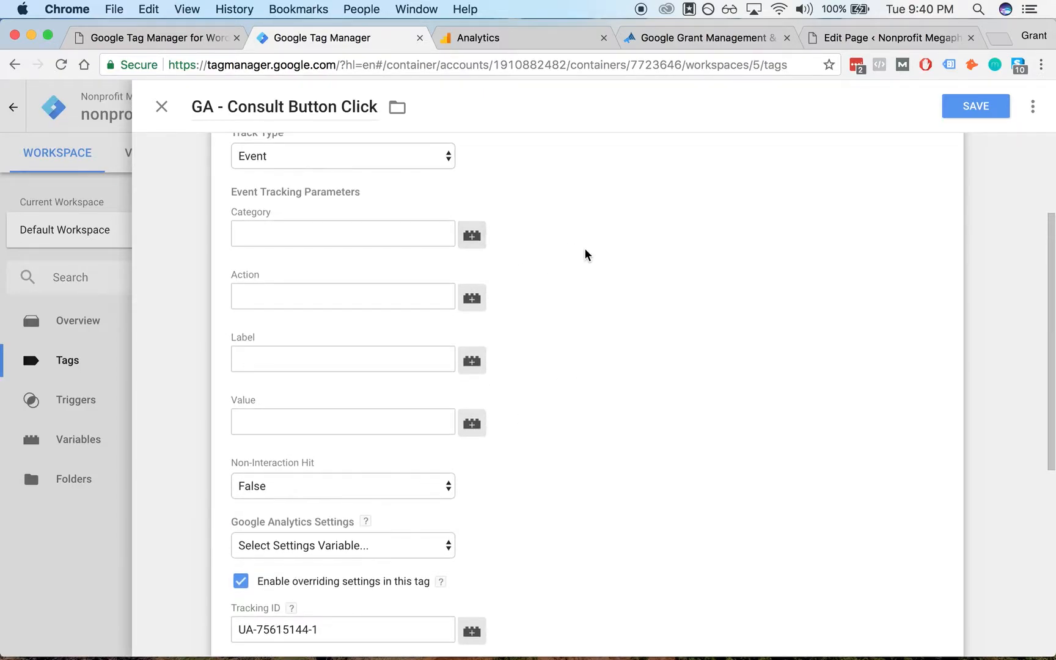
{"action": "scroll", "coordinate": [584, 248], "scroll_direction": "up", "scroll_amount": 2}
{"action": "left_click", "coordinate": [327, 294]}
{"action": "scroll", "coordinate": [553, 306], "scroll_direction": "down", "scroll_amount": 2}
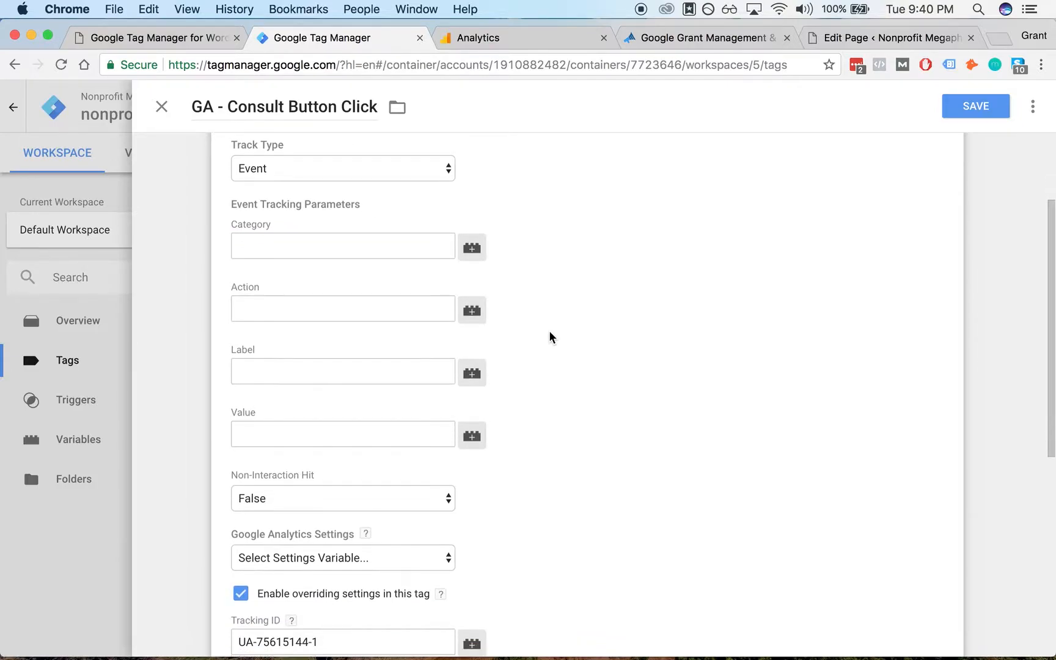
{"action": "left_click", "coordinate": [370, 248]}
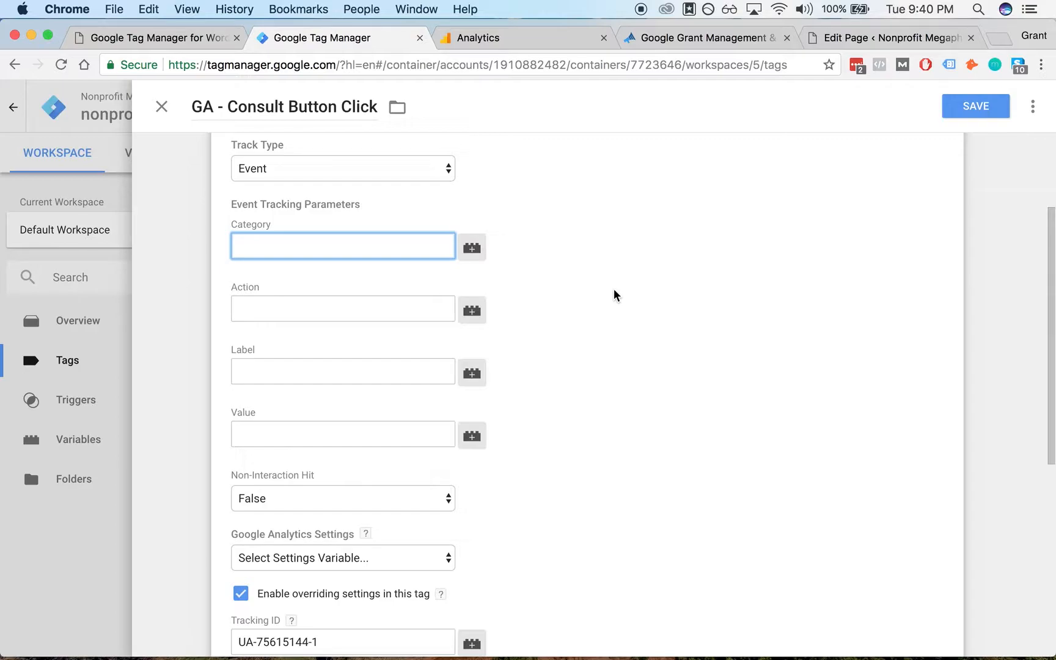
{"action": "type", "text": "consulti"}
{"action": "key", "text": "alt+BackSpace"}
{"action": "type", "text": "consult-button"}
{"action": "key", "text": "alt+BackSpace"}
{"action": "key", "text": "Tab"}
{"action": "key", "text": "Tab"}
{"action": "type", "text": "click"}
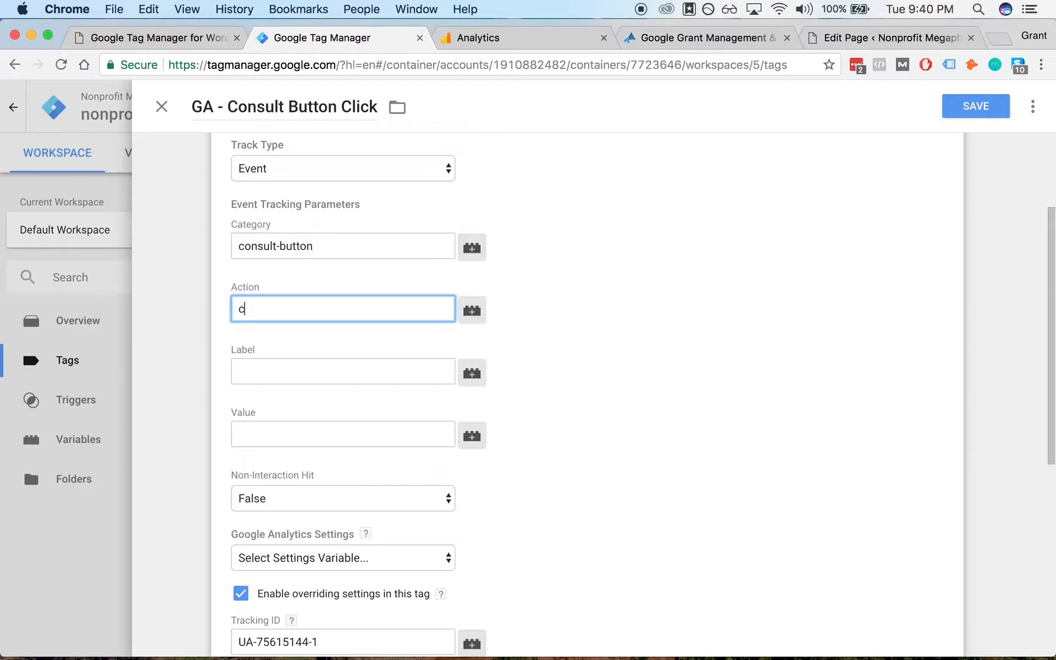
{"action": "key", "text": "Tab"}
{"action": "key", "text": "Tab"}
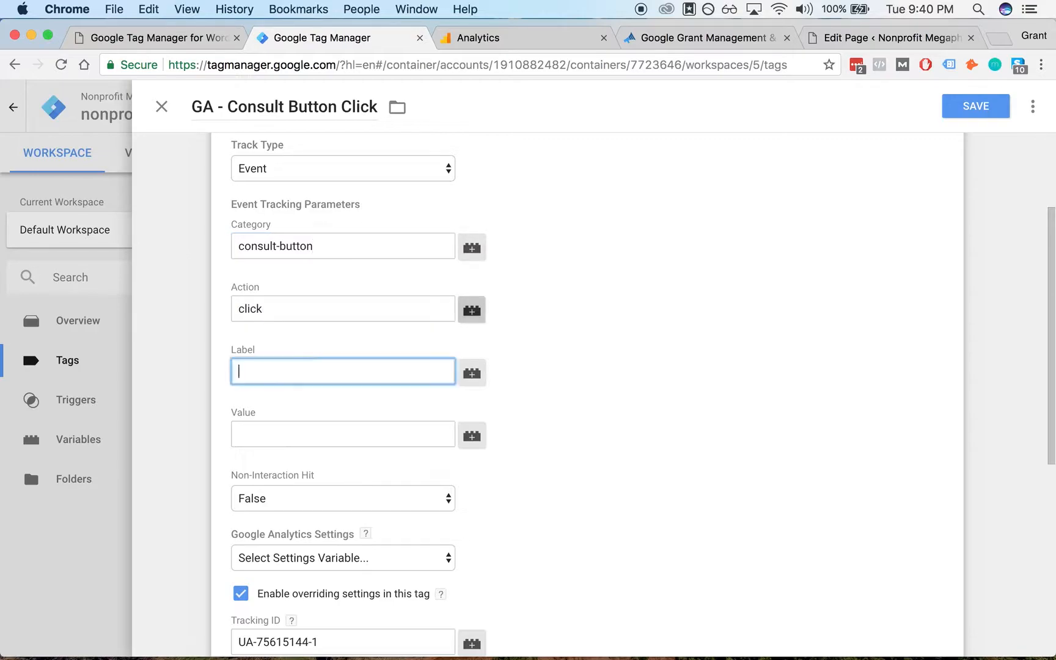
- Change the event Category to consult-button-homepage-bottom
{"action": "scroll", "coordinate": [553, 252], "scroll_direction": "down", "scroll_amount": 2}
{"action": "left_click", "coordinate": [553, 252]}
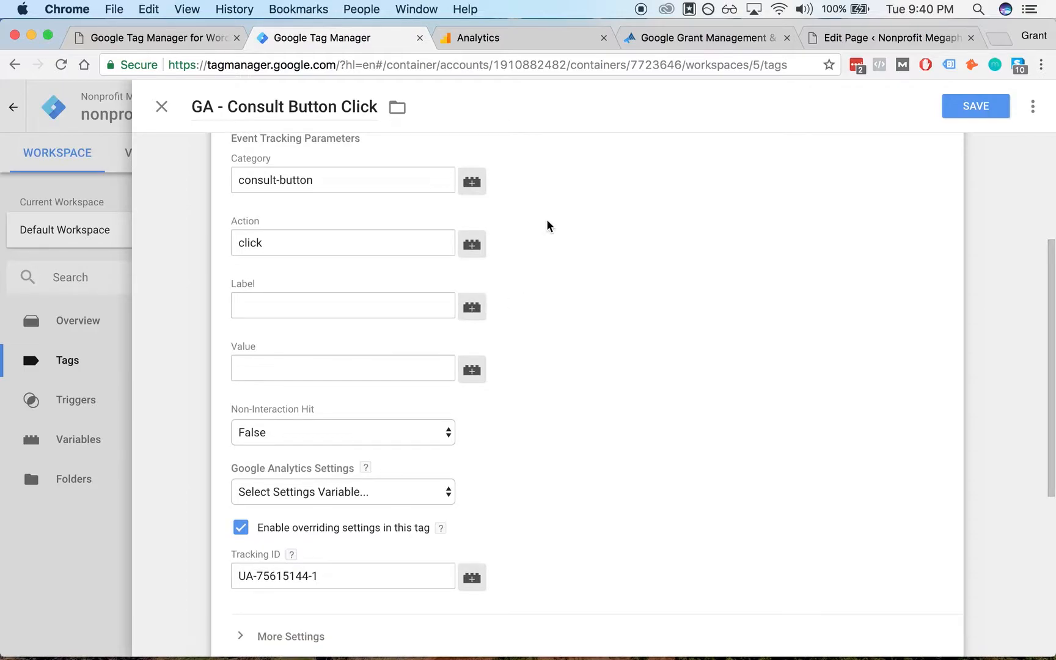
{"action": "left_click", "coordinate": [391, 177]}
{"action": "type", "text": "-bottomhomepag-"}
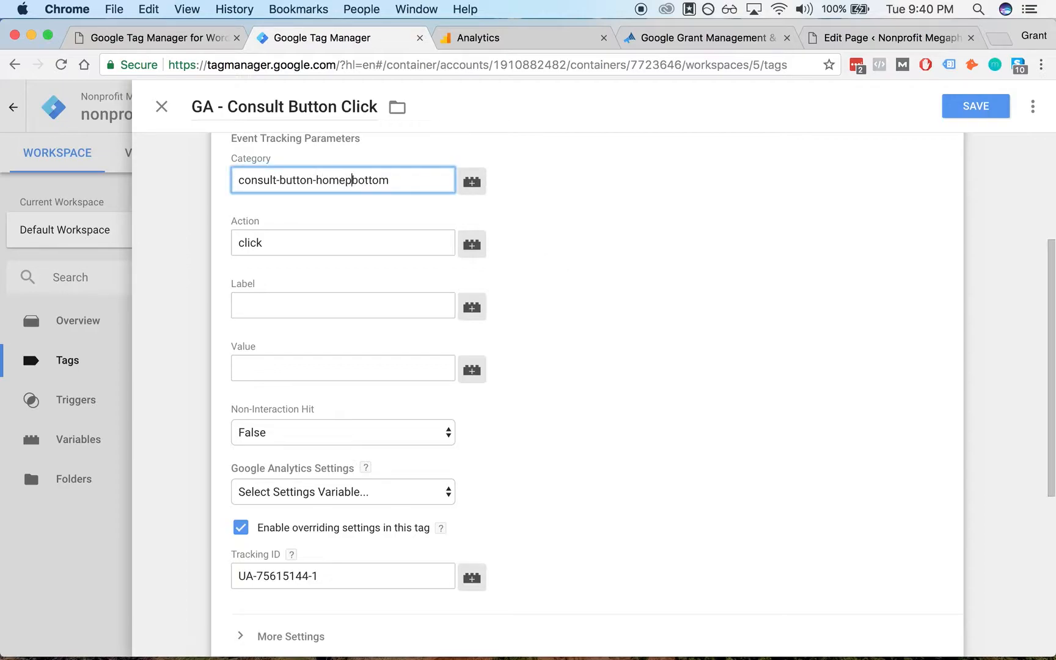
{"action": "key", "text": "BackSpace"}
{"action": "type", "text": "e-"}
{"action": "left_click", "coordinate": [604, 203]}
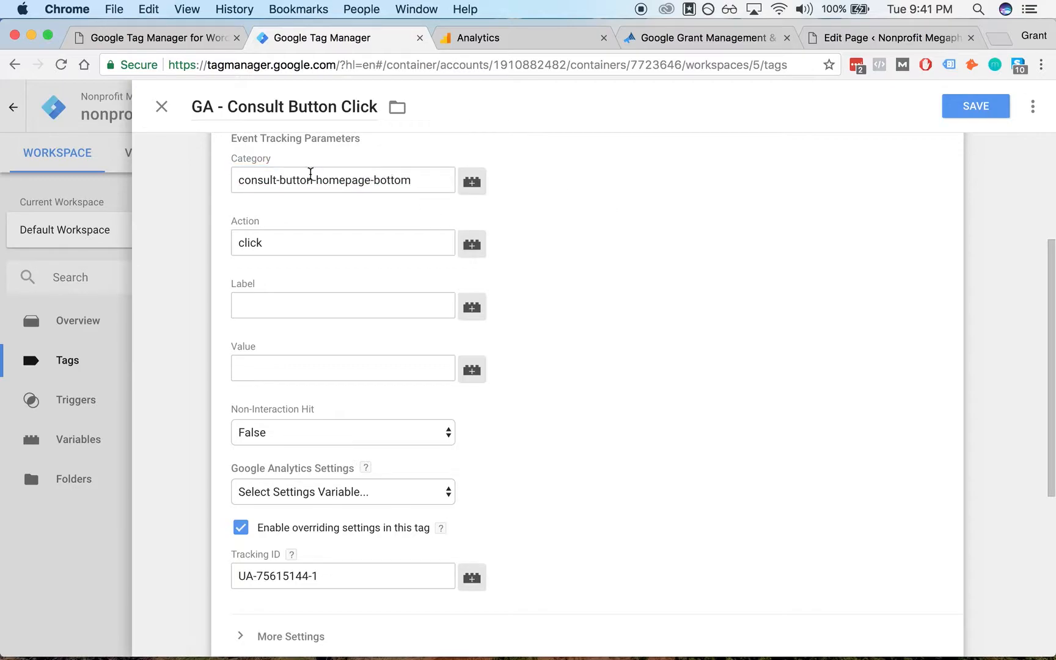
- Browse the tag's More Settings, Advanced Configuration and Advanced Settings sections
{"action": "scroll", "coordinate": [589, 264], "scroll_direction": "down", "scroll_amount": 3}
{"action": "scroll", "coordinate": [584, 315], "scroll_direction": "down", "scroll_amount": 3}
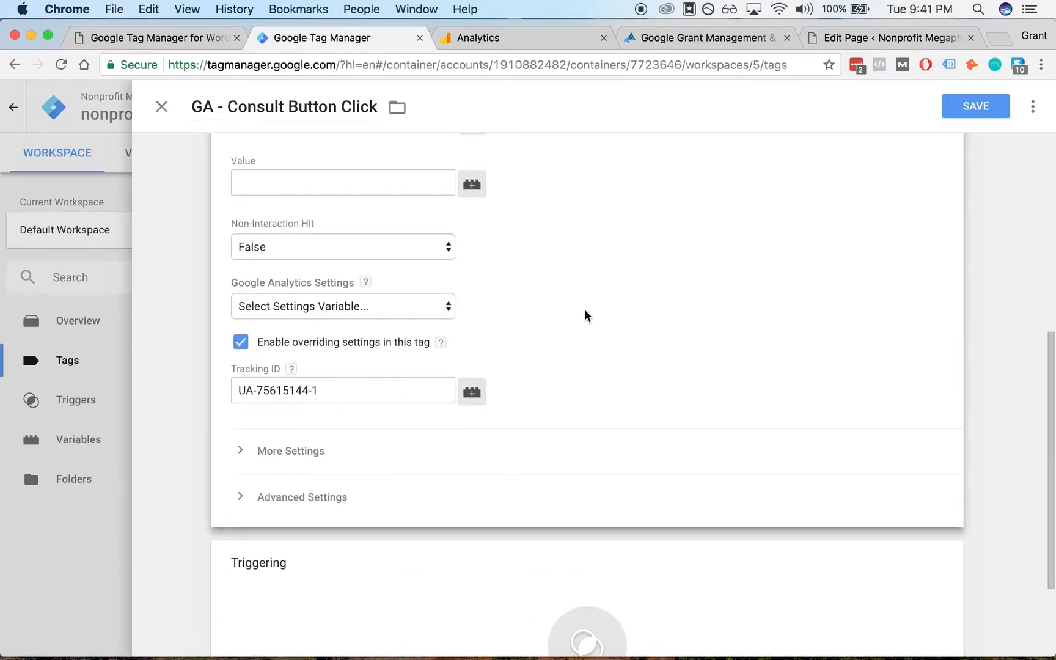
{"action": "left_click", "coordinate": [349, 453]}
{"action": "scroll", "coordinate": [576, 318], "scroll_direction": "down", "scroll_amount": 10}
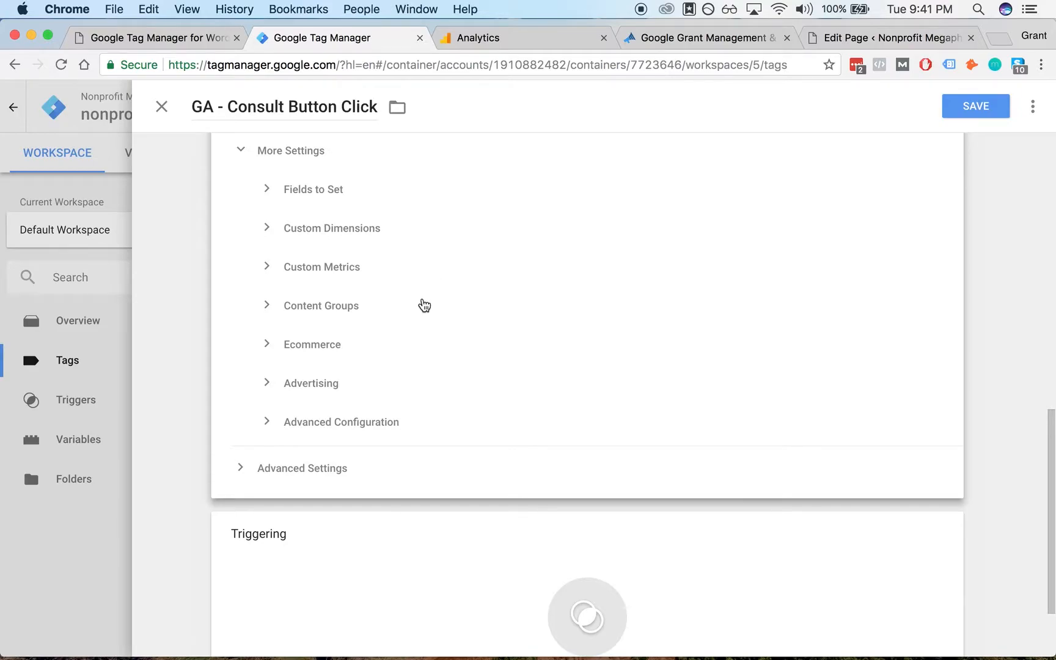
{"action": "scroll", "coordinate": [423, 302], "scroll_direction": "up", "scroll_amount": 1}
{"action": "left_click", "coordinate": [369, 433]}
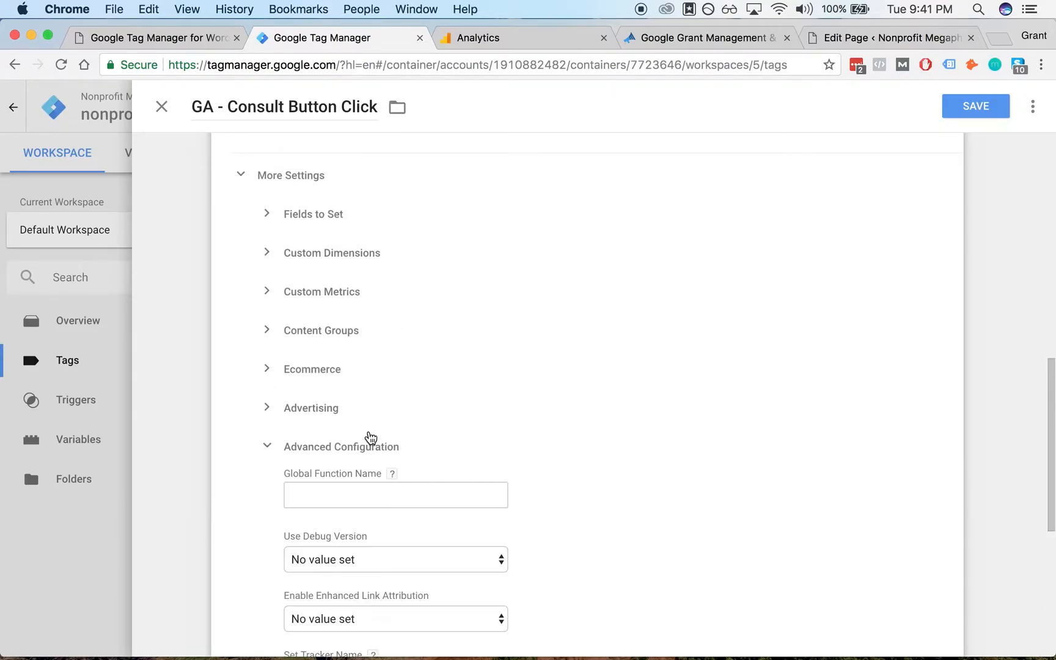
{"action": "left_click", "coordinate": [346, 438]}
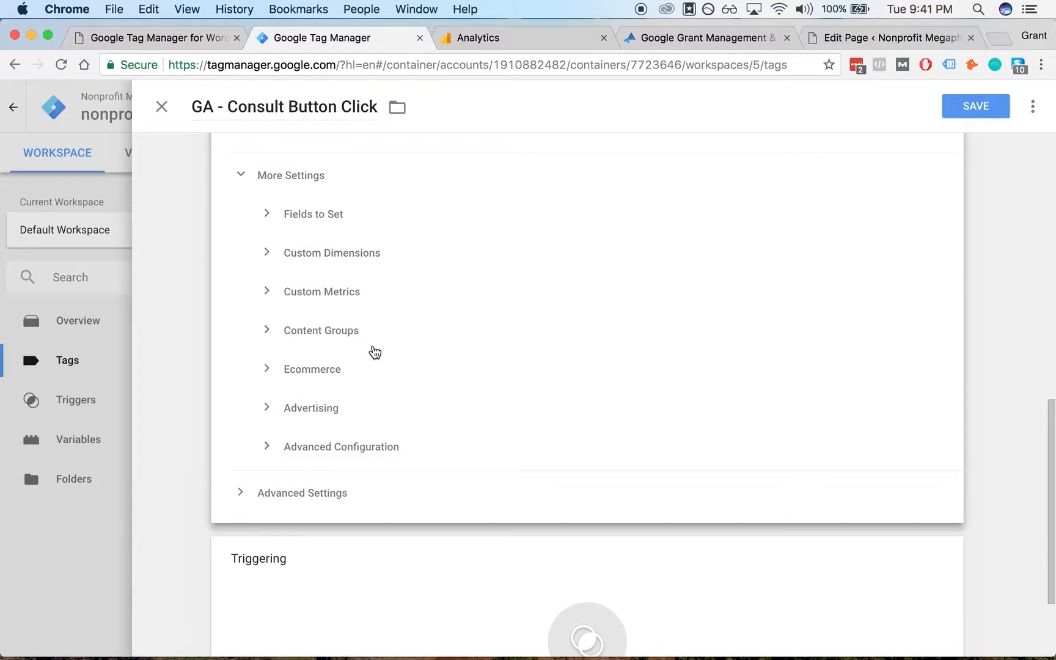
{"action": "left_click", "coordinate": [347, 273]}
{"action": "left_click", "coordinate": [347, 273]}
{"action": "left_click", "coordinate": [240, 179]}
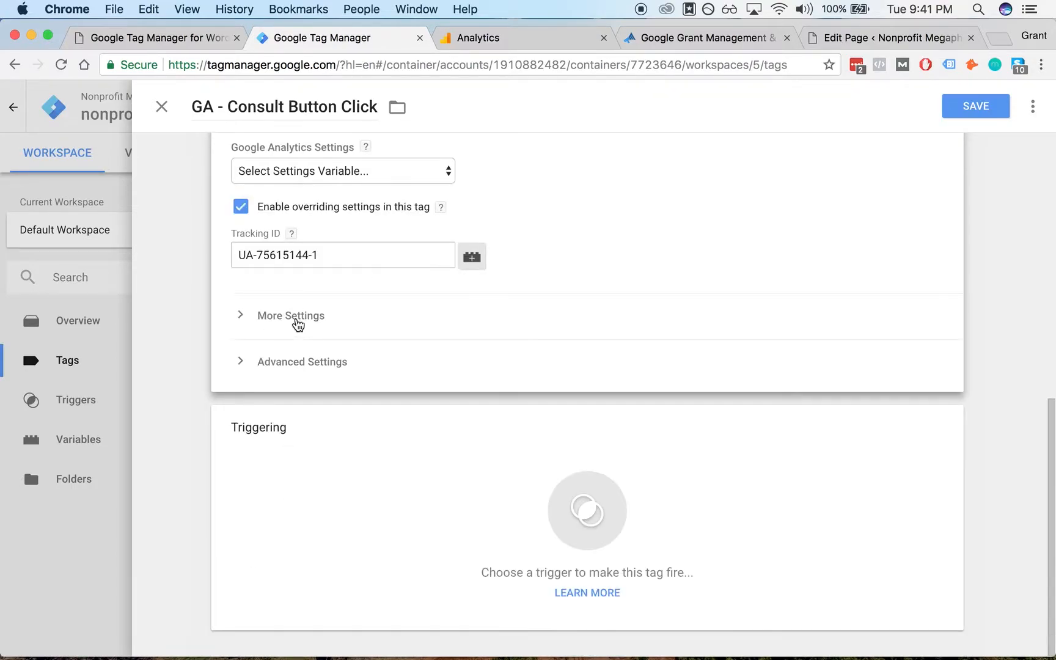
{"action": "left_click", "coordinate": [240, 360]}
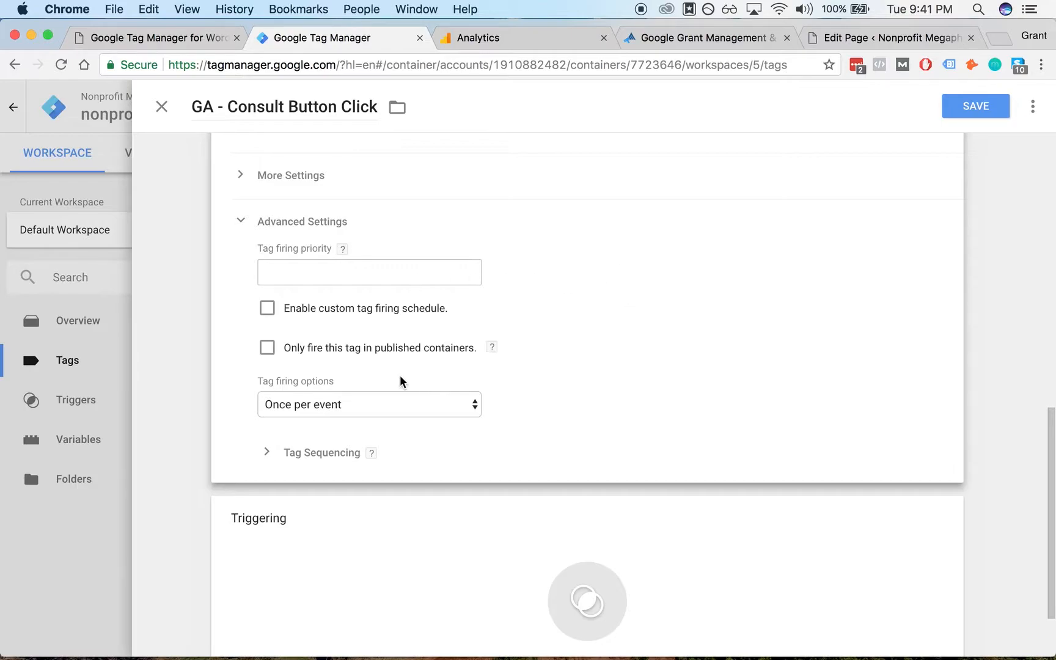
- Add the Consult Button Click trigger as the tag's firing trigger and save the tag
{"action": "left_click", "coordinate": [241, 221]}
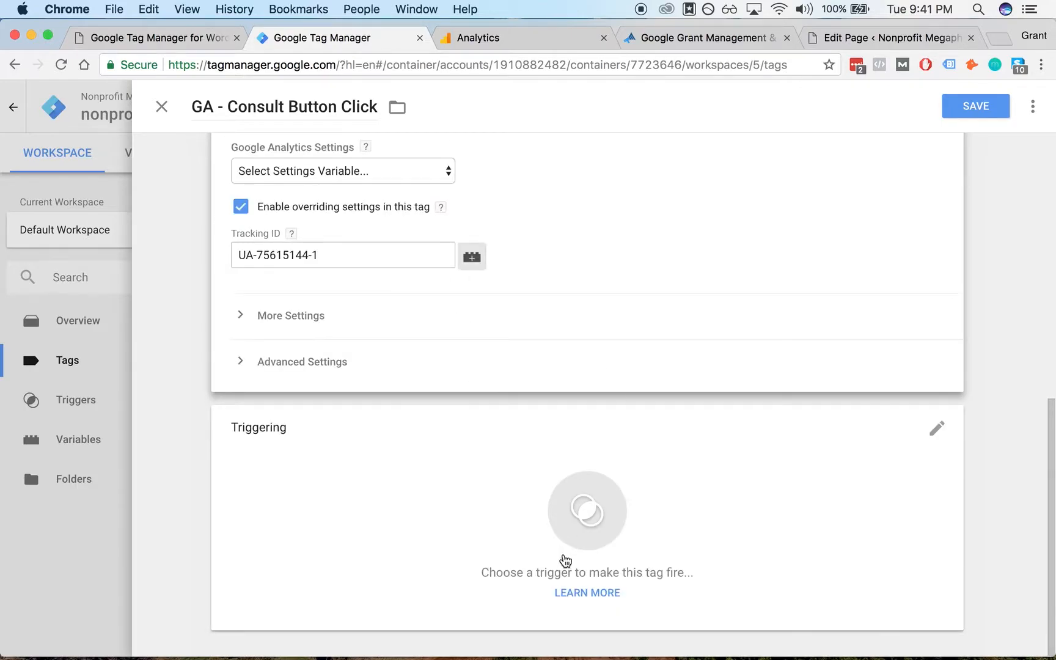
{"action": "scroll", "coordinate": [533, 424], "scroll_direction": "up", "scroll_amount": 10}
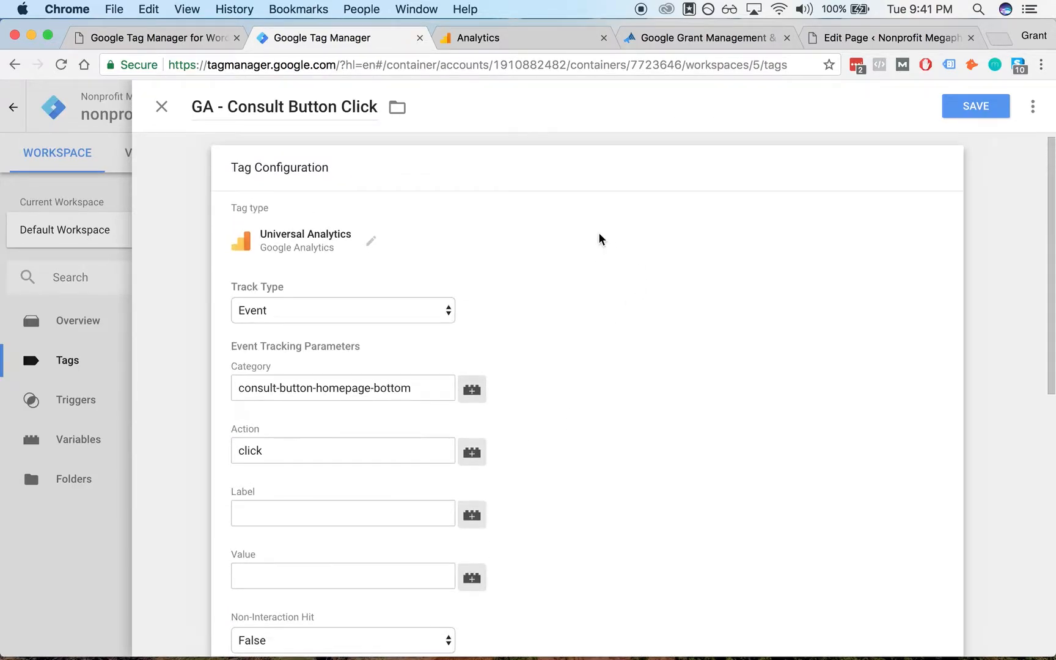
{"action": "scroll", "coordinate": [577, 374], "scroll_direction": "down", "scroll_amount": 10}
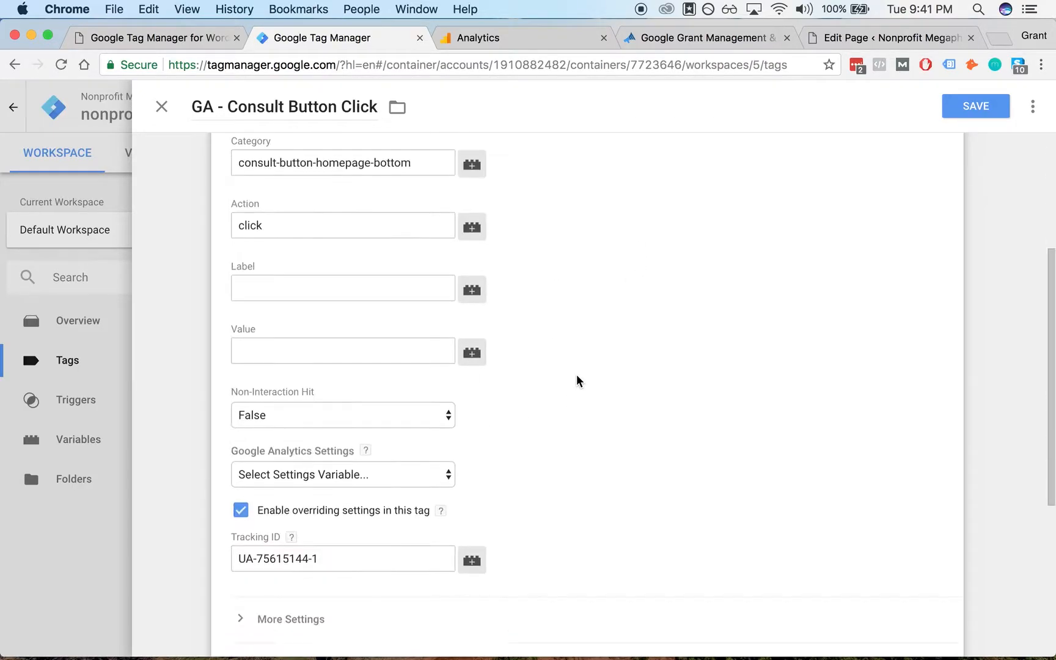
{"action": "left_click", "coordinate": [370, 497]}
{"action": "left_click", "coordinate": [373, 501]}
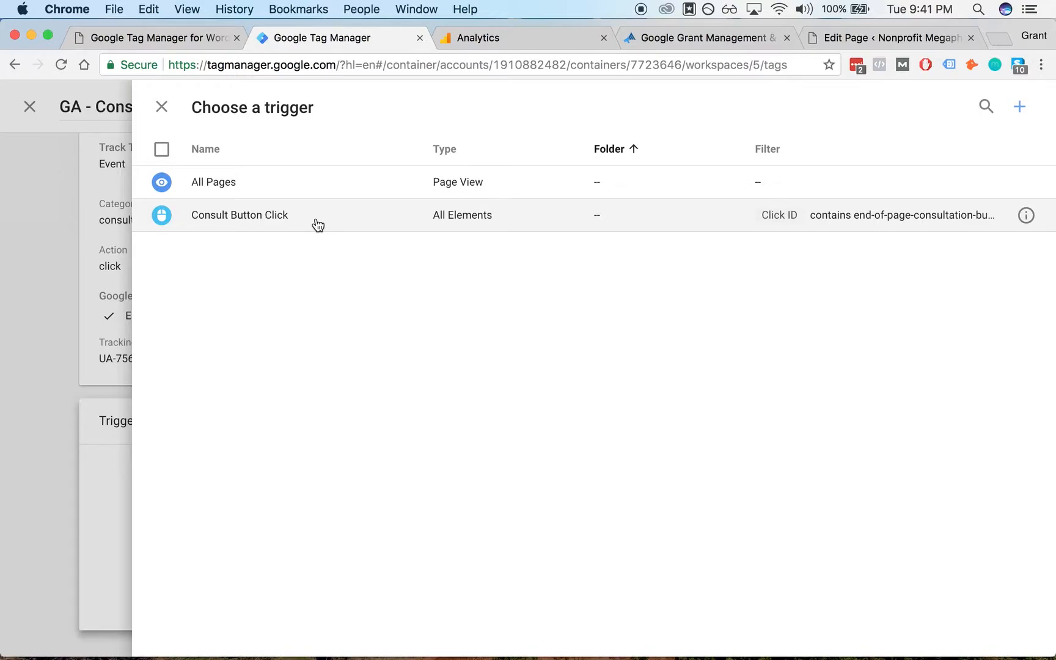
{"action": "left_click", "coordinate": [360, 221]}
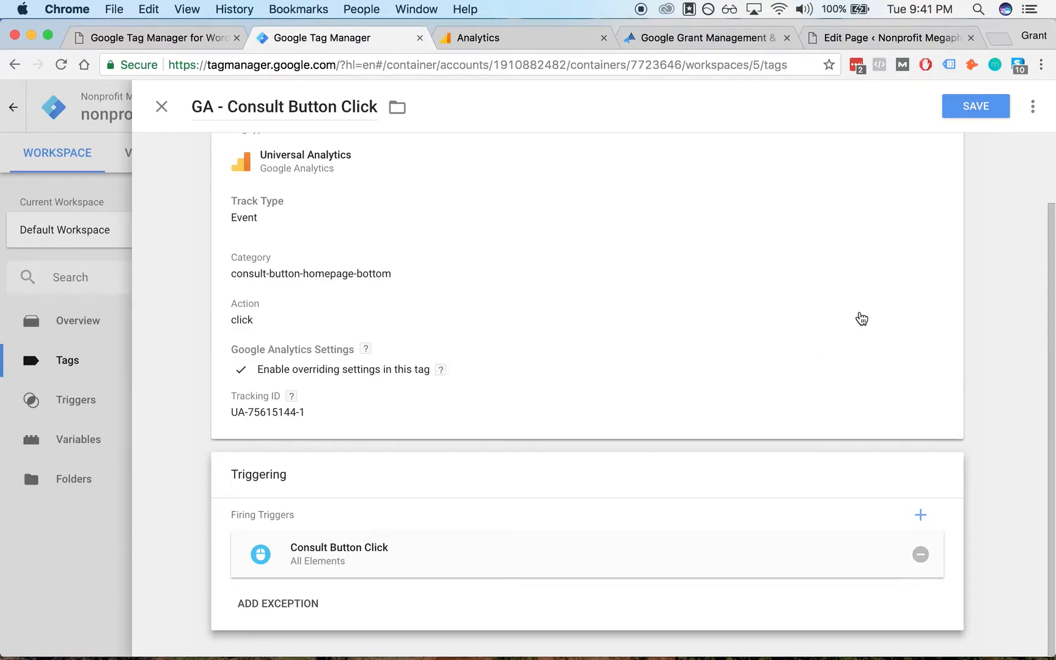
{"action": "left_click", "coordinate": [985, 107]}
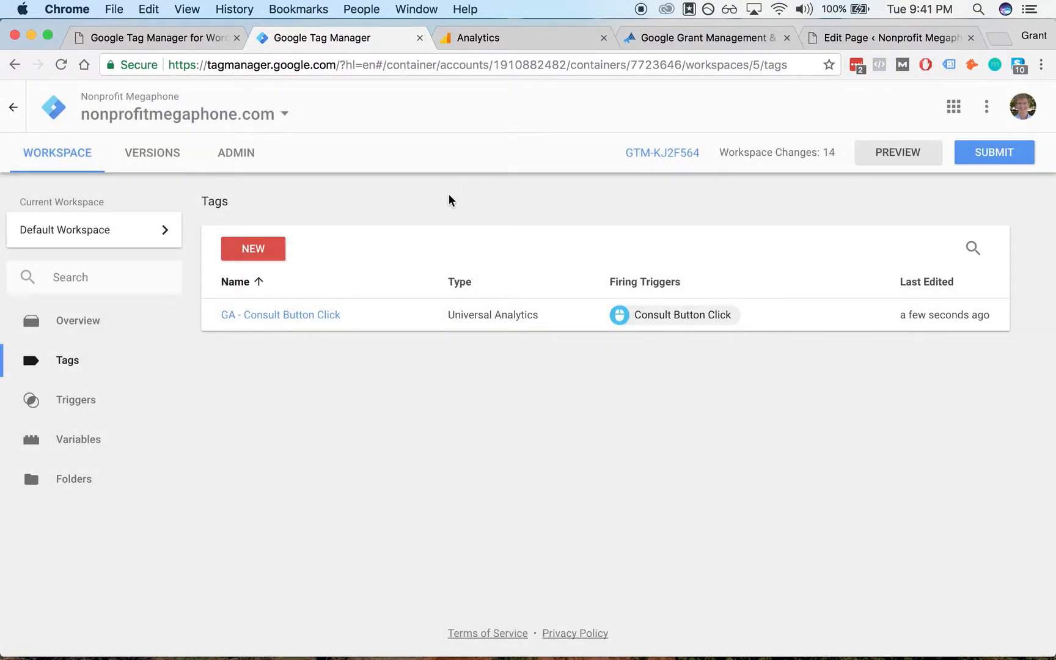
- Start Preview mode for the Default Workspace from the workspace overview
{"action": "left_click", "coordinate": [125, 325]}
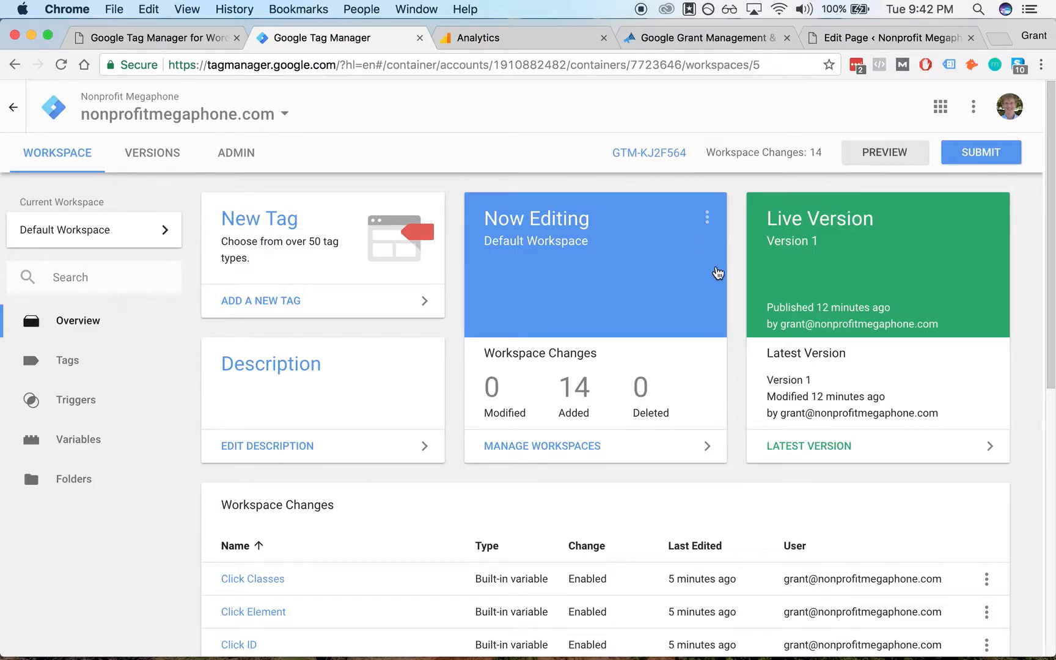
{"action": "left_click", "coordinate": [896, 158]}
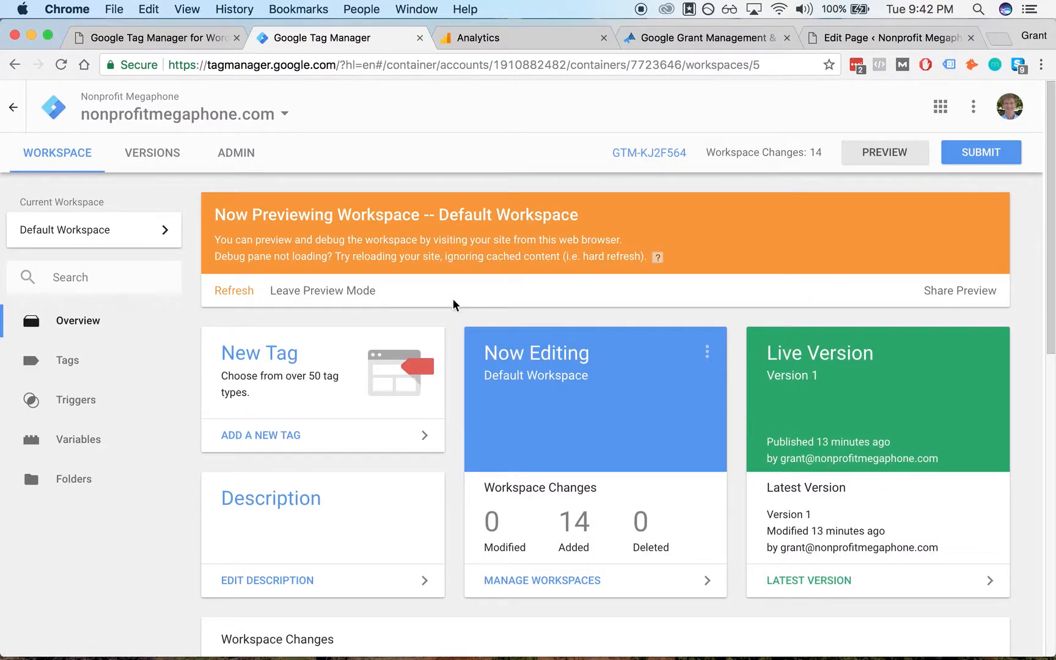
- Open nonprofitmegaphone.com in a new tab and enlarge the Tag Manager debug pane
{"action": "key", "text": "ctrl+t"}
{"action": "type", "text": "nonprofitmegaphone.com"}
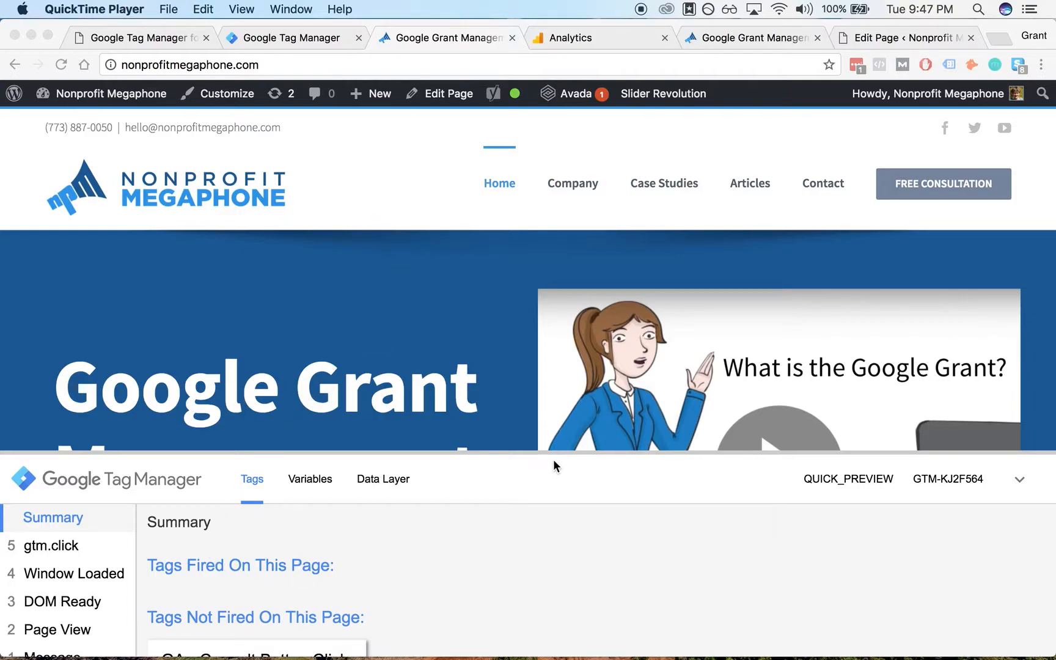
{"action": "left_click", "coordinate": [440, 243]}
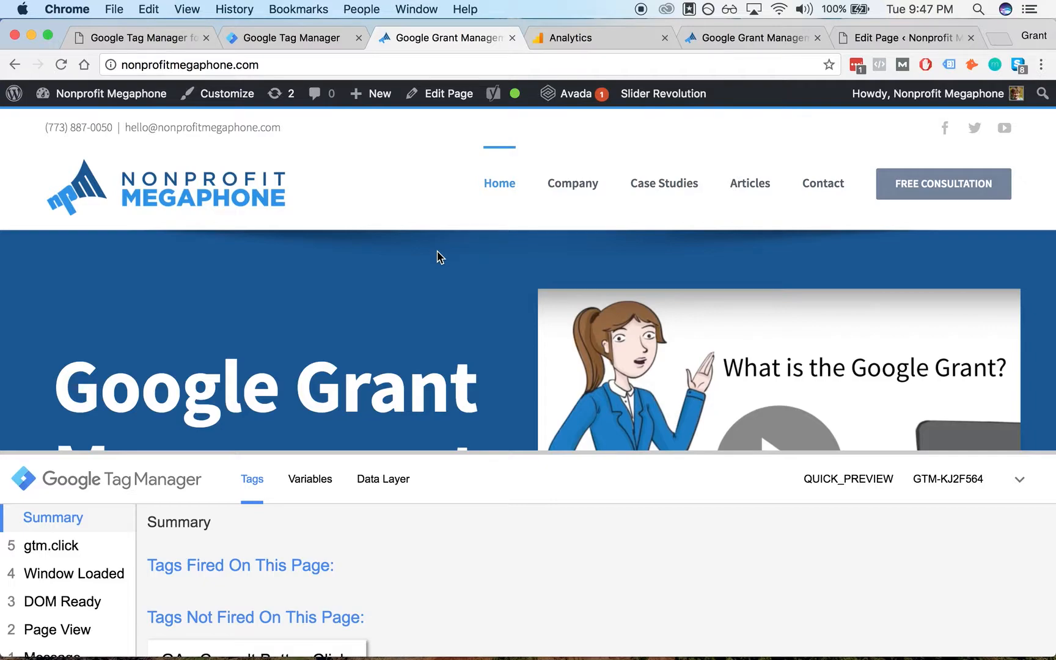
{"action": "left_click_drag", "start_coordinate": [461, 451], "coordinate": [481, 400]}
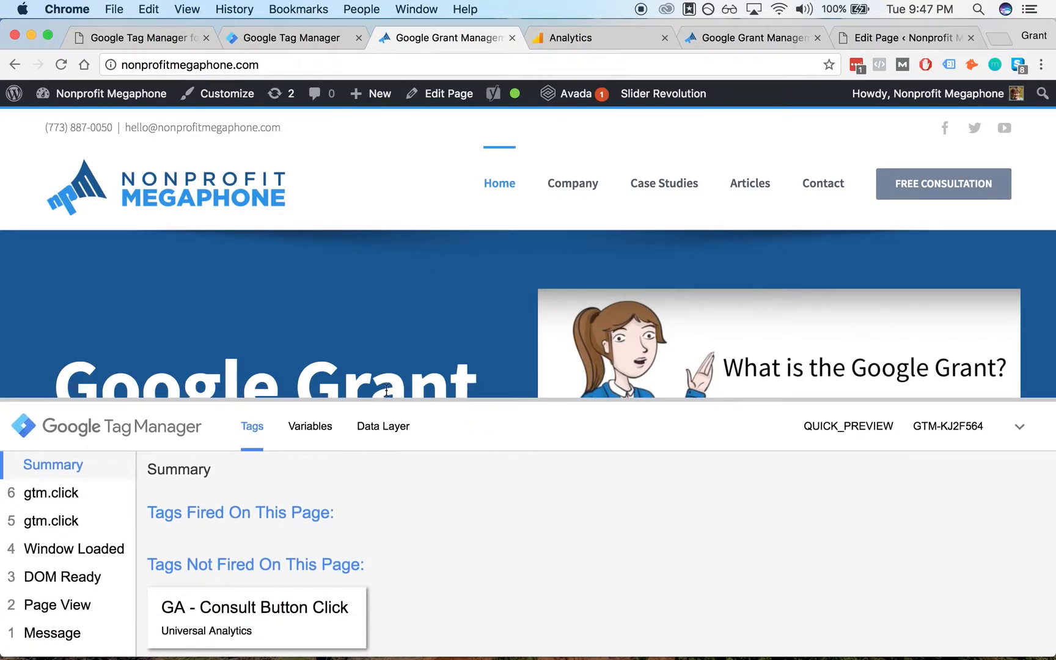
- Scroll to the Want to Learn More section, click Schedule a Free Consultation, and inspect the newest gtm.click event
{"action": "scroll", "coordinate": [325, 287], "scroll_direction": "down", "scroll_amount": 15}
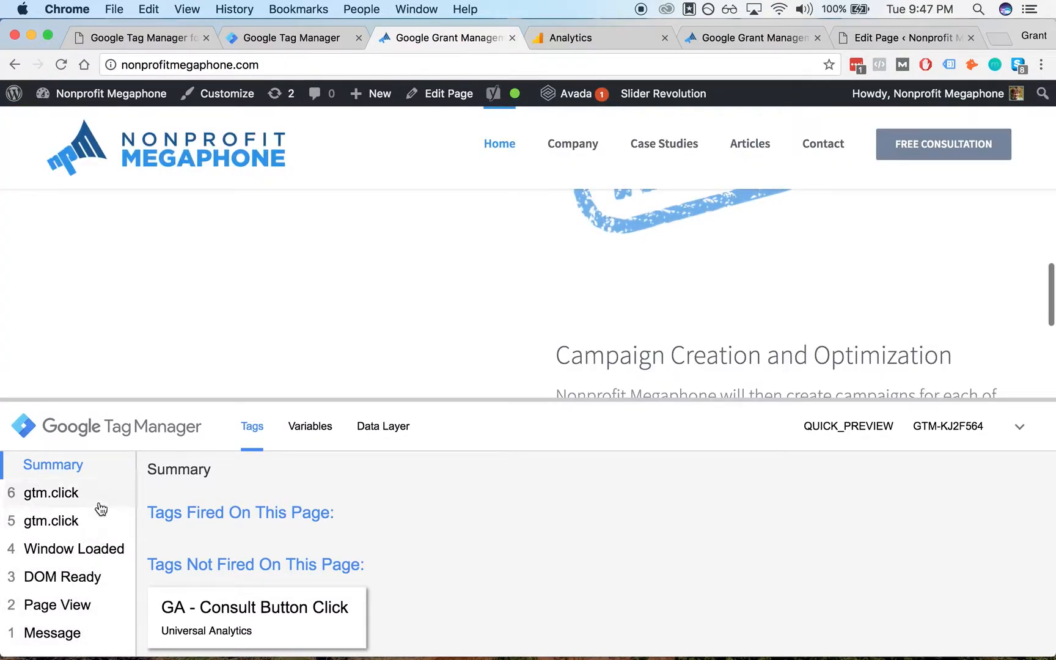
{"action": "left_click", "coordinate": [219, 248]}
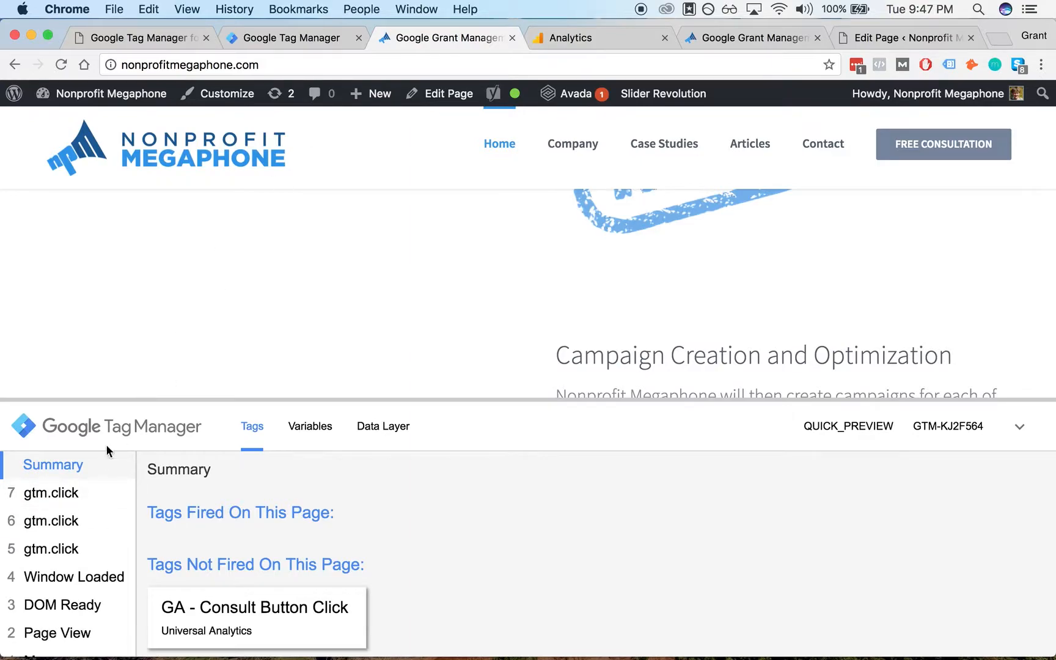
{"action": "scroll", "coordinate": [352, 248], "scroll_direction": "down", "scroll_amount": 15}
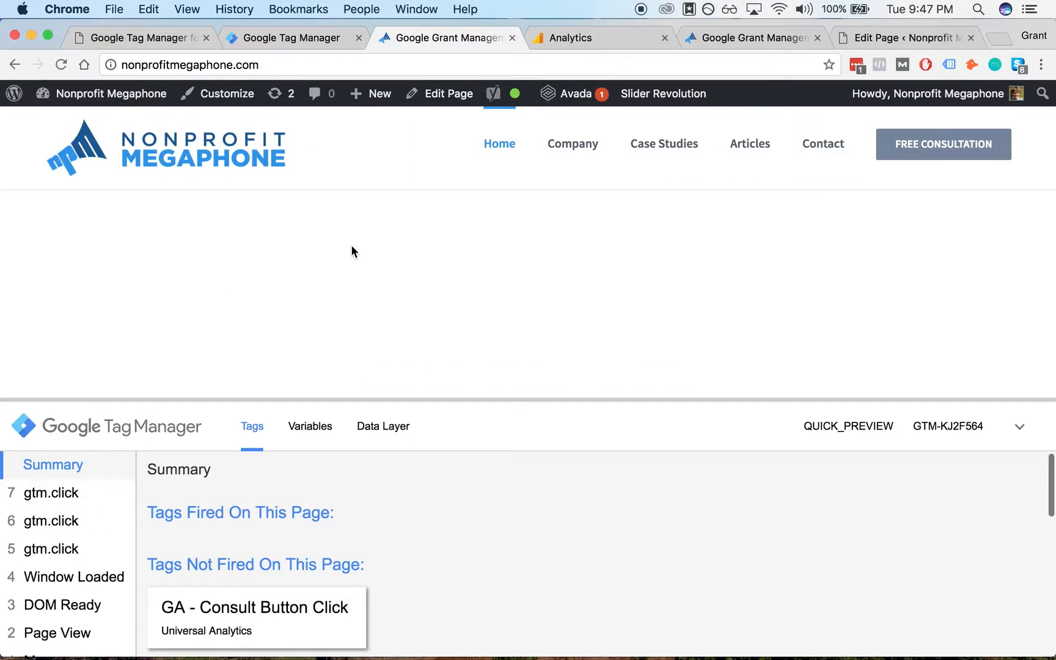
{"action": "scroll", "coordinate": [334, 299], "scroll_direction": "up", "scroll_amount": 3}
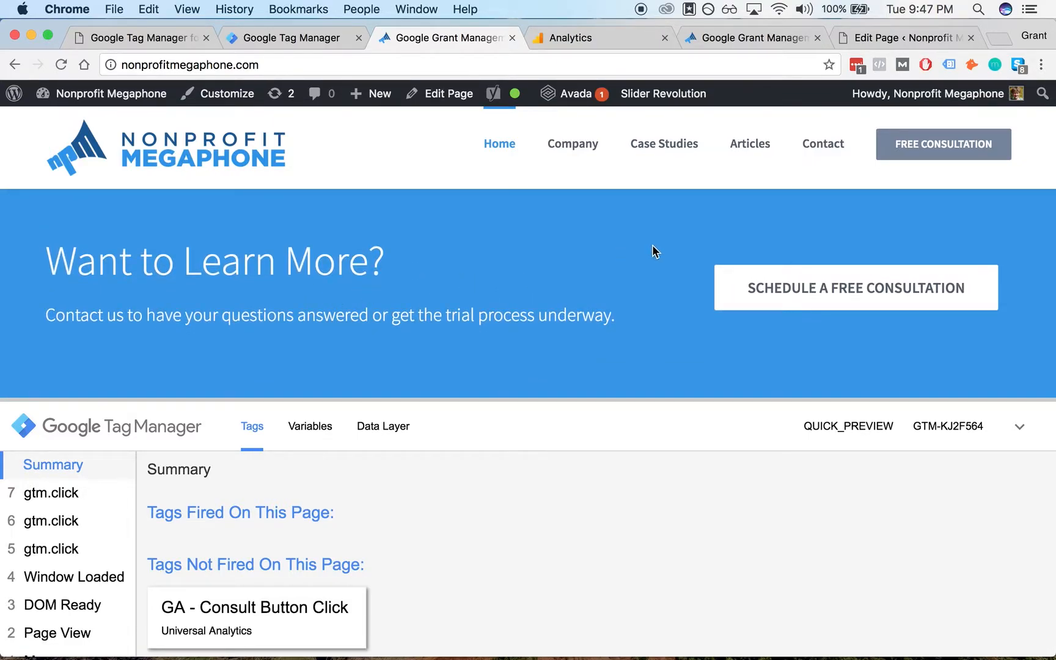
{"action": "left_click", "coordinate": [794, 298]}
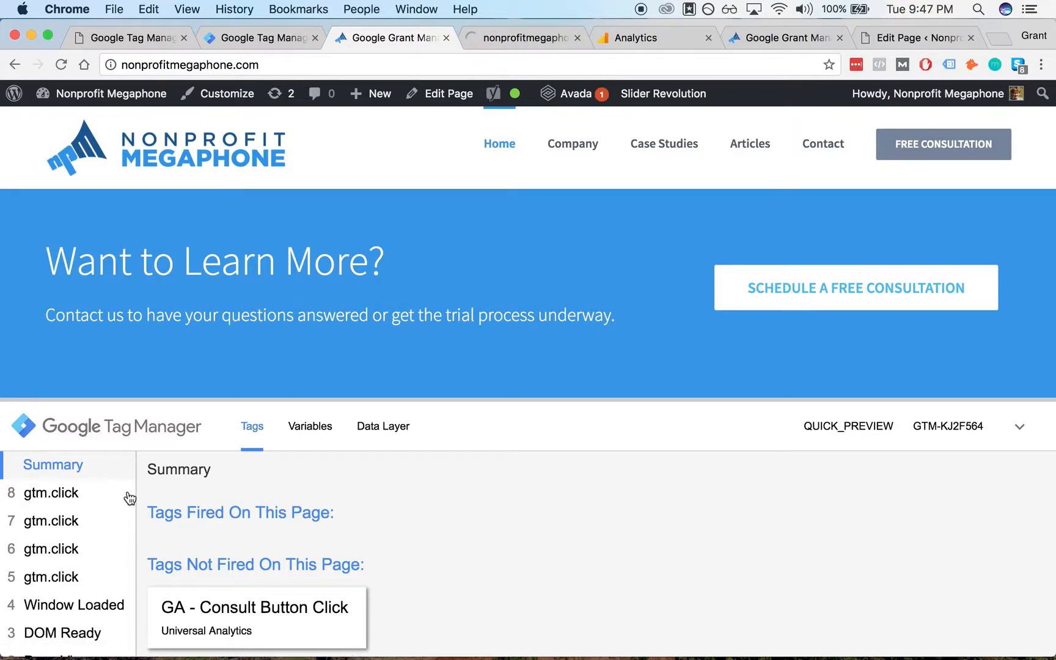
{"action": "left_click", "coordinate": [91, 496]}
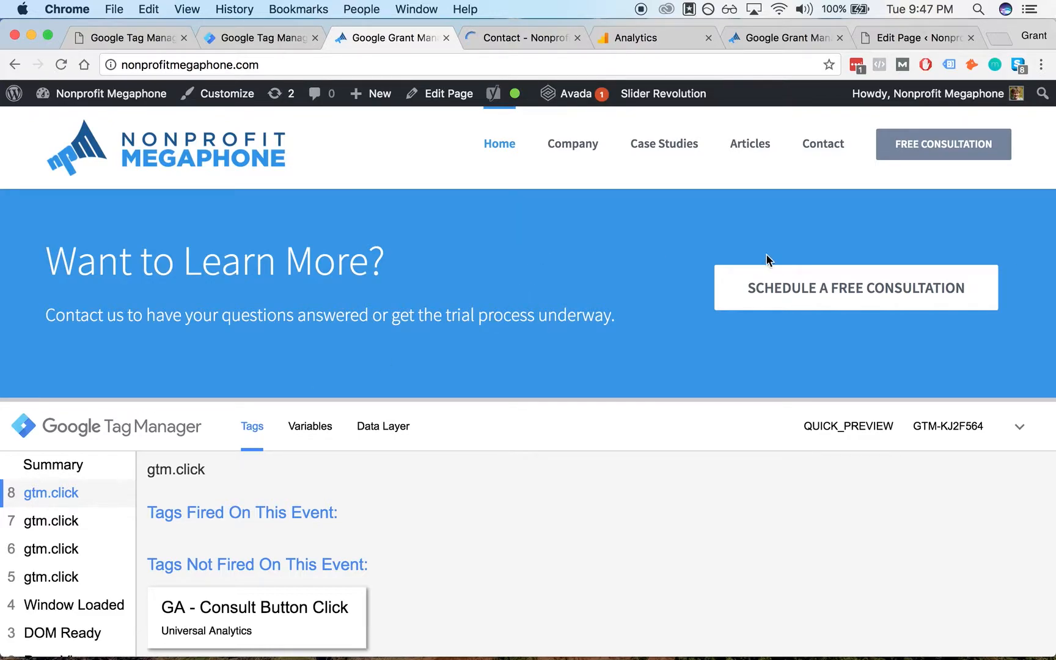
- Repeatedly click the Schedule a Free Consultation button and check each new gtm.click event for the GA - Consult Button Click tag
{"action": "left_click", "coordinate": [794, 289]}
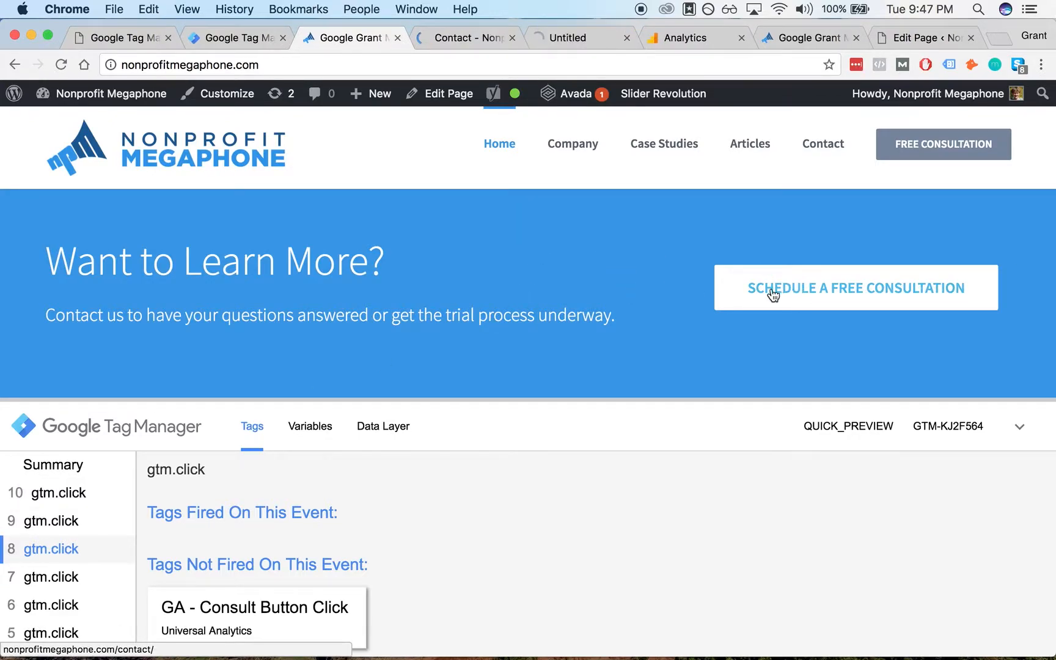
{"action": "left_click", "coordinate": [730, 295]}
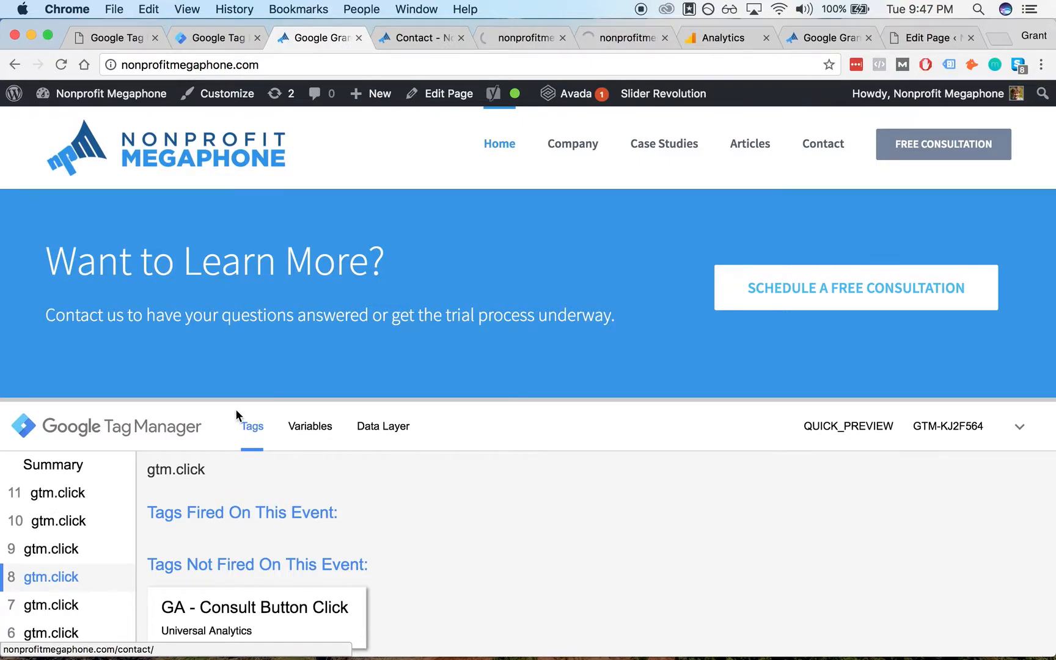
{"action": "left_click", "coordinate": [93, 492]}
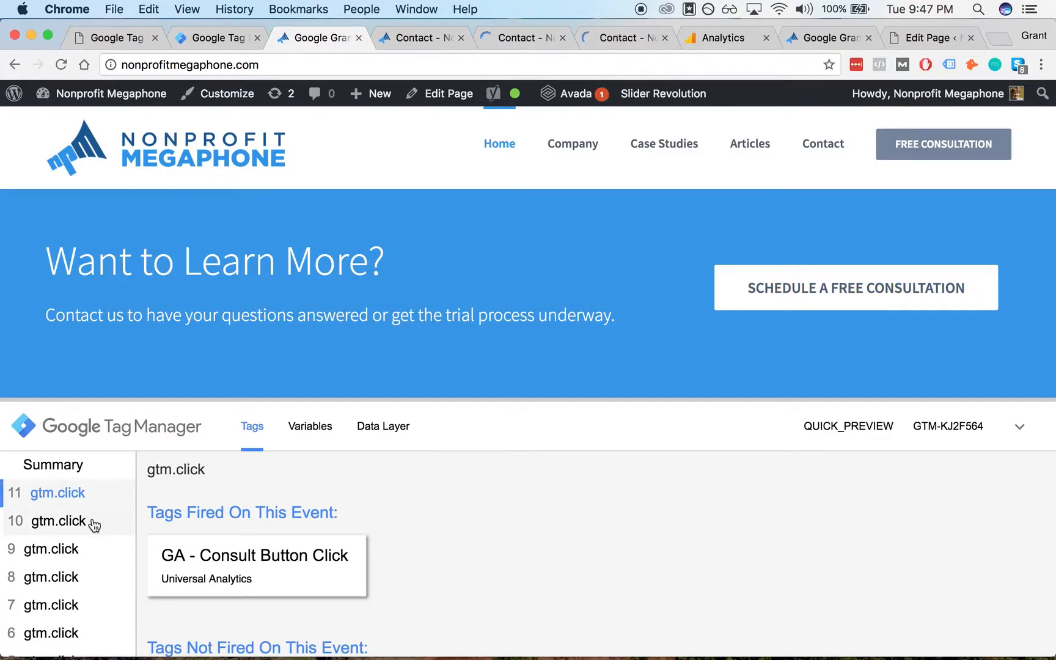
{"action": "left_click_drag", "start_coordinate": [492, 401], "coordinate": [486, 341]}
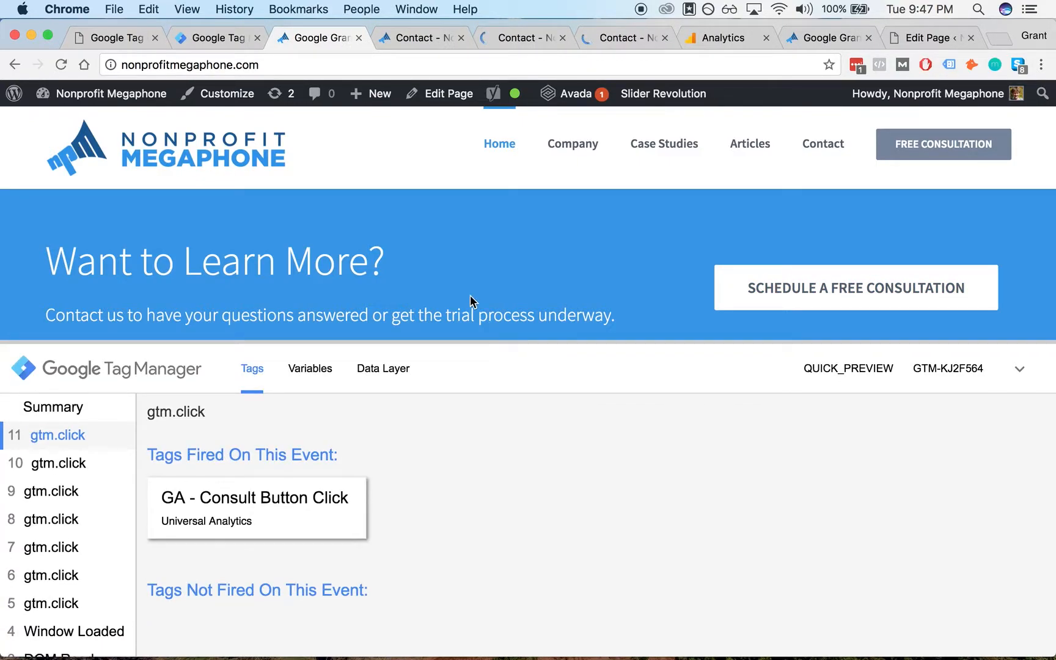
{"action": "scroll", "coordinate": [451, 280], "scroll_direction": "down", "scroll_amount": 3}
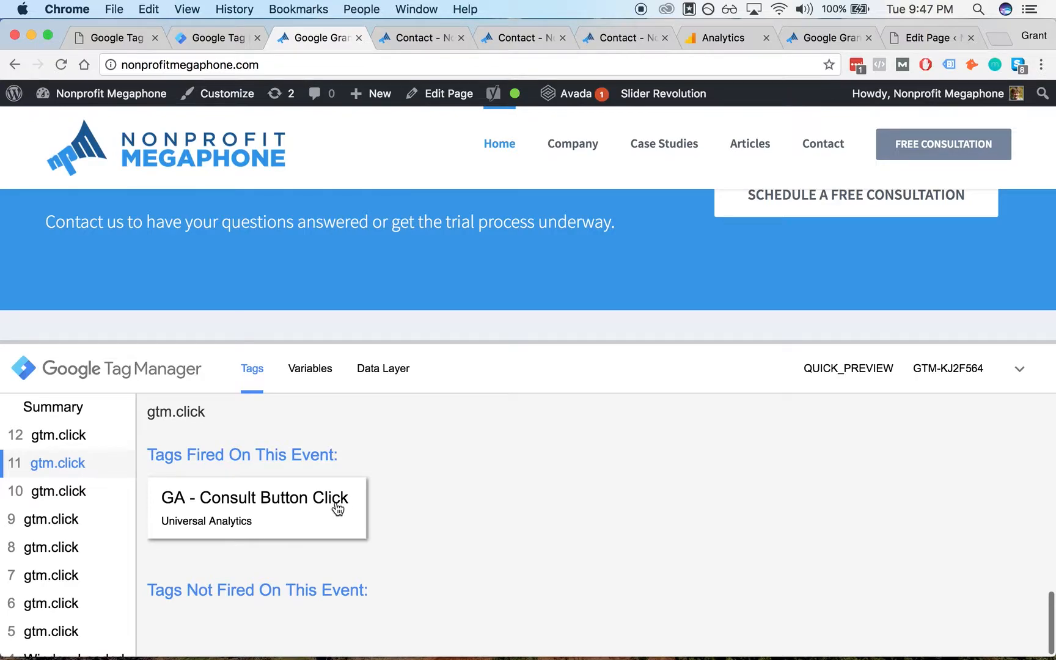
{"action": "left_click", "coordinate": [90, 435]}
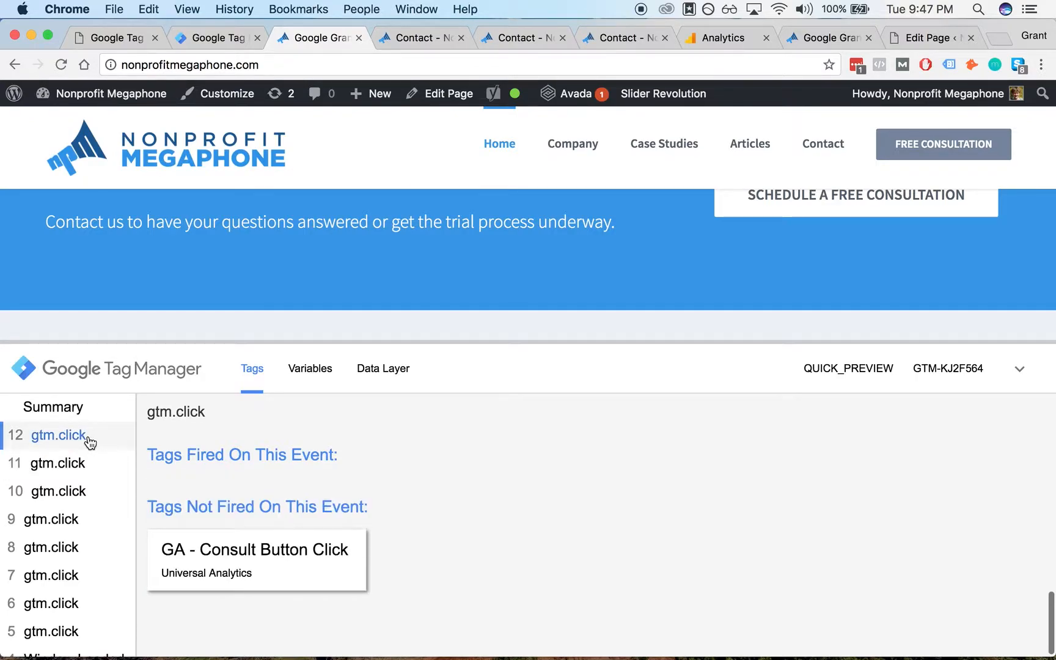
{"action": "scroll", "coordinate": [431, 335], "scroll_direction": "up", "scroll_amount": 1}
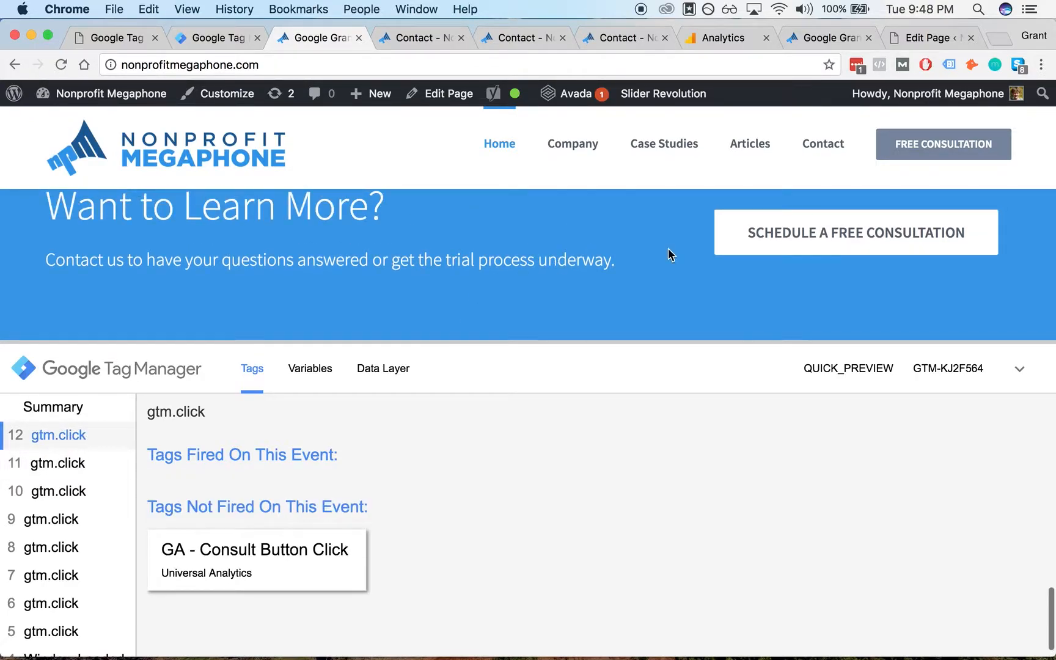
{"action": "left_click", "coordinate": [783, 239], "text": "super"}
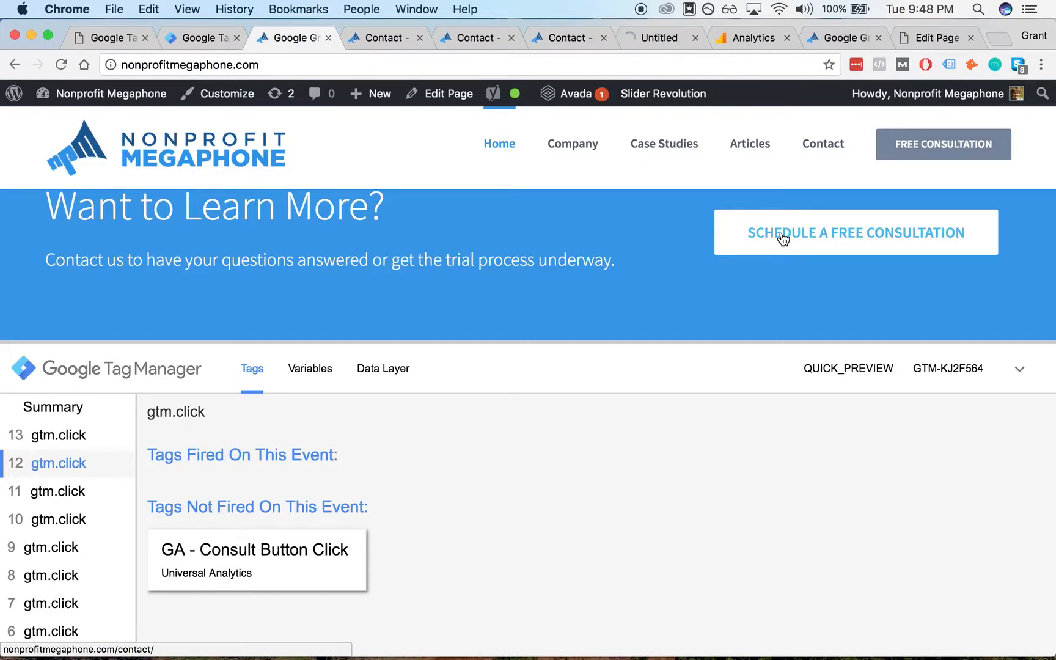
{"action": "left_click", "coordinate": [85, 435]}
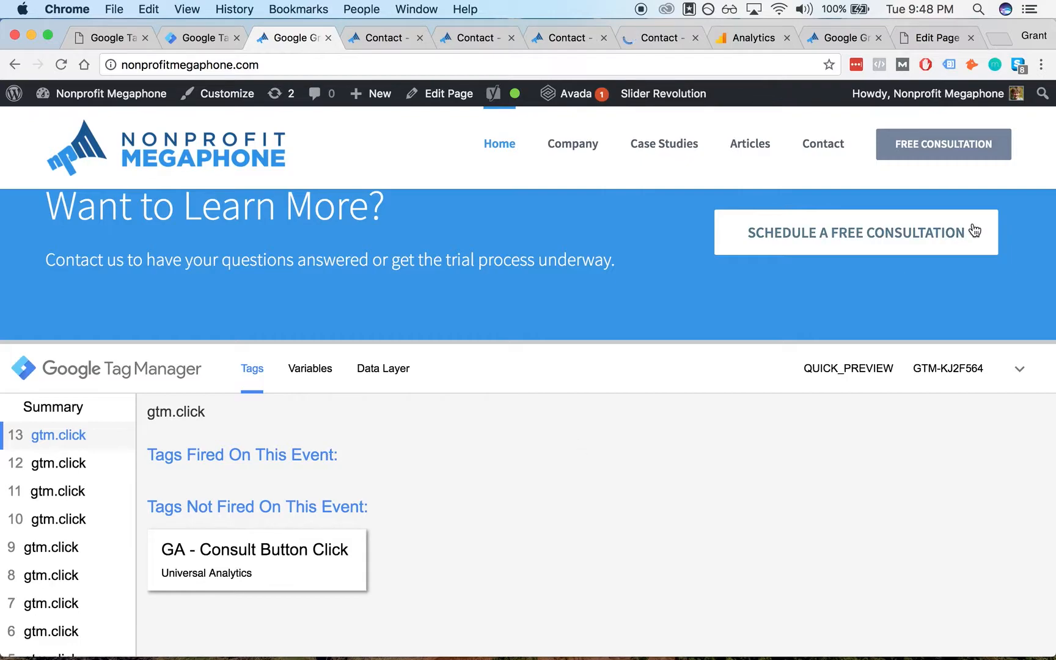
{"action": "left_click", "coordinate": [725, 240], "text": "super"}
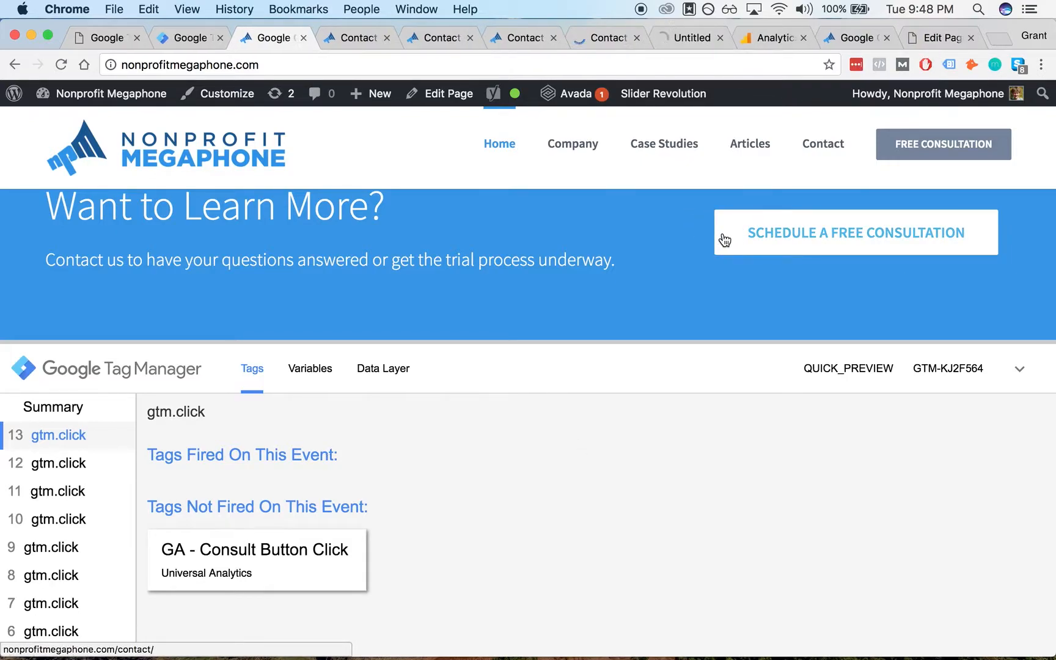
{"action": "left_click", "coordinate": [59, 435]}
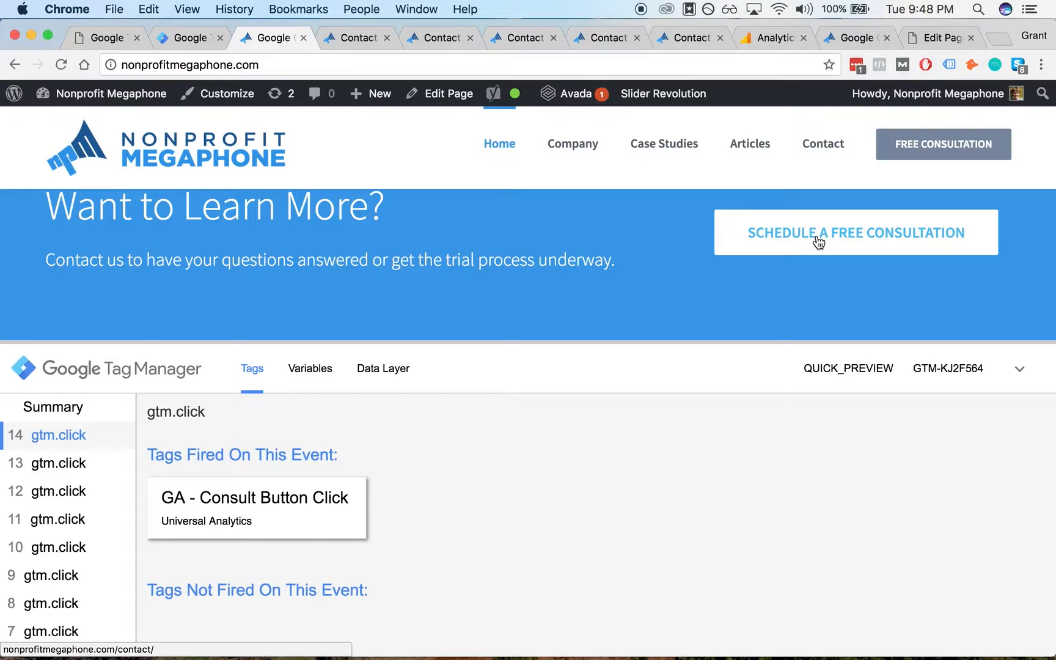
- Inspect the Schedule a Free Consultation button's HTML element in developer tools, then close the inspector
{"action": "scroll", "coordinate": [604, 244], "scroll_direction": "up", "scroll_amount": 1}
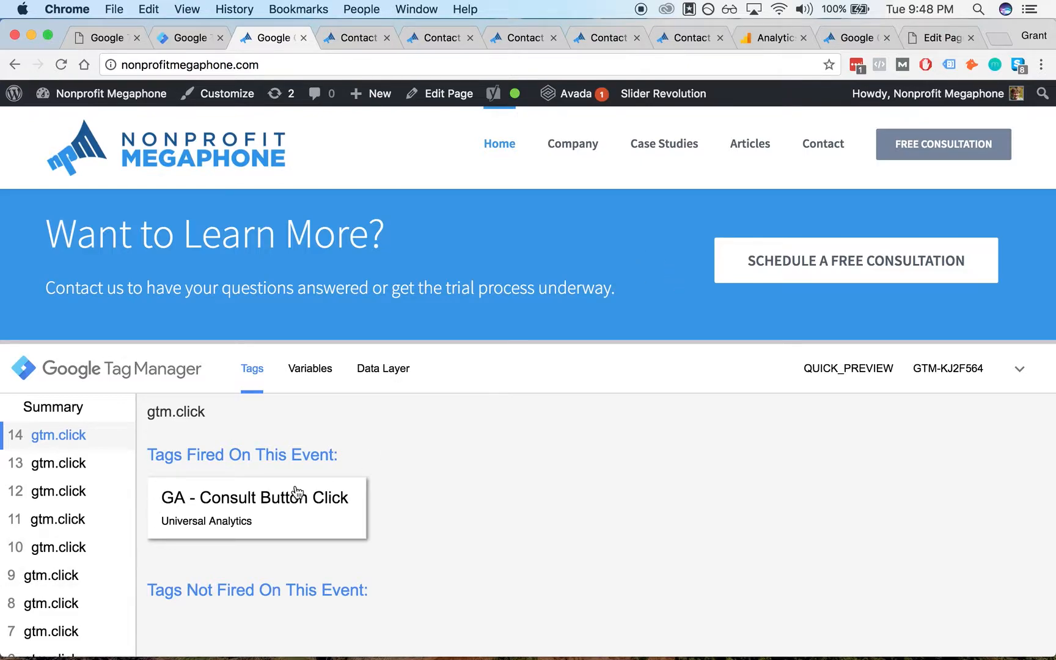
{"action": "right_click", "coordinate": [760, 269]}
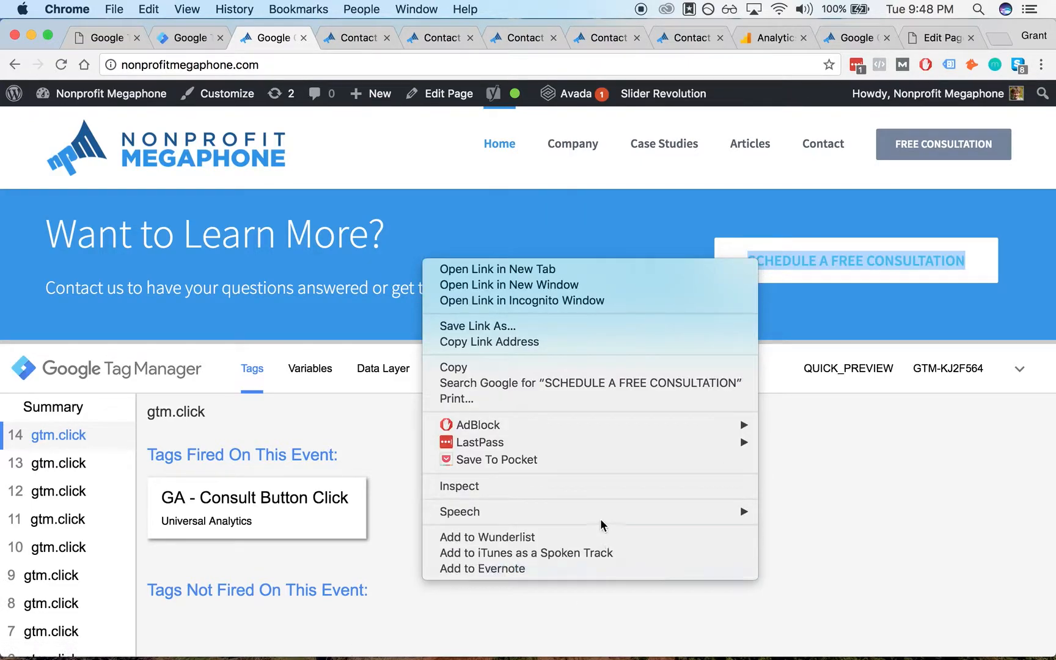
{"action": "mouse_move", "coordinate": [549, 507]}
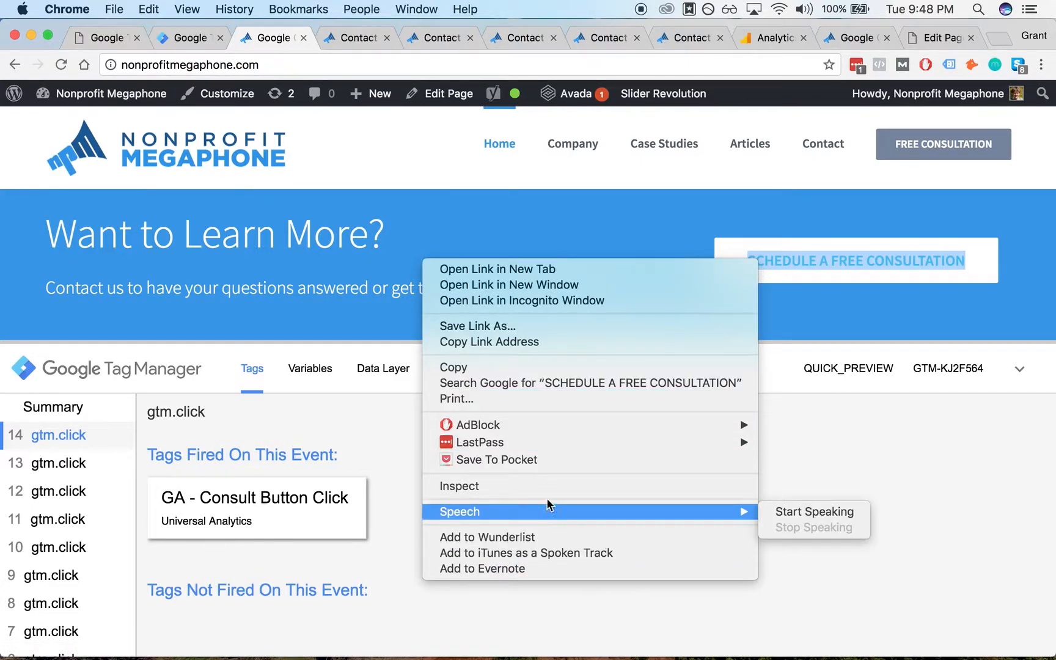
{"action": "left_click", "coordinate": [548, 486]}
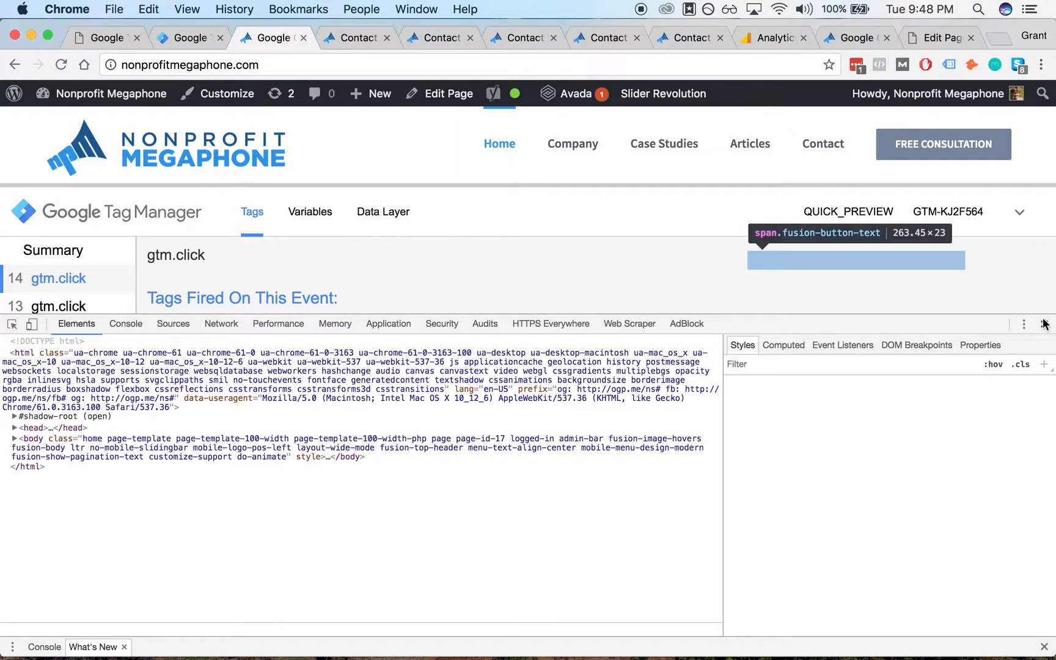
{"action": "left_click", "coordinate": [1019, 212]}
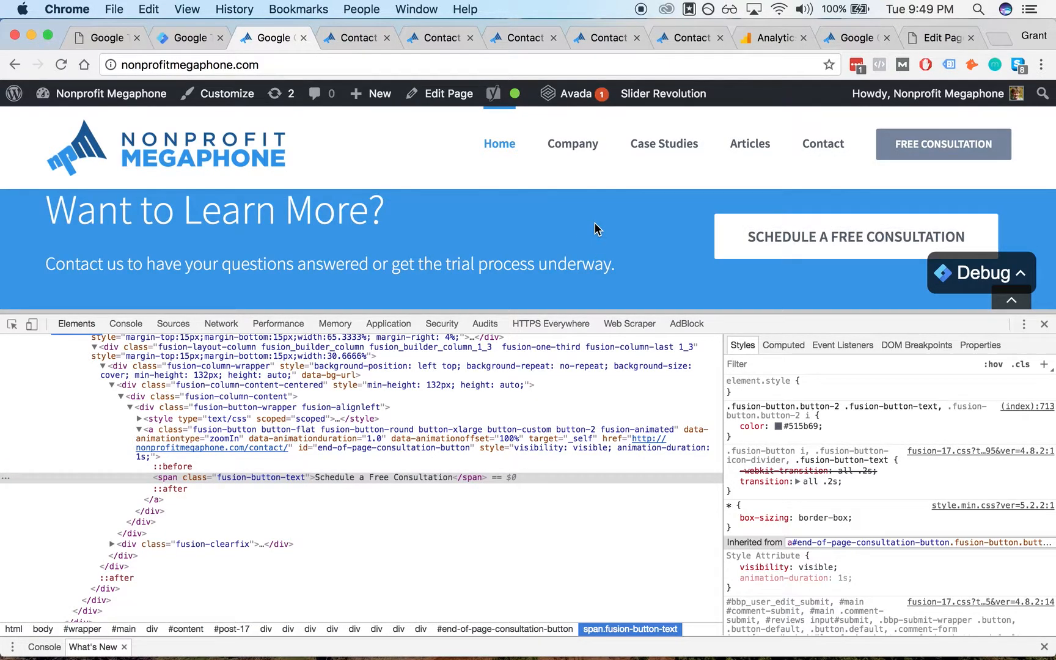
{"action": "key", "text": "super+alt+i"}
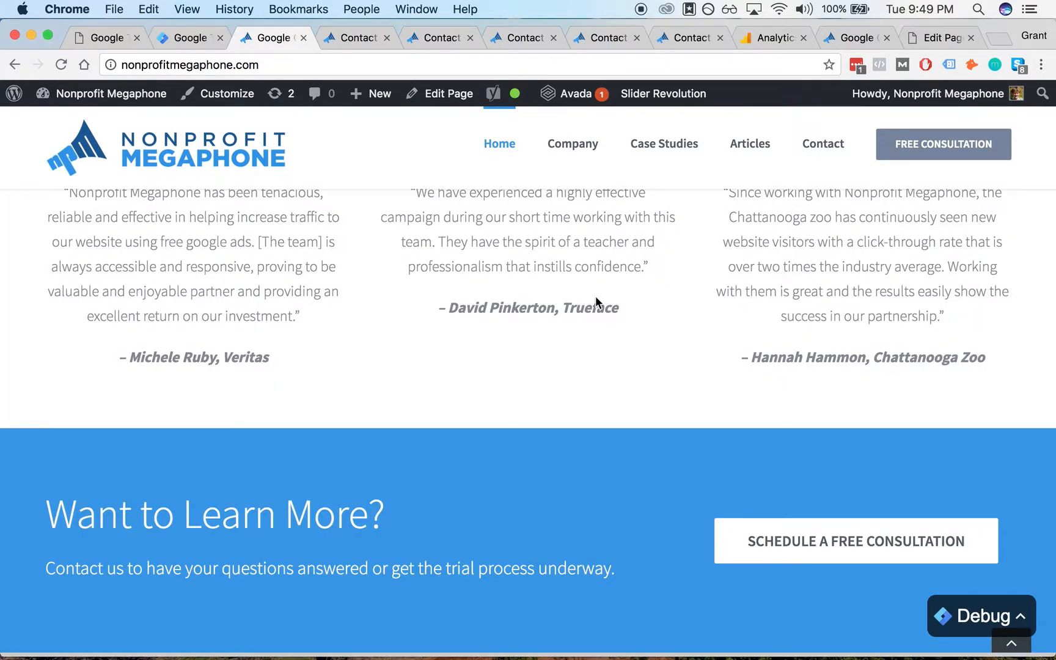
{"action": "scroll", "coordinate": [595, 297], "scroll_direction": "down", "scroll_amount": 5}
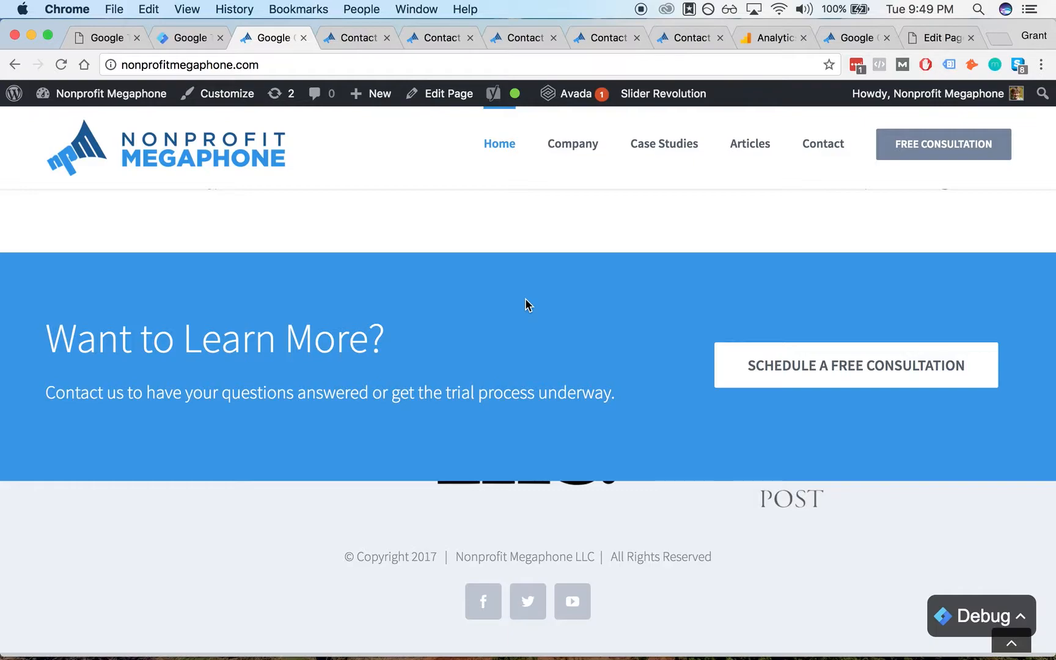
- Close the duplicate Contact tabs opened by the test button clicks
{"action": "scroll", "coordinate": [523, 282], "scroll_direction": "down", "scroll_amount": 1}
{"action": "scroll", "coordinate": [510, 277], "scroll_direction": "down", "scroll_amount": 1}
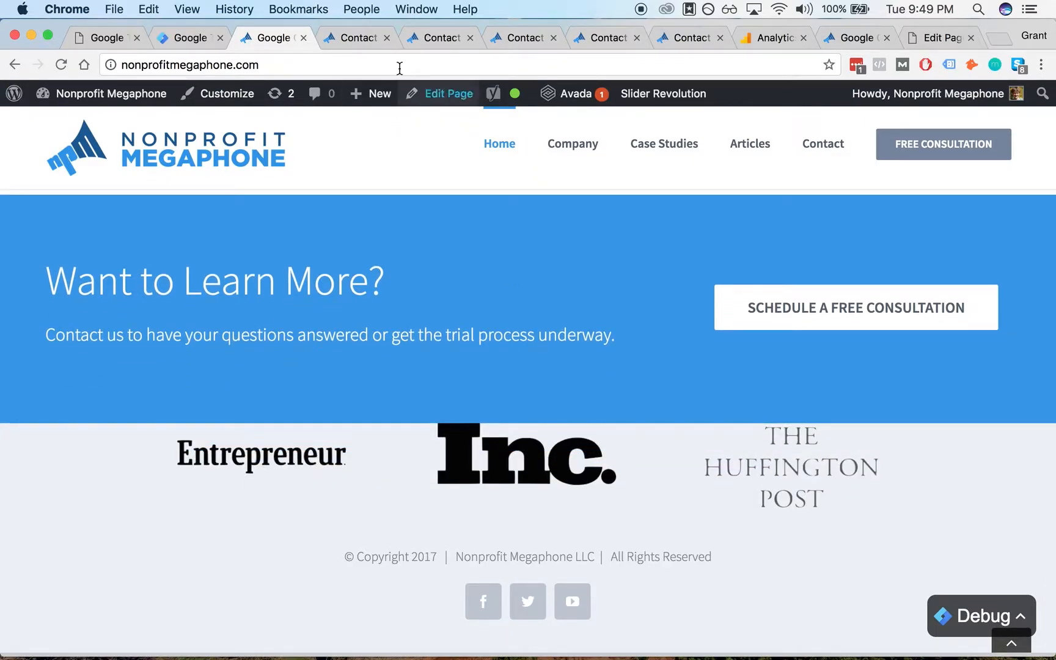
{"action": "left_click", "coordinate": [387, 38]}
{"action": "left_click", "coordinate": [388, 38]}
{"action": "left_click", "coordinate": [387, 38]}
{"action": "left_click", "coordinate": [387, 38]}
{"action": "left_click", "coordinate": [387, 38]}
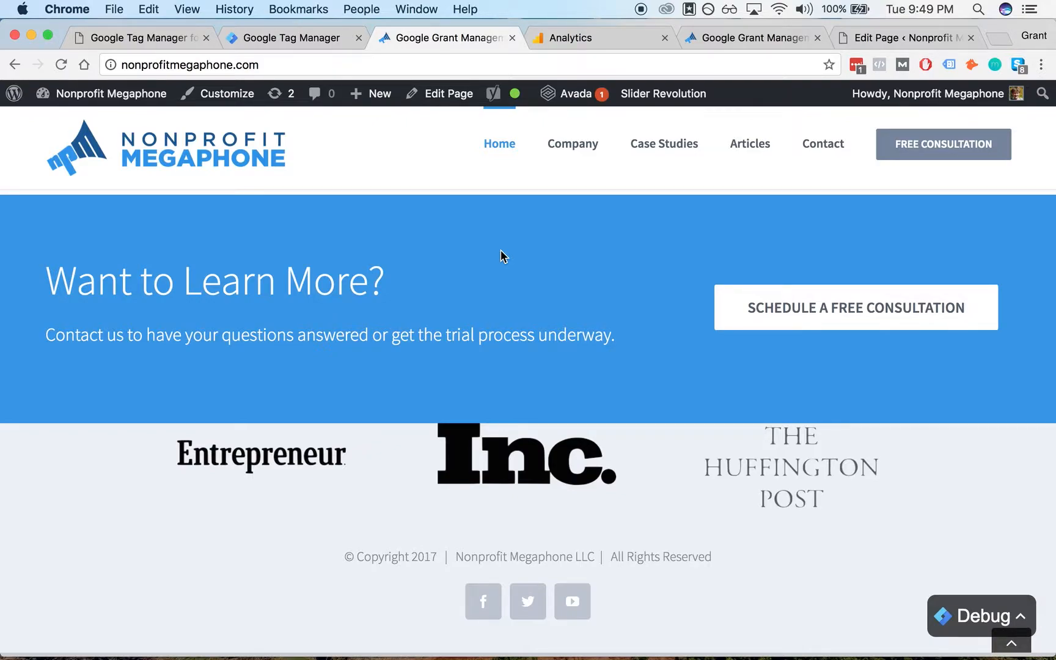
- Open the Analytics Conversions Goals Overview report and review its goal data
{"action": "left_click", "coordinate": [565, 38]}
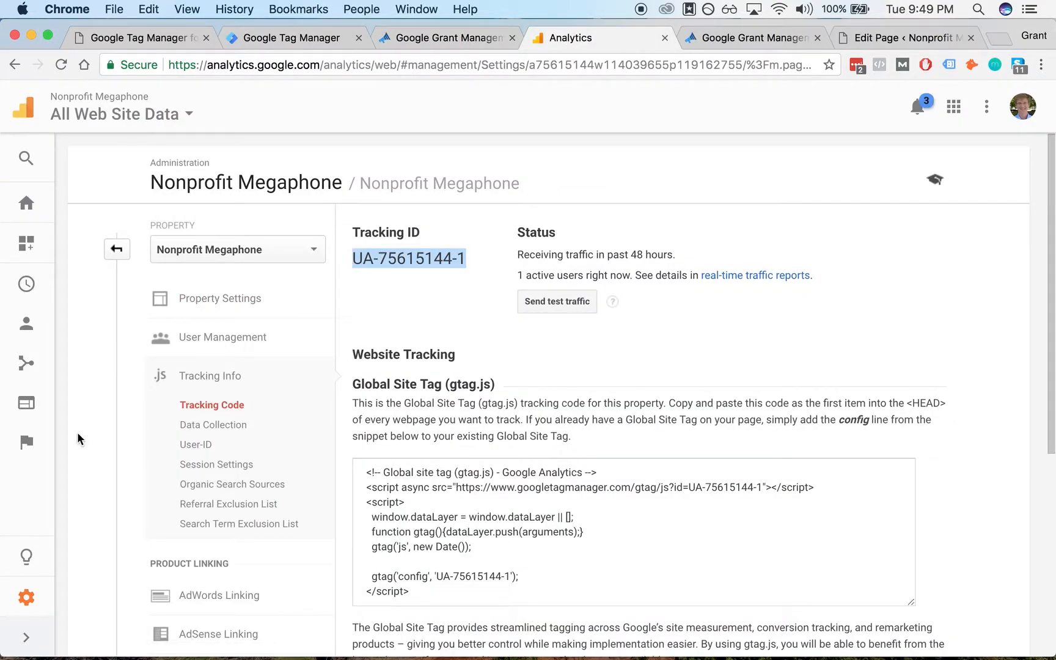
{"action": "left_click", "coordinate": [27, 600]}
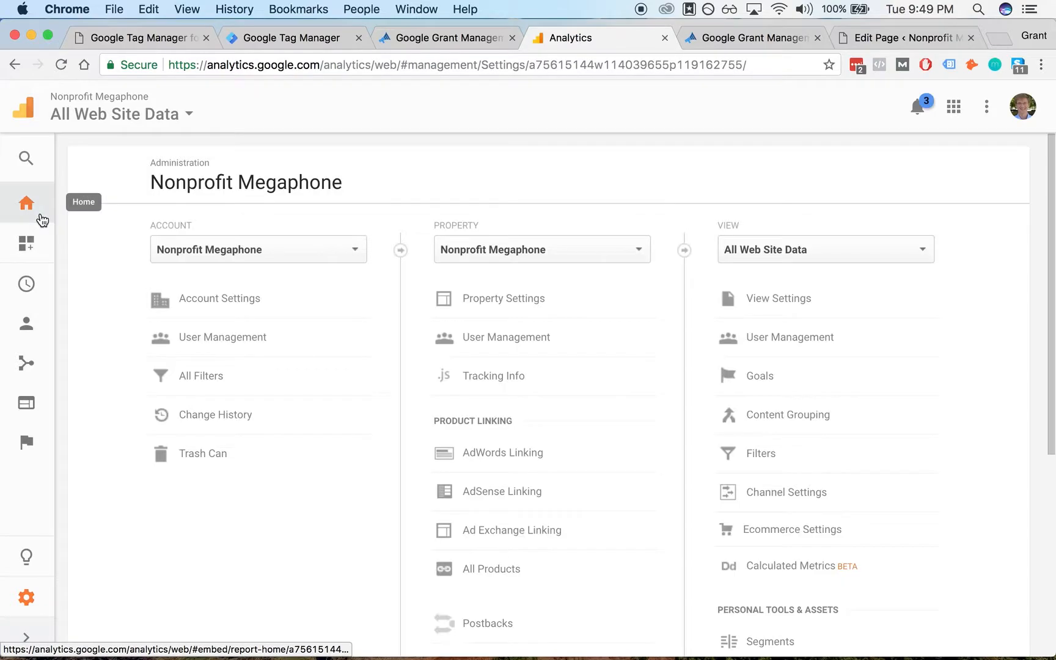
{"action": "left_click", "coordinate": [41, 216]}
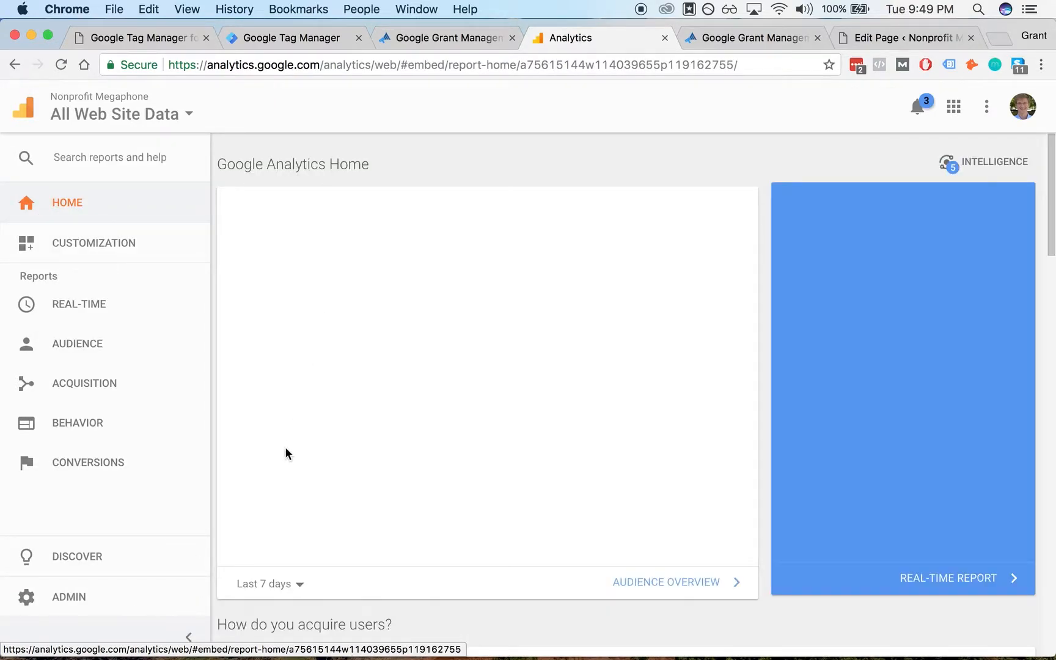
{"action": "left_click", "coordinate": [123, 476]}
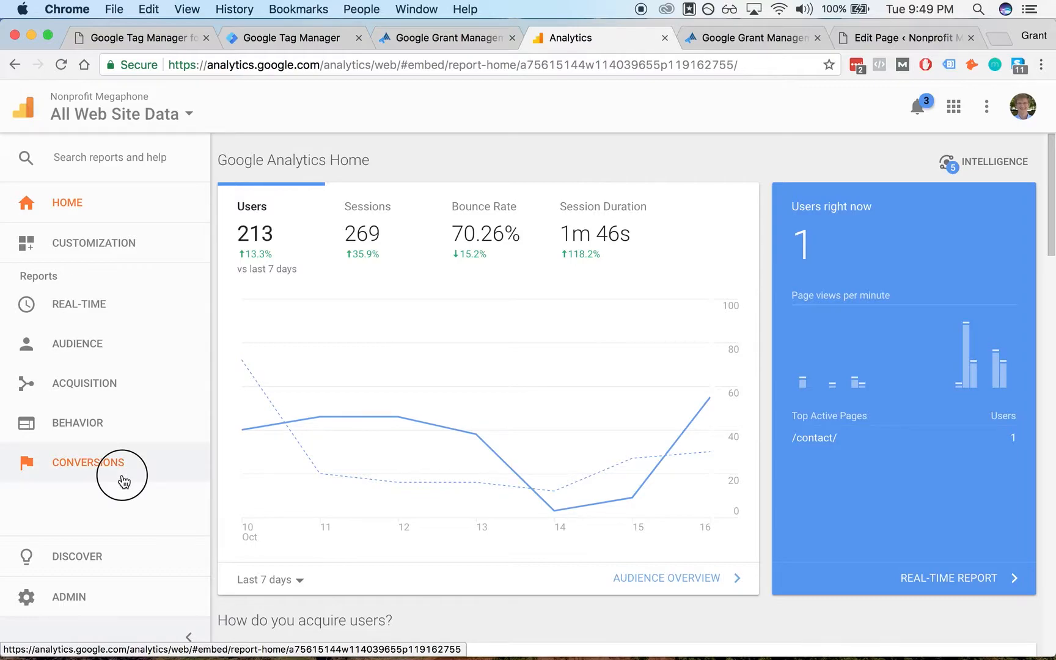
{"action": "left_click", "coordinate": [87, 502]}
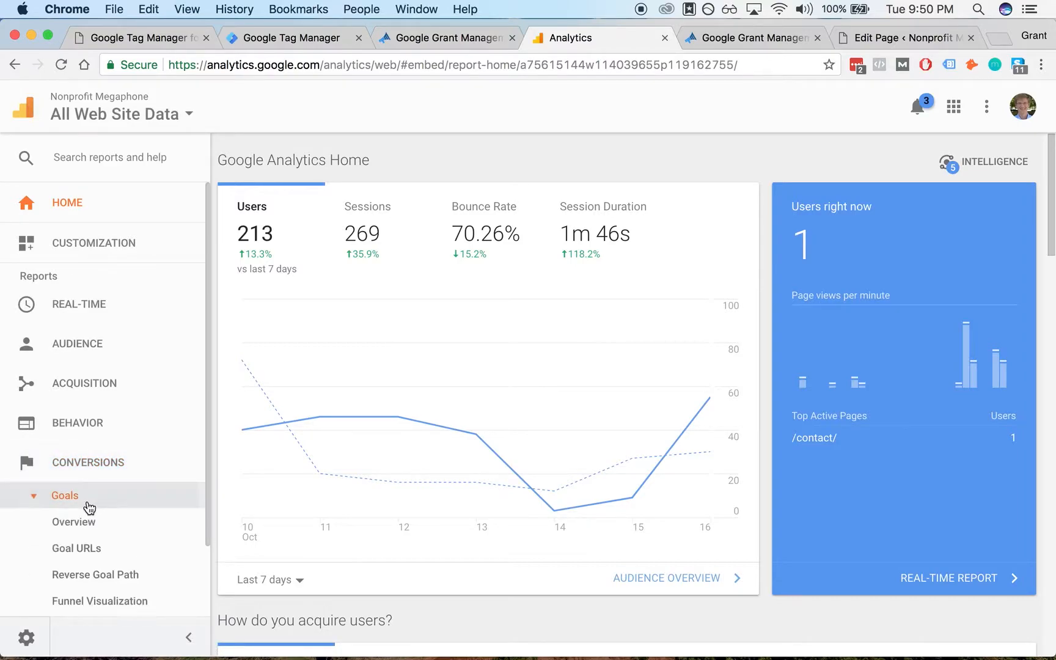
{"action": "left_click", "coordinate": [86, 523]}
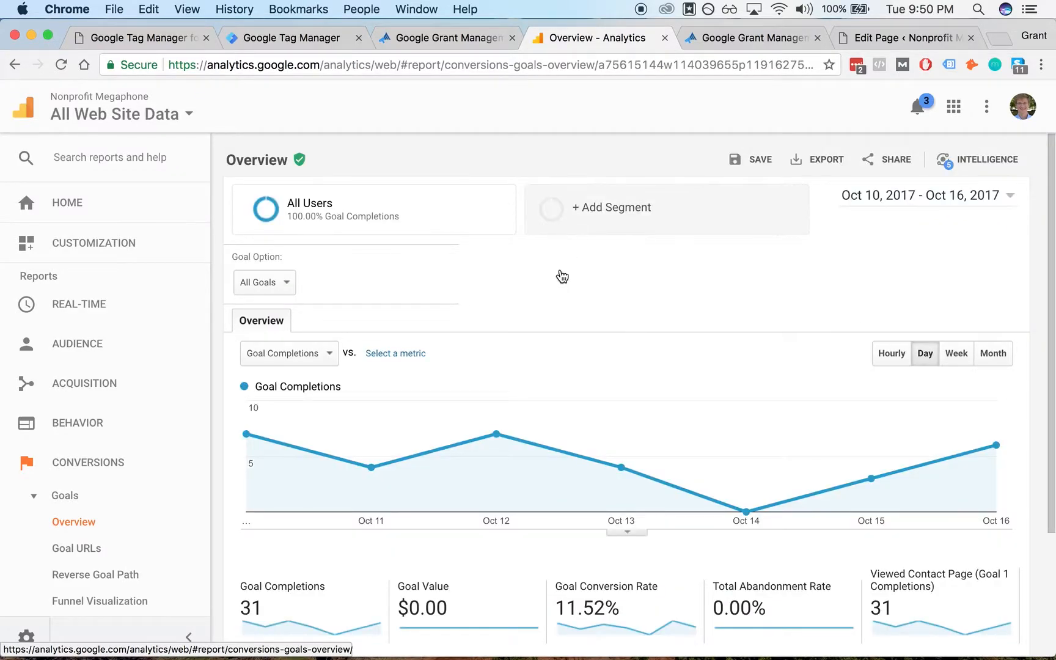
{"action": "scroll", "coordinate": [558, 276], "scroll_direction": "down", "scroll_amount": 2}
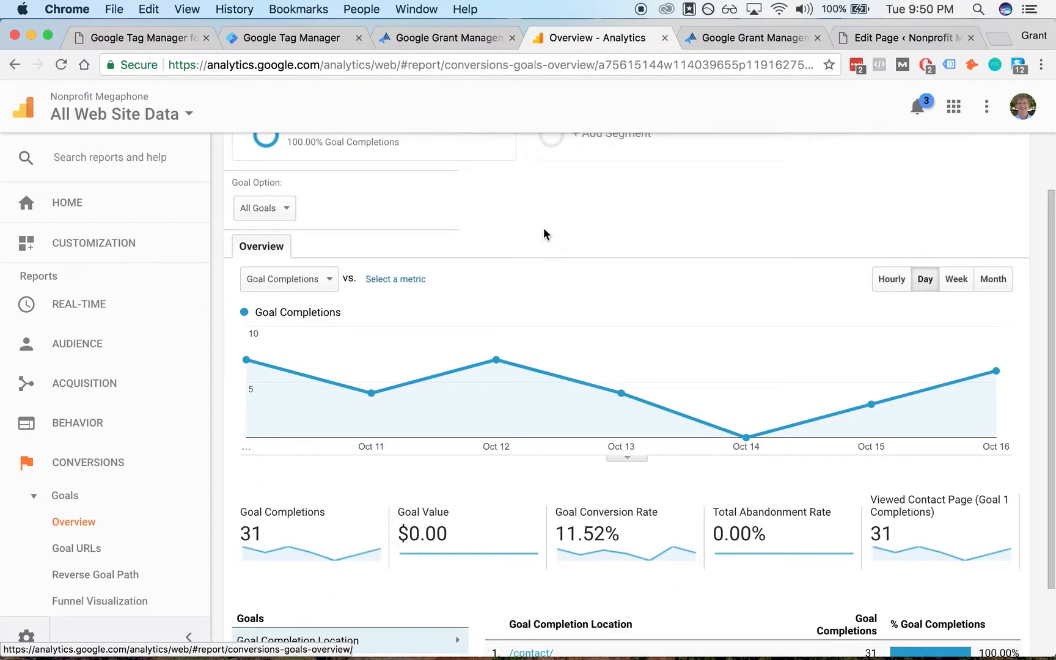
{"action": "scroll", "coordinate": [513, 221], "scroll_direction": "down", "scroll_amount": 3}
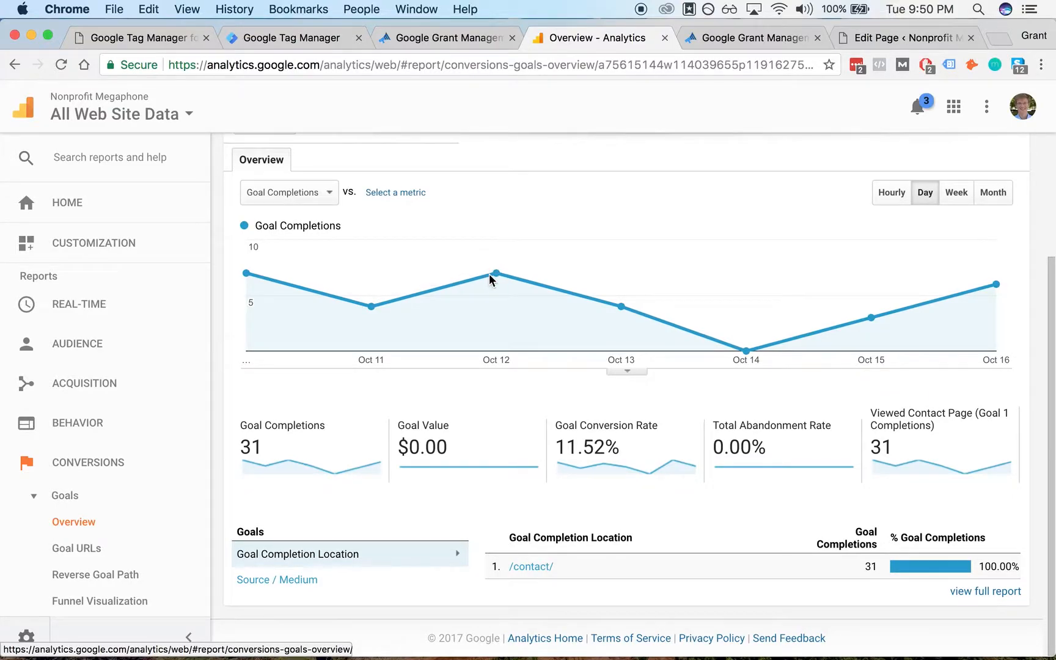
{"action": "scroll", "coordinate": [532, 202], "scroll_direction": "up", "scroll_amount": 5}
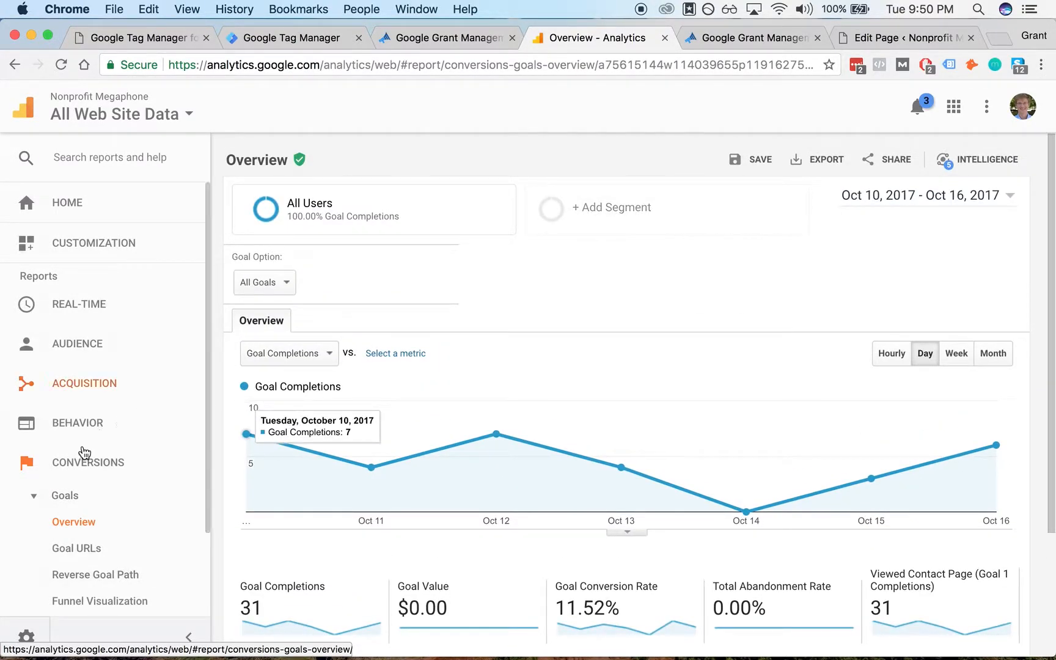
{"action": "scroll", "coordinate": [86, 451], "scroll_direction": "down", "scroll_amount": 3}
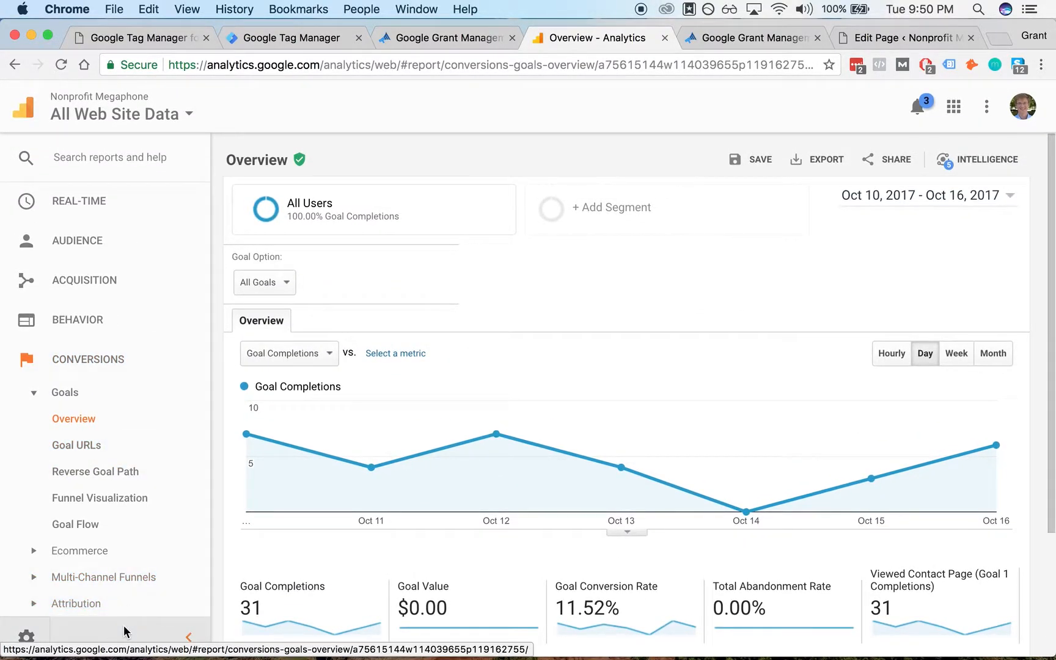
- Open the view's Goals in Admin and start a new goal using the Custom setup
{"action": "left_click", "coordinate": [124, 632]}
{"action": "mouse_move", "coordinate": [58, 615]}
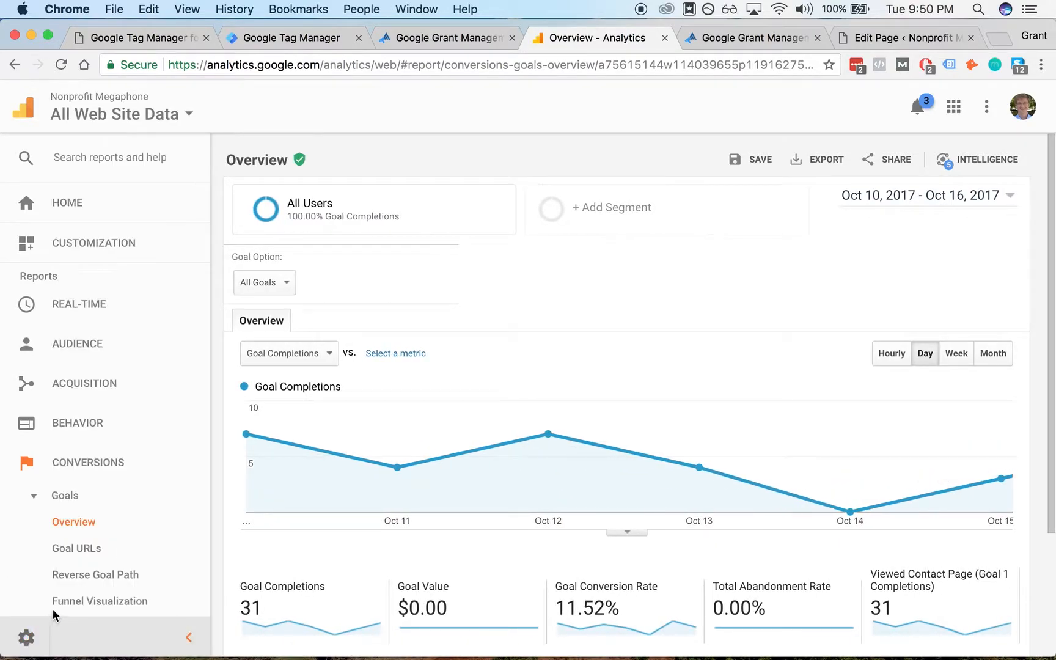
{"action": "left_click", "coordinate": [26, 636]}
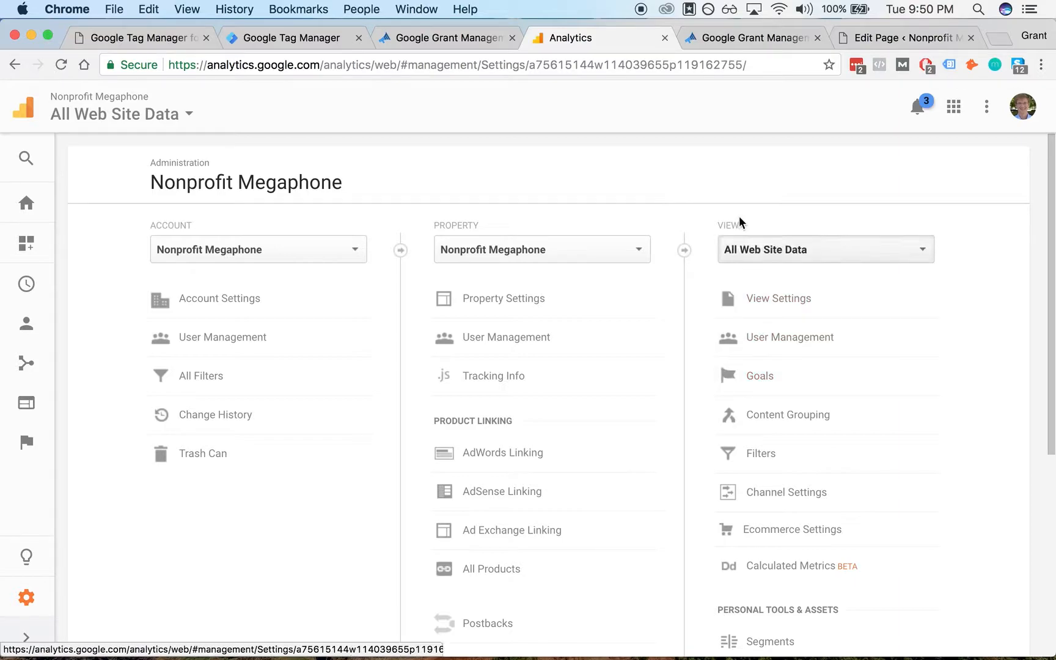
{"action": "left_click", "coordinate": [754, 390]}
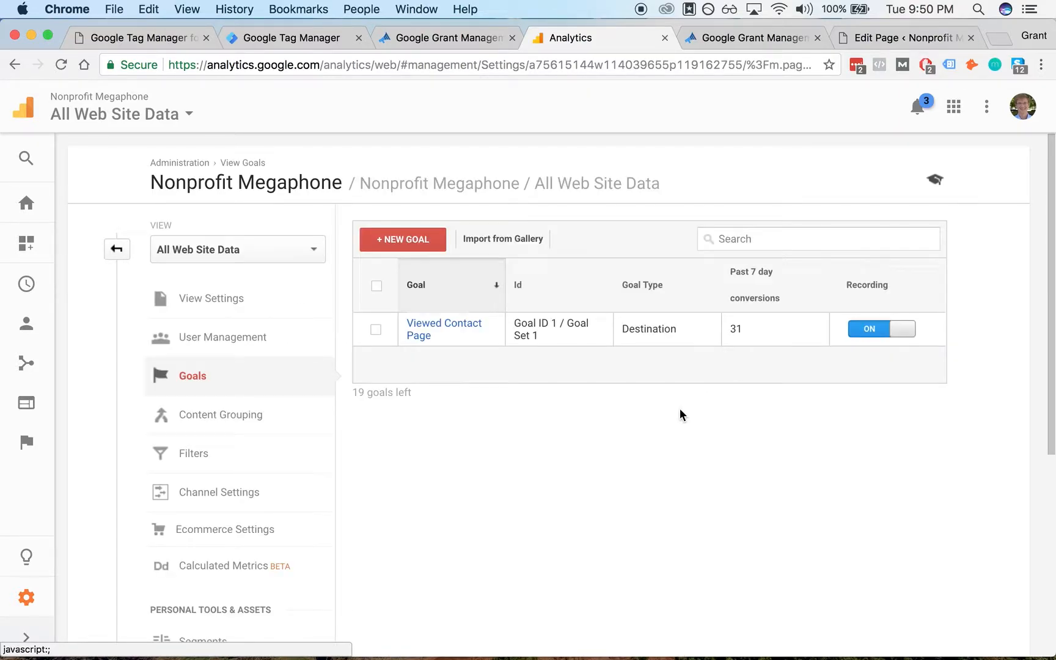
{"action": "left_click", "coordinate": [417, 239]}
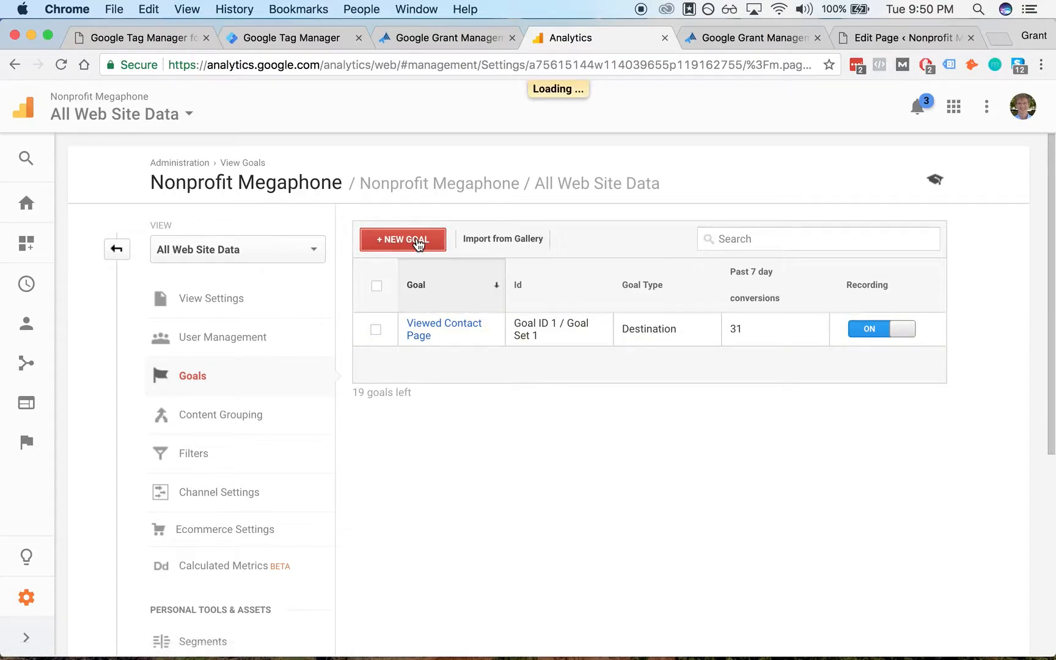
{"action": "scroll", "coordinate": [402, 322], "scroll_direction": "down", "scroll_amount": 5}
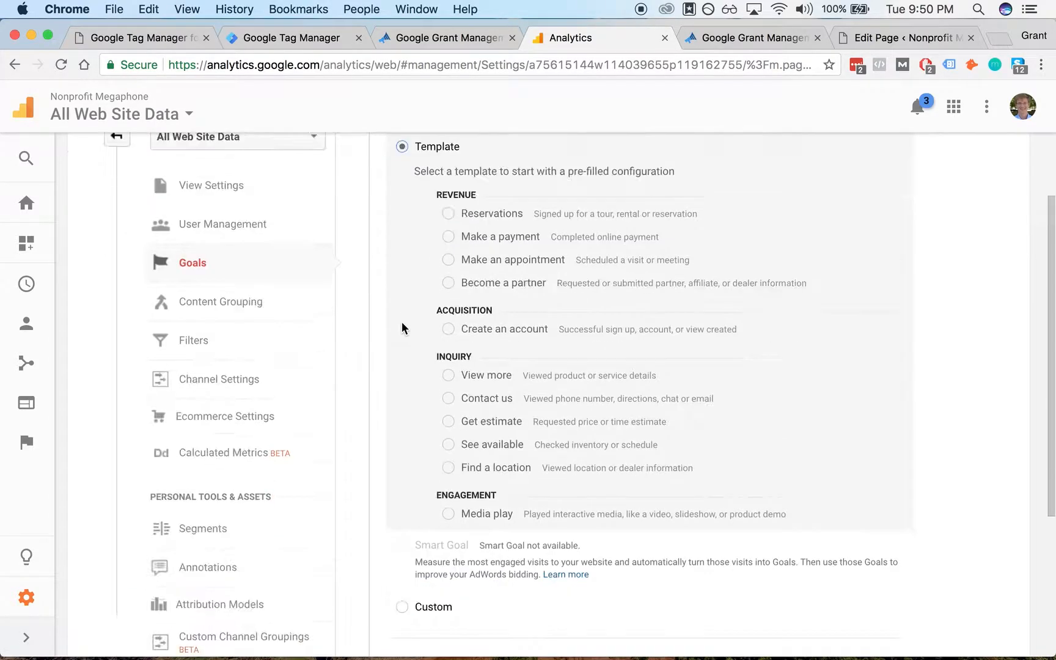
{"action": "left_click", "coordinate": [419, 528]}
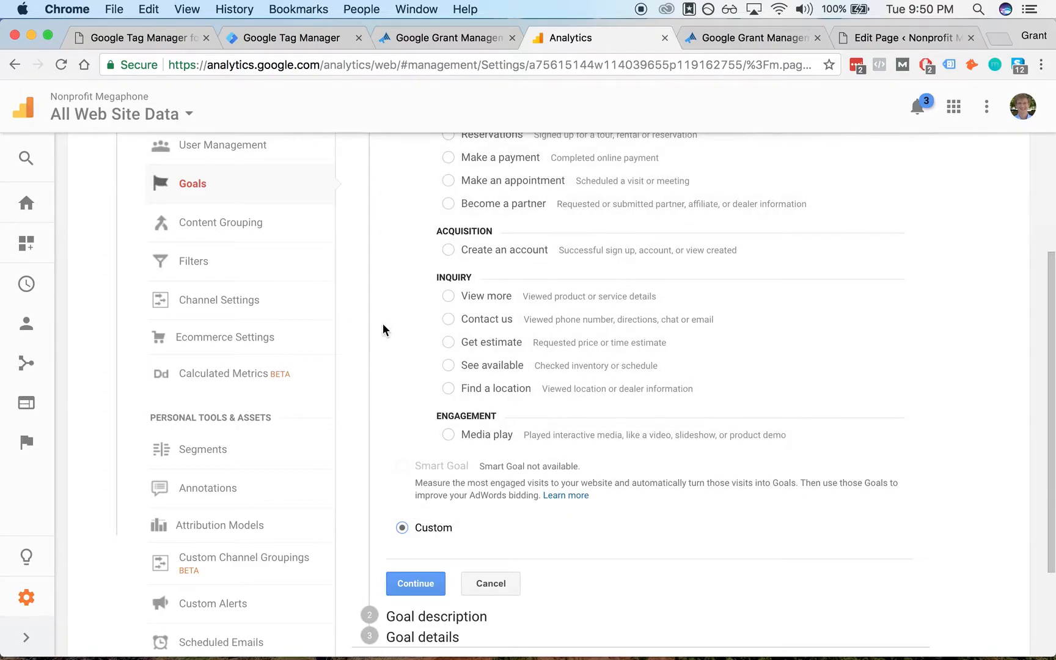
{"action": "scroll", "coordinate": [362, 295], "scroll_direction": "down", "scroll_amount": 3}
{"action": "left_click", "coordinate": [415, 446]}
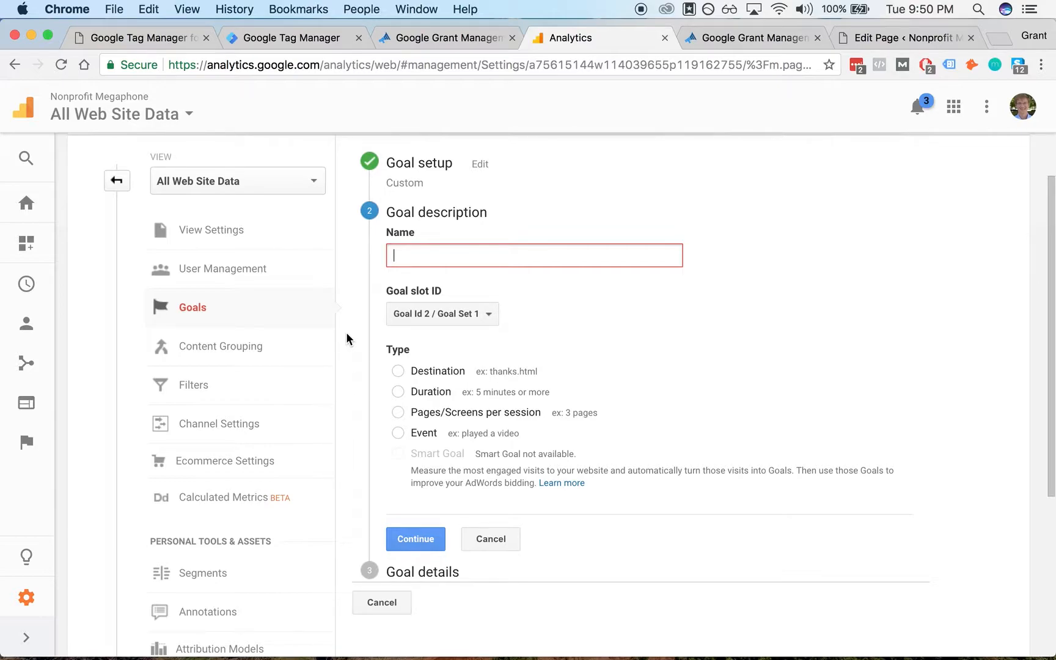
- Name the goal Schedule Button Bottom of Homepage, choose the Event type and continue
{"action": "type", "text": "Sch"}
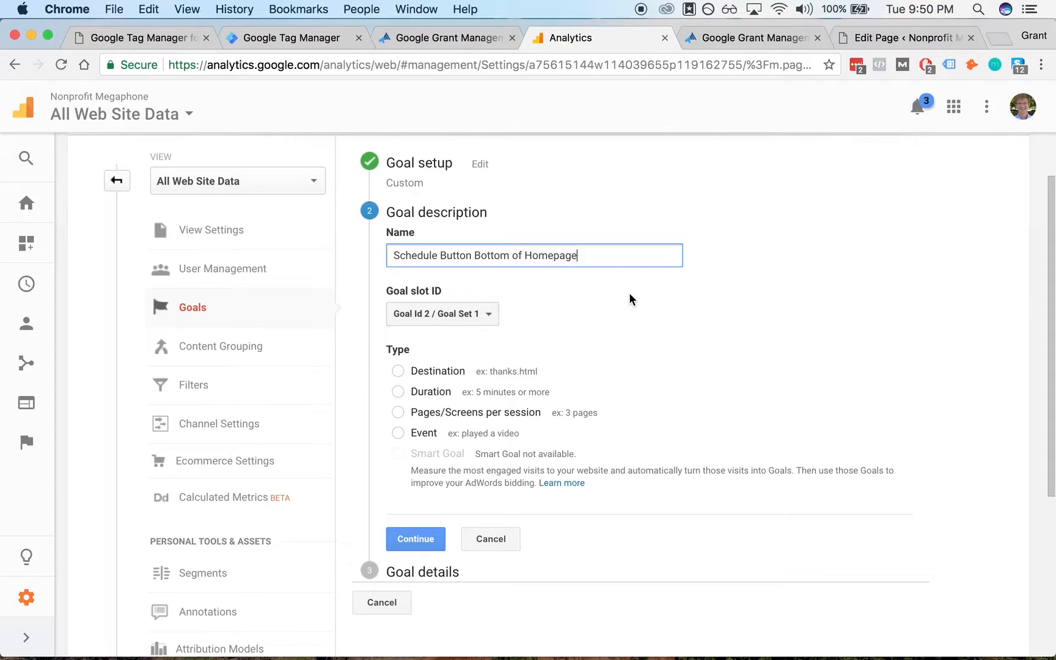
{"action": "scroll", "coordinate": [630, 299], "scroll_direction": "down", "scroll_amount": 2}
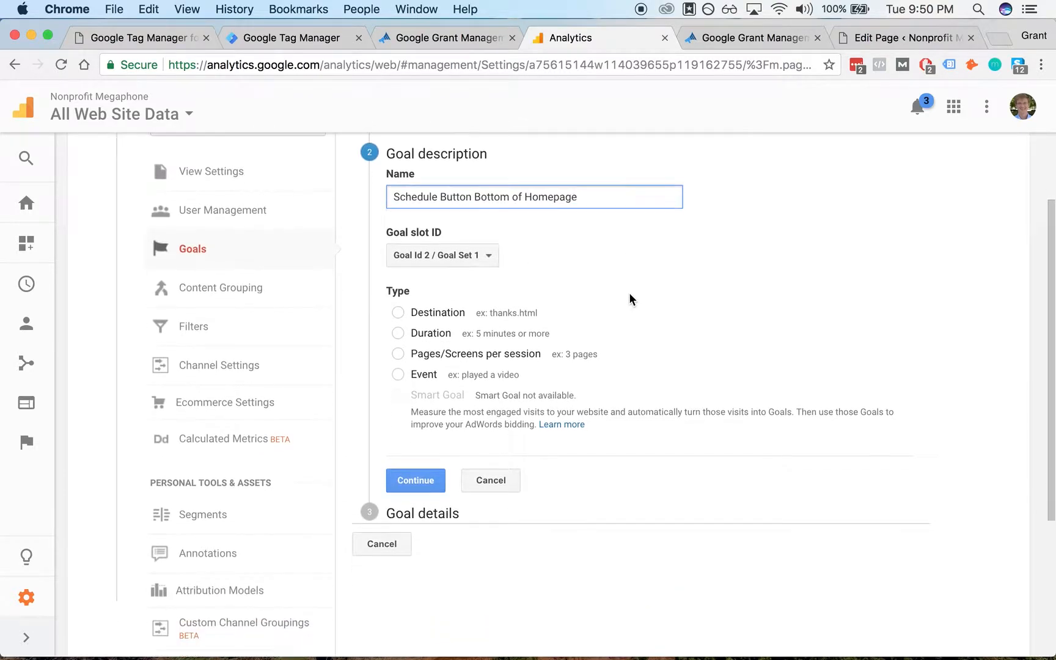
{"action": "left_click", "coordinate": [399, 366]}
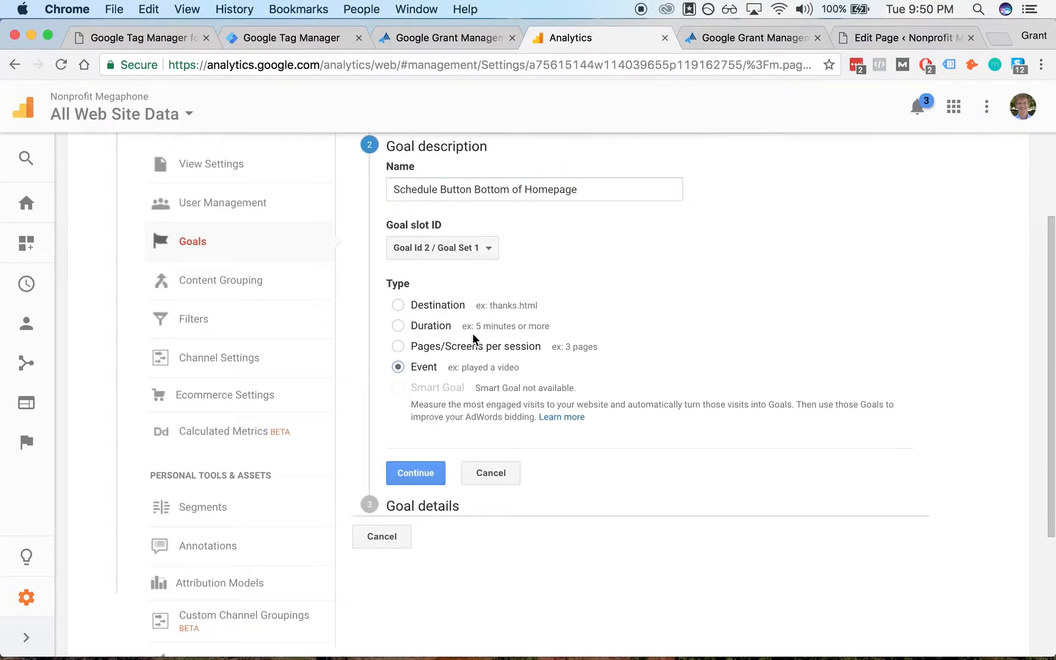
{"action": "left_click", "coordinate": [394, 478]}
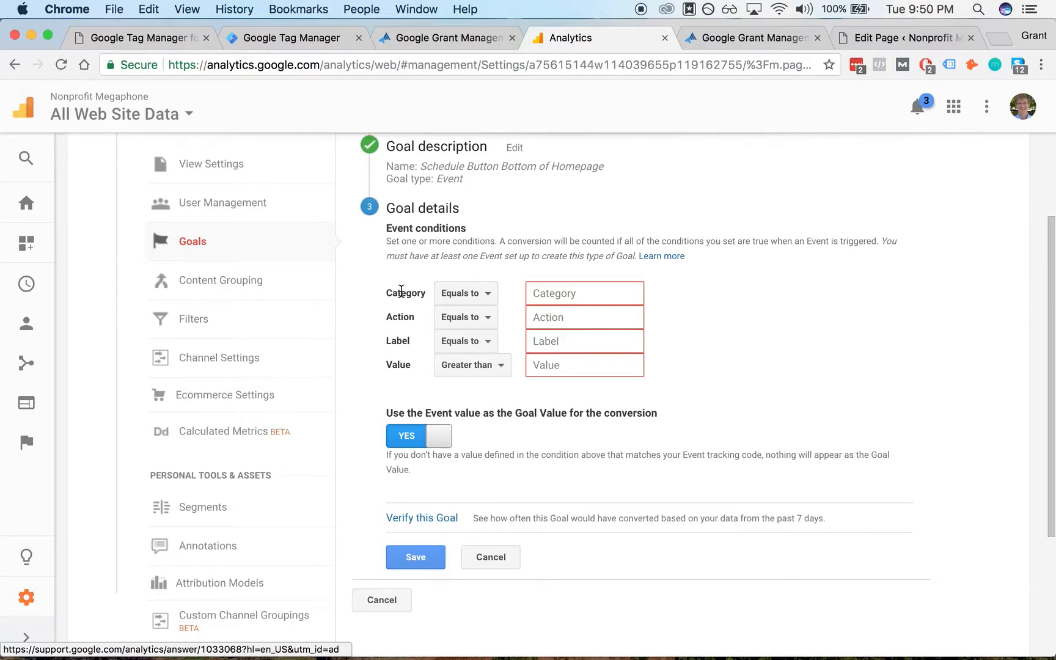
- Copy the Category from the GA - Consult Button Click tag and paste it as the goal's Category condition
{"action": "left_click", "coordinate": [298, 39]}
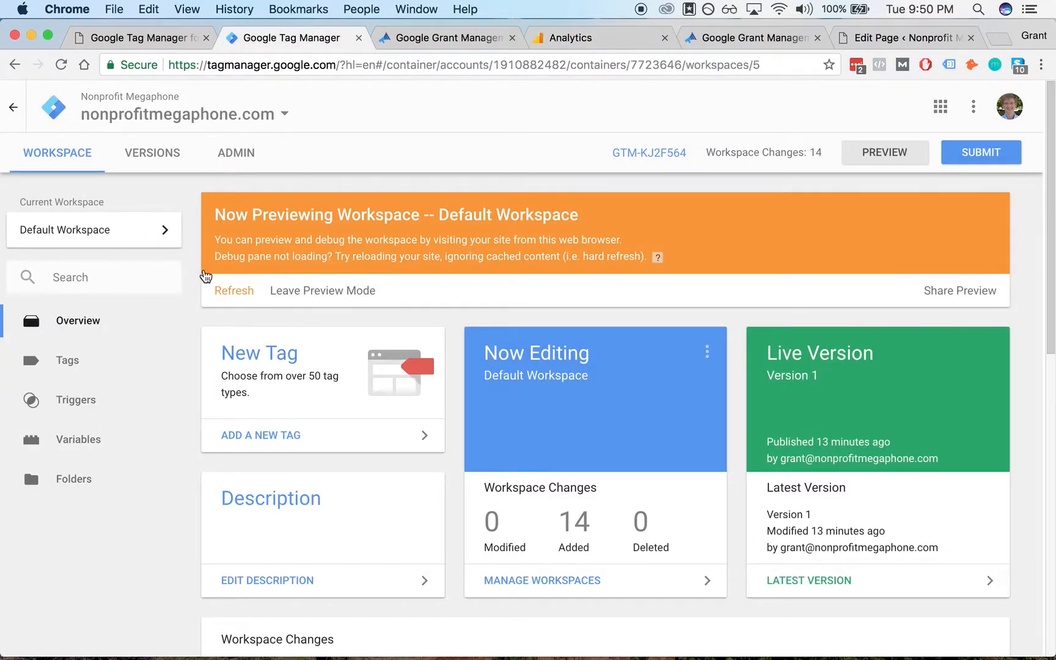
{"action": "left_click", "coordinate": [102, 363]}
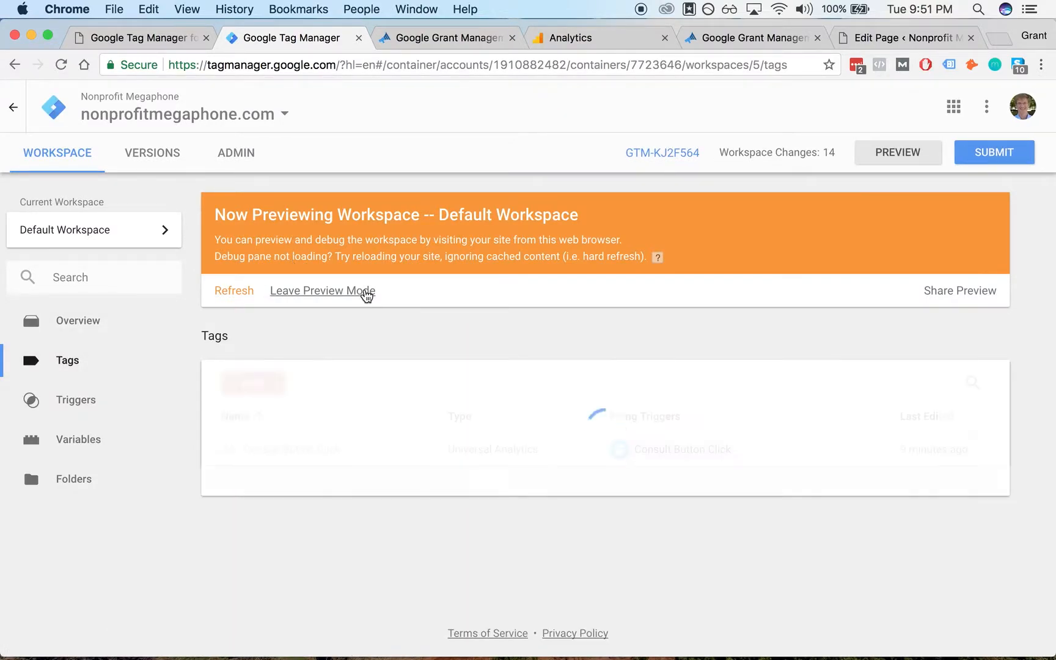
{"action": "left_click", "coordinate": [307, 451]}
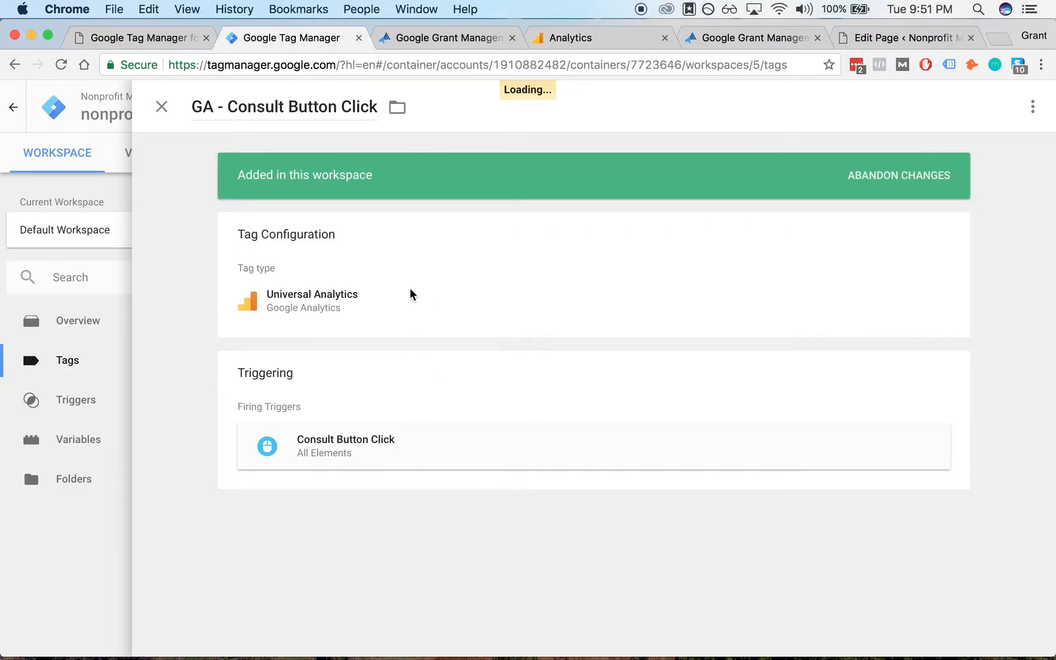
{"action": "left_click", "coordinate": [407, 298]}
{"action": "triple_click", "coordinate": [320, 340]}
{"action": "key", "text": "super+c"}
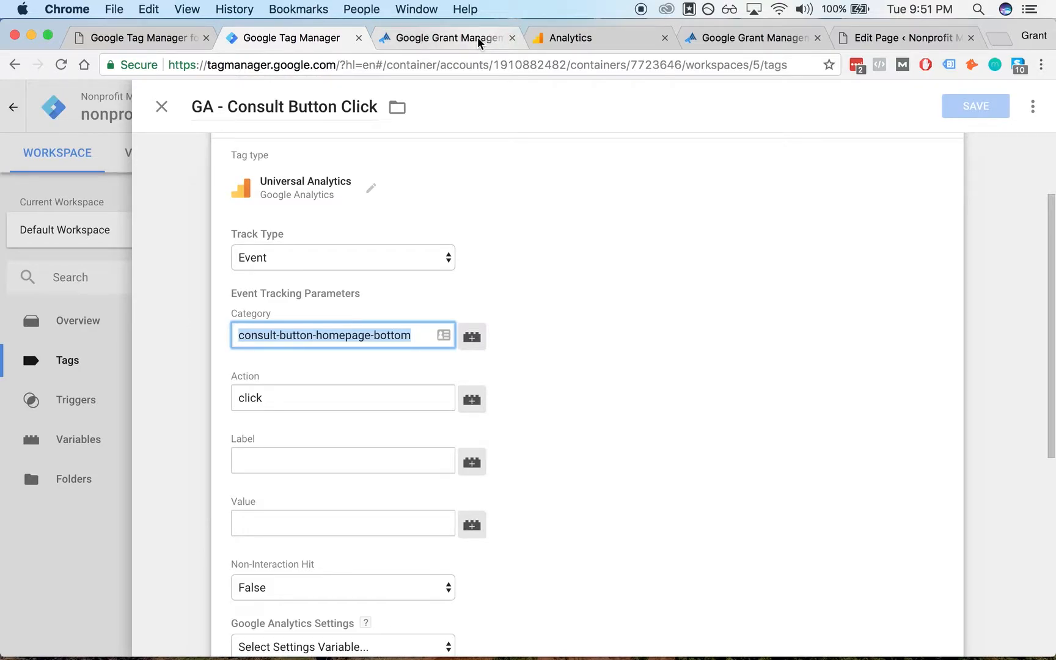
{"action": "left_click", "coordinate": [478, 36]}
{"action": "left_click", "coordinate": [553, 37]}
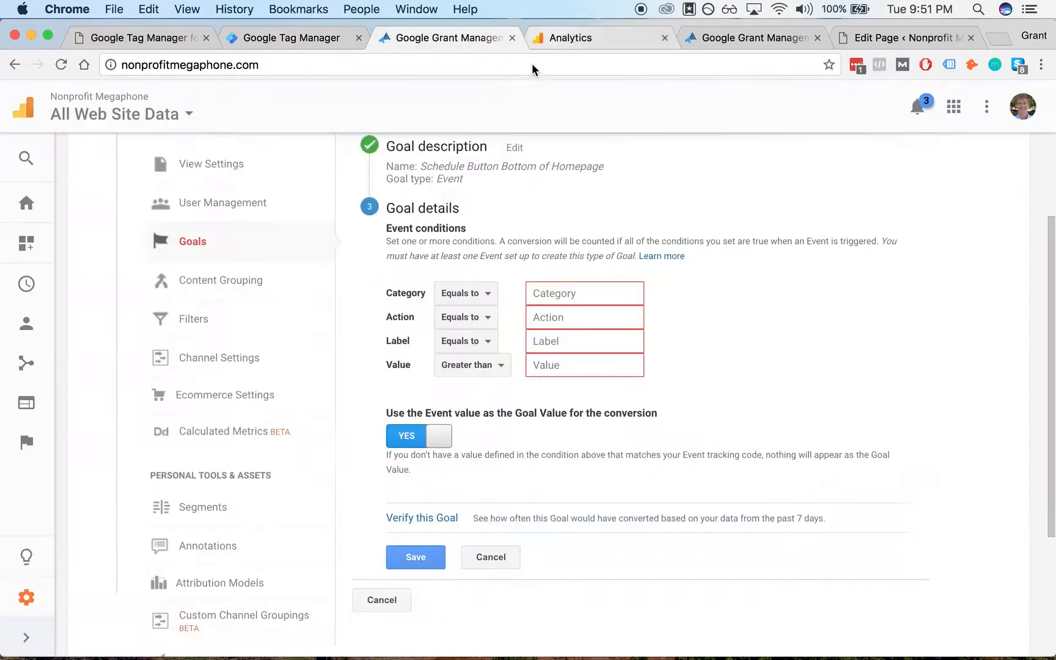
{"action": "left_click", "coordinate": [601, 292]}
{"action": "key", "text": "super+v"}
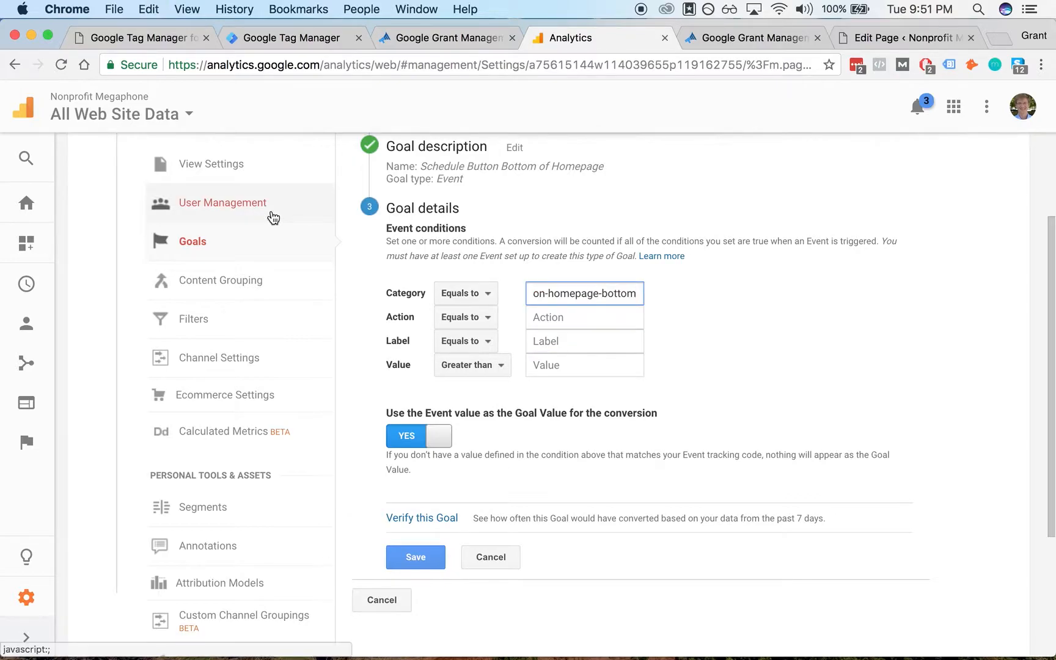
- Copy the tag's Action value click into the goal's Action condition and save the goal
{"action": "left_click", "coordinate": [257, 44]}
{"action": "double_click", "coordinate": [325, 403]}
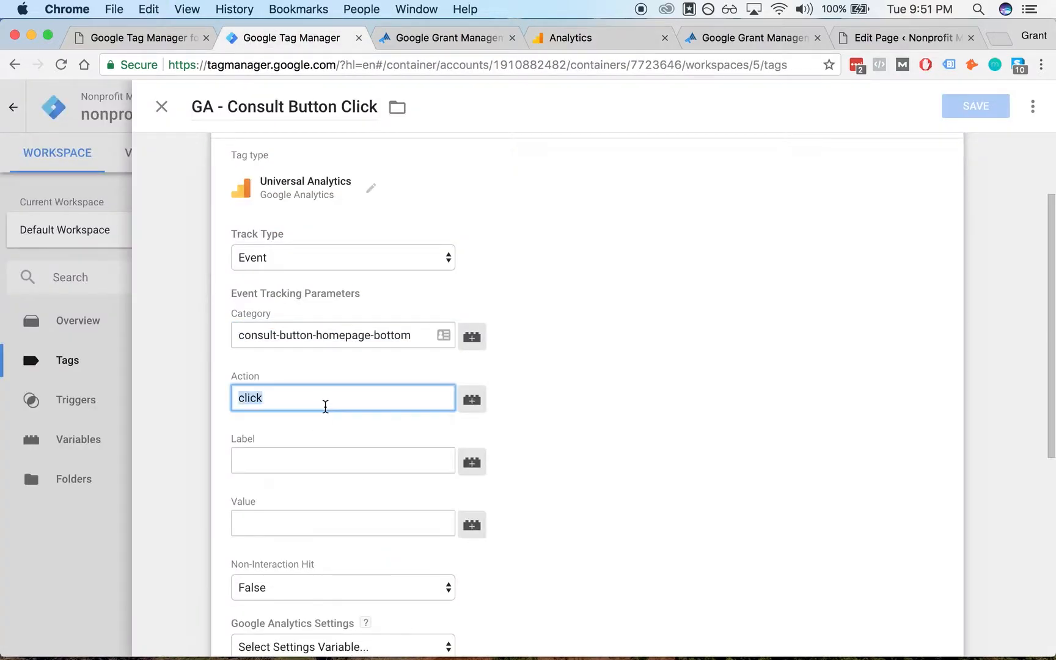
{"action": "key", "text": "super+c"}
{"action": "left_click", "coordinate": [566, 38]}
{"action": "left_click", "coordinate": [580, 318]}
{"action": "key", "text": "super+v"}
{"action": "left_click", "coordinate": [694, 337]}
{"action": "scroll", "coordinate": [669, 357], "scroll_direction": "down", "scroll_amount": 3}
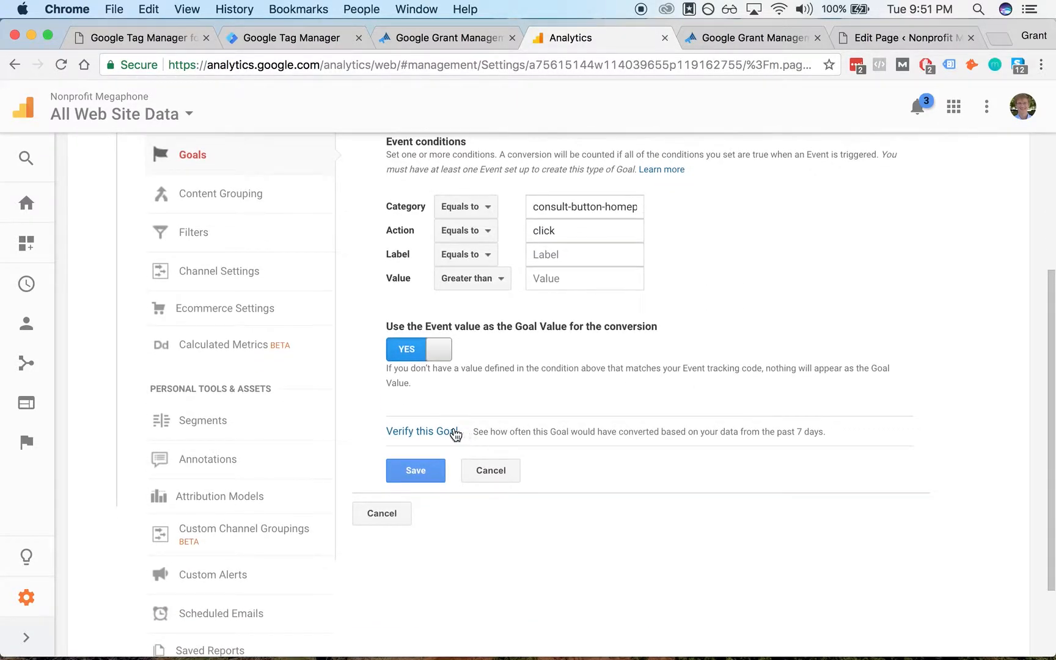
{"action": "left_click", "coordinate": [432, 479]}
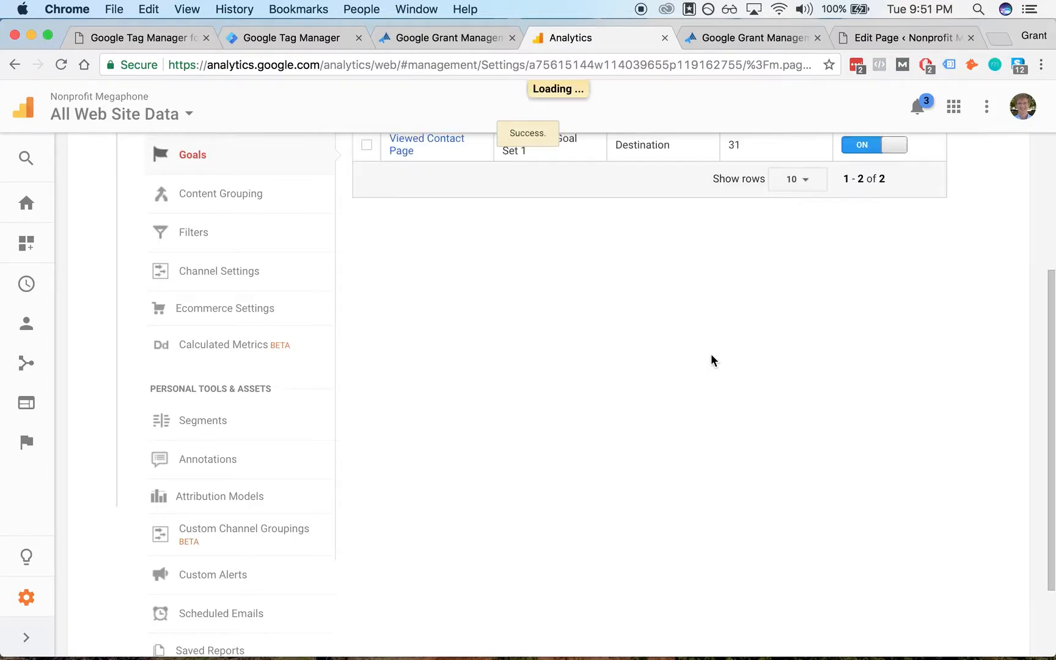
- Open the Real-Time Conversions report in Analytics
{"action": "scroll", "coordinate": [599, 358], "scroll_direction": "up", "scroll_amount": 5}
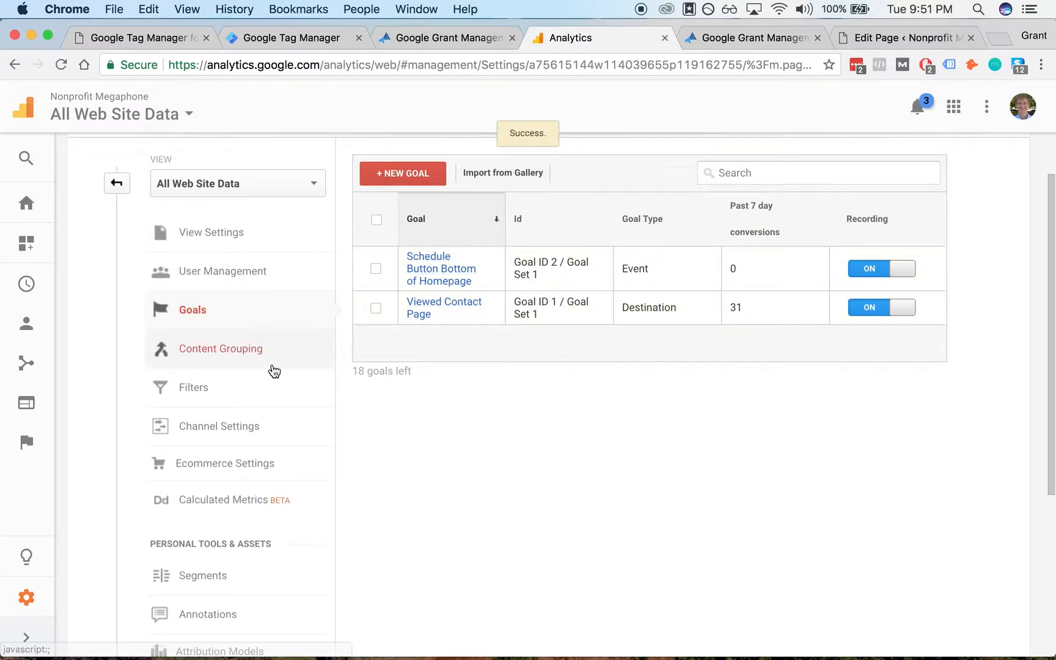
{"action": "left_click", "coordinate": [37, 292]}
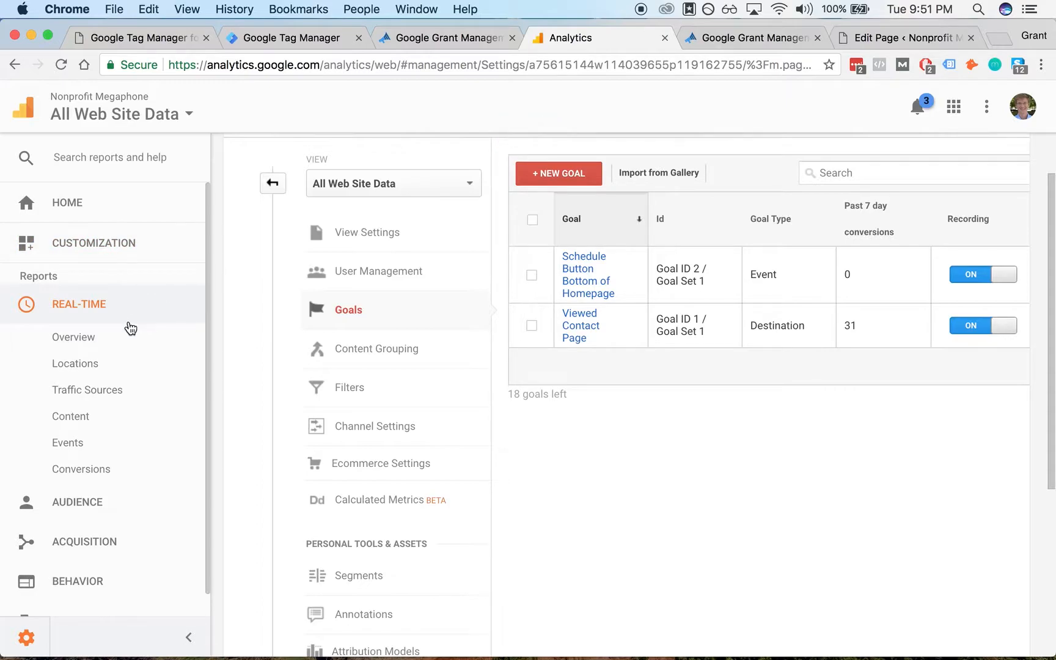
{"action": "left_click", "coordinate": [97, 343]}
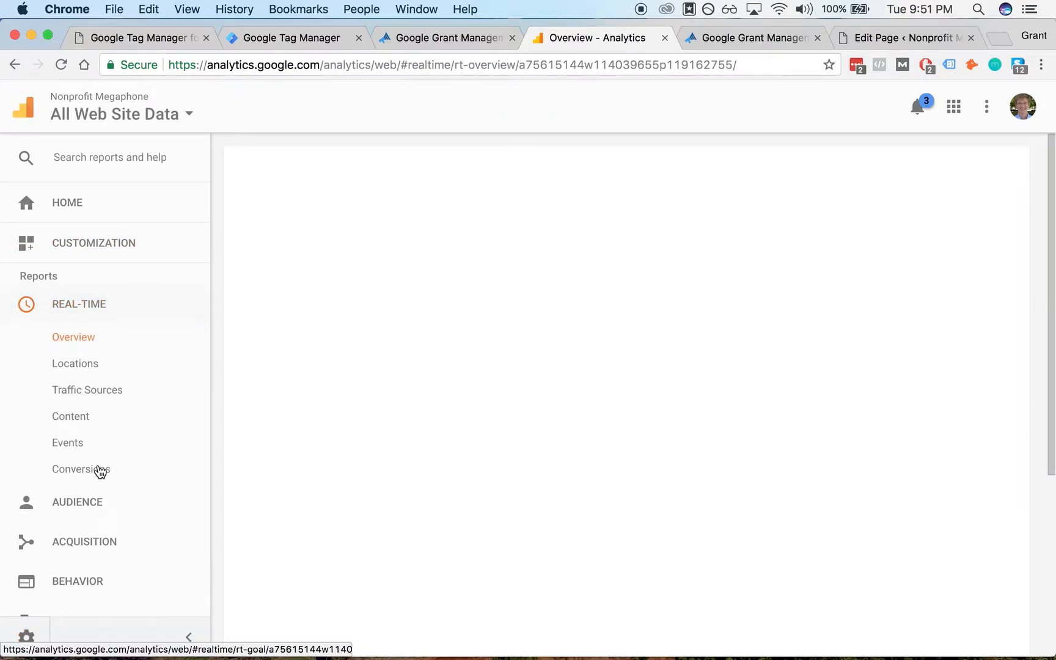
- Open the Real-Time Events report in Analytics
{"action": "scroll", "coordinate": [314, 339], "scroll_direction": "down", "scroll_amount": 3}
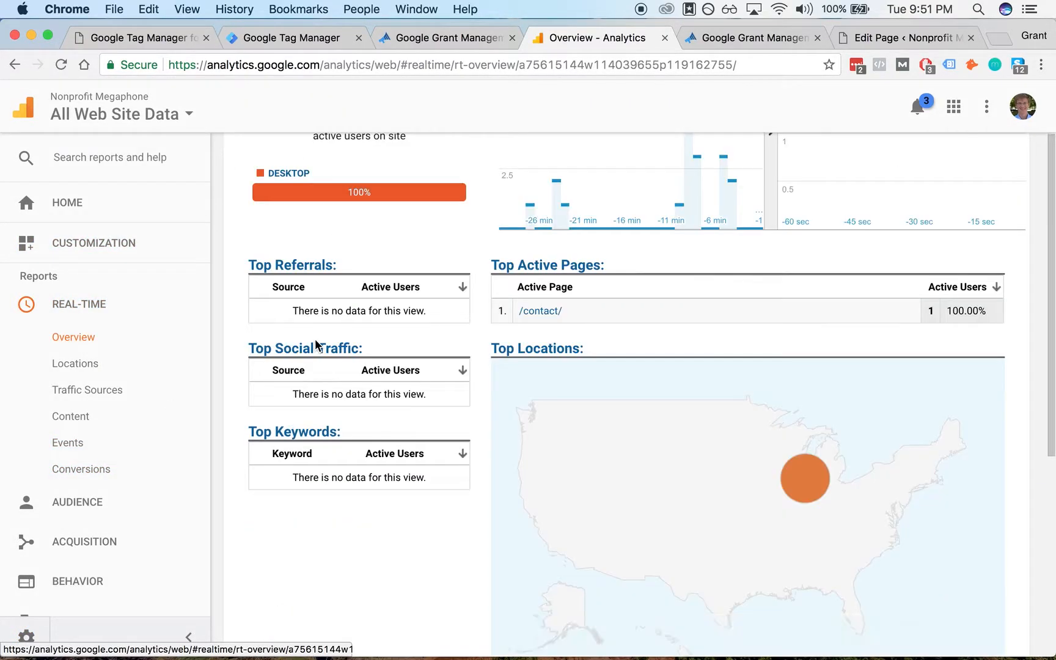
{"action": "mouse_move", "coordinate": [808, 479]}
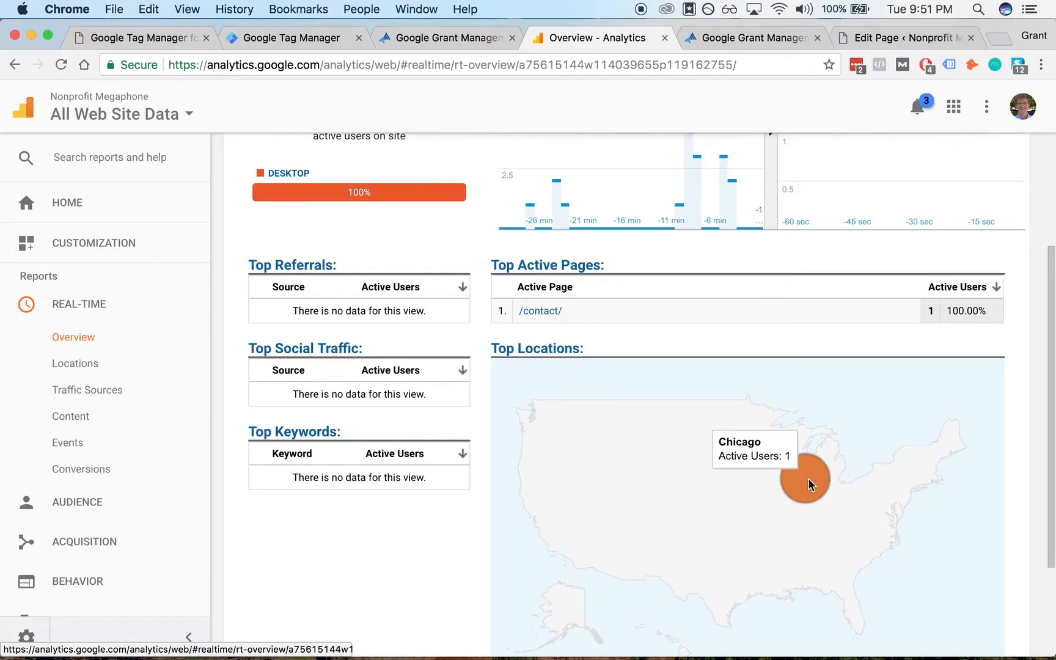
{"action": "left_click", "coordinate": [96, 446]}
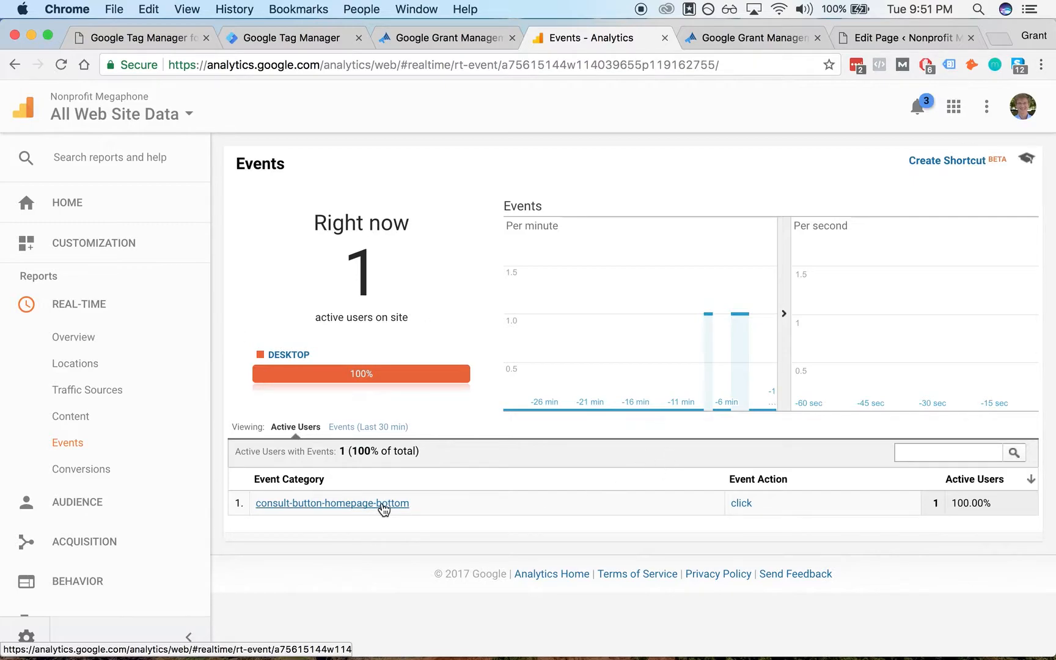
{"action": "mouse_move", "coordinate": [738, 334]}
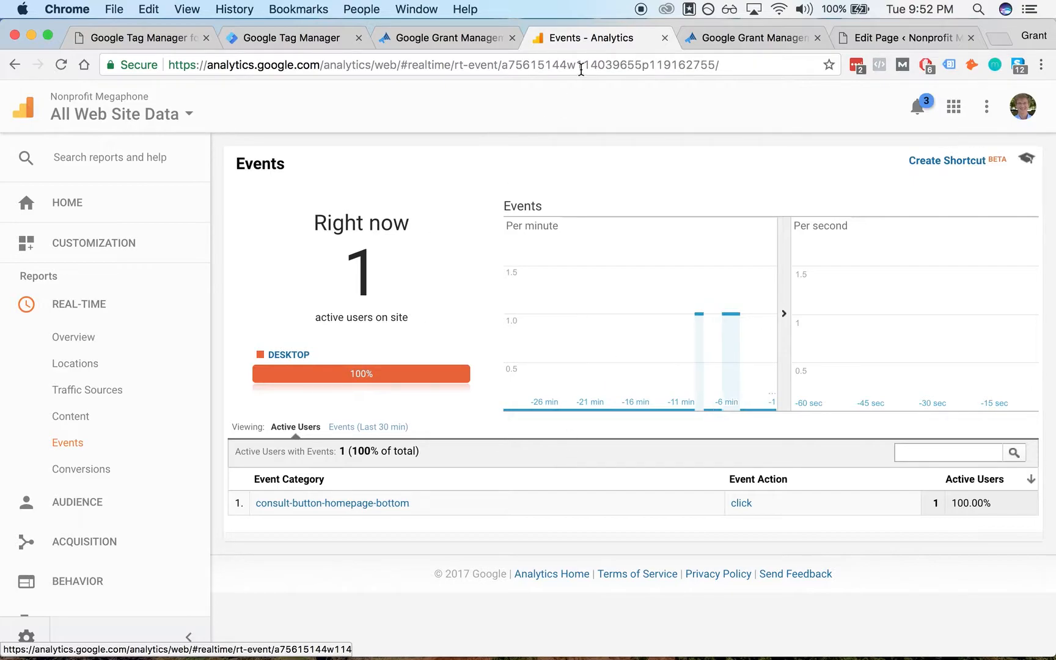
- Arrange the Analytics window beside the website window and close the site's developer tools
{"action": "left_click_drag", "start_coordinate": [585, 41], "coordinate": [592, 93]}
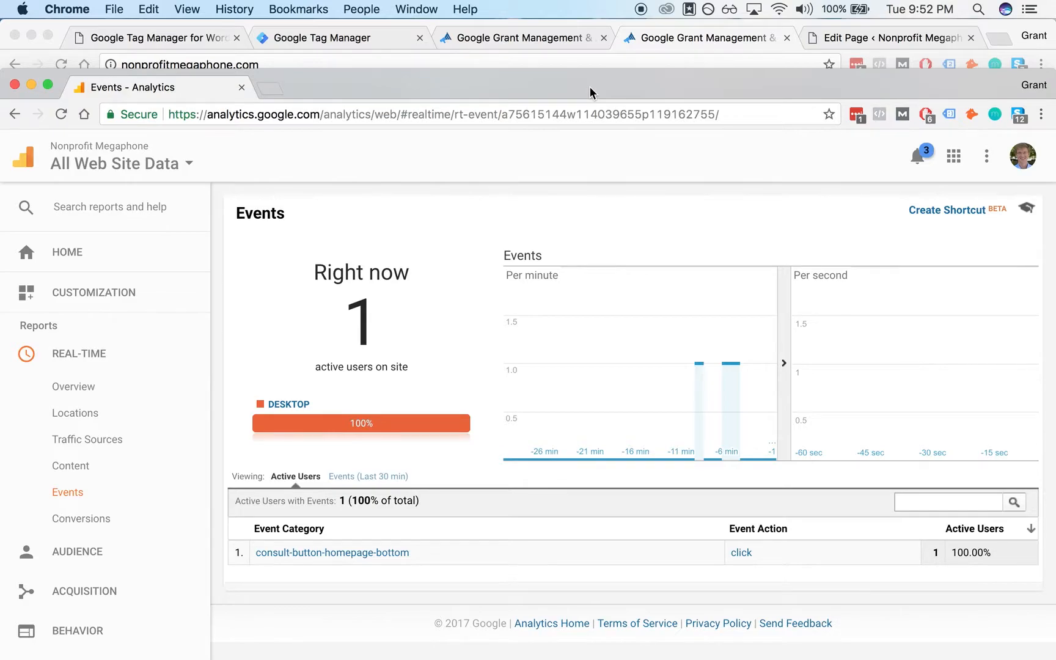
{"action": "key", "text": "alt+super+Right"}
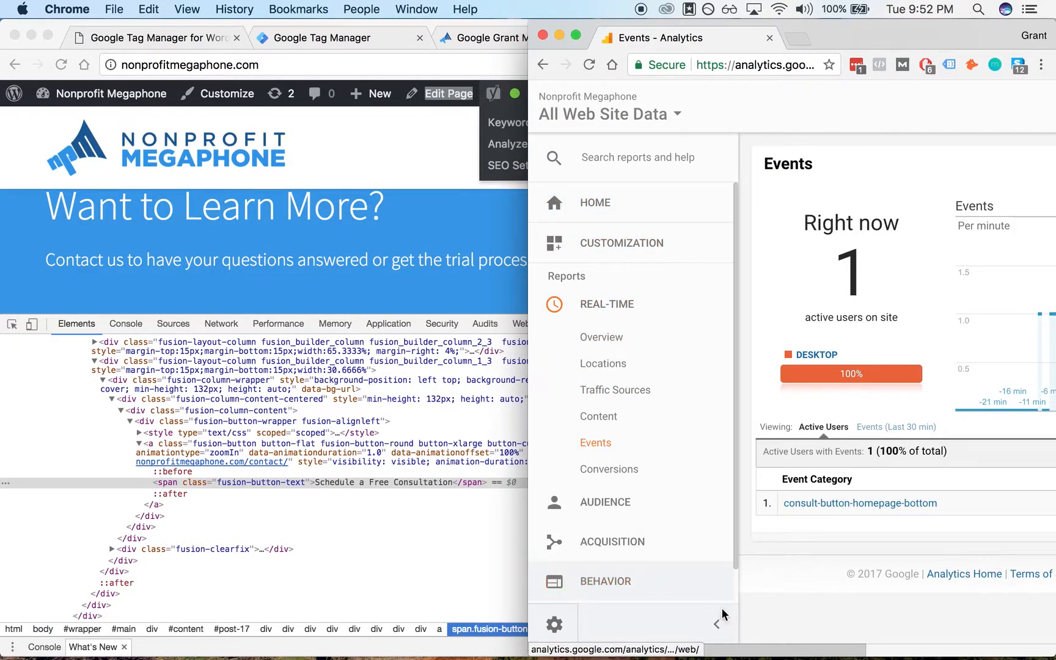
{"action": "left_click", "coordinate": [716, 624]}
{"action": "left_click", "coordinate": [396, 153]}
{"action": "key", "text": "alt+super+Left"}
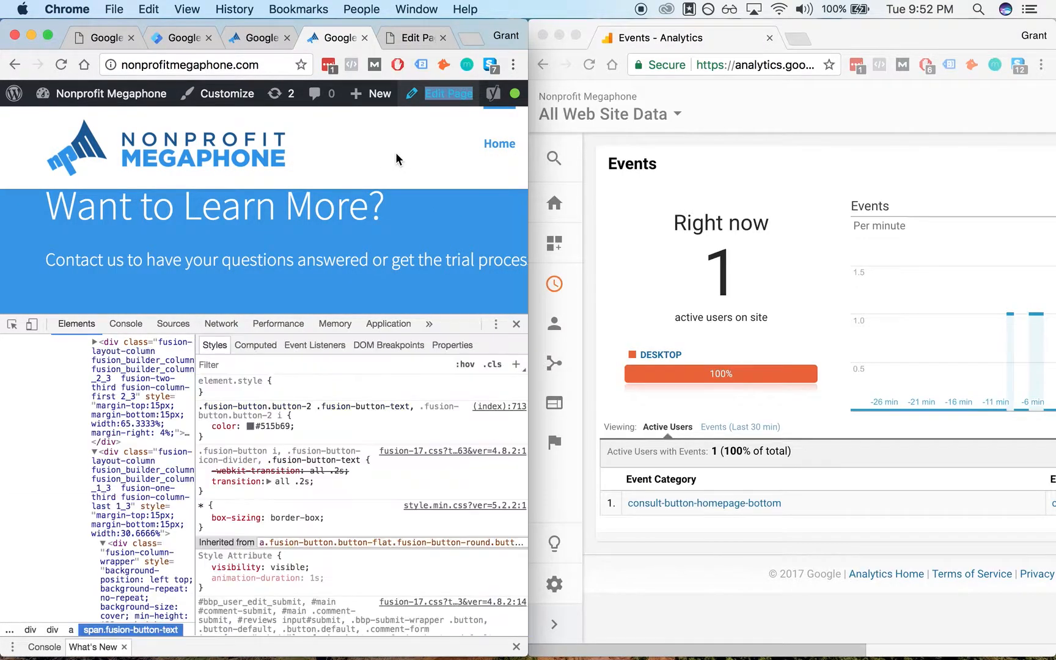
{"action": "key", "text": "super+alt+i"}
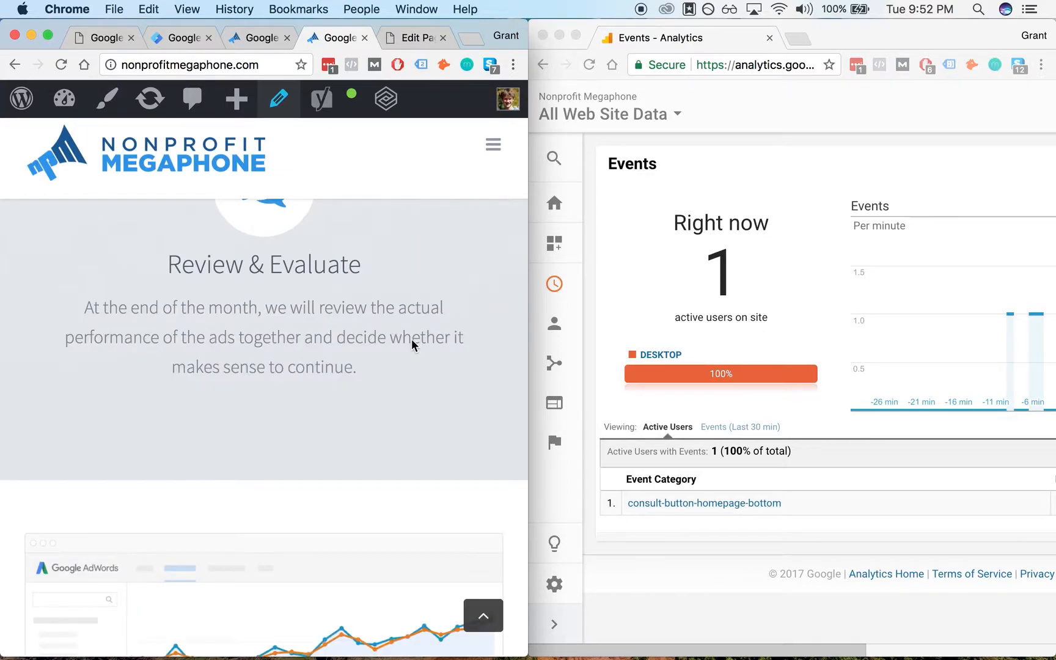
- Narrow the website window, widen the Analytics window and zoom the Analytics page out to 80%
{"action": "left_click", "coordinate": [807, 270]}
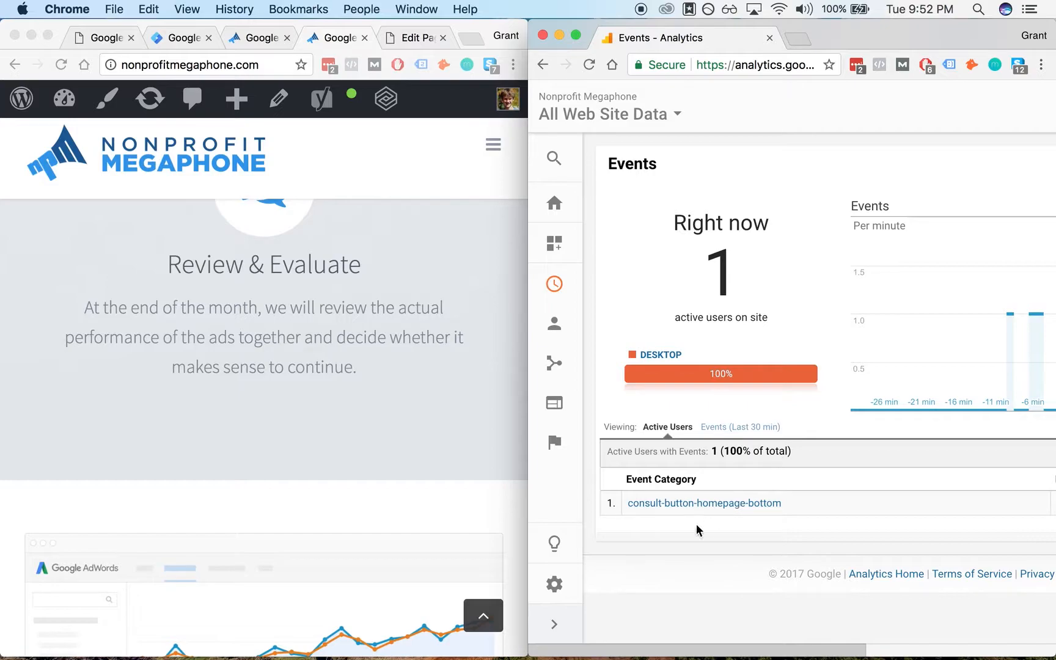
{"action": "scroll", "coordinate": [823, 450], "scroll_direction": "right", "scroll_amount": 5}
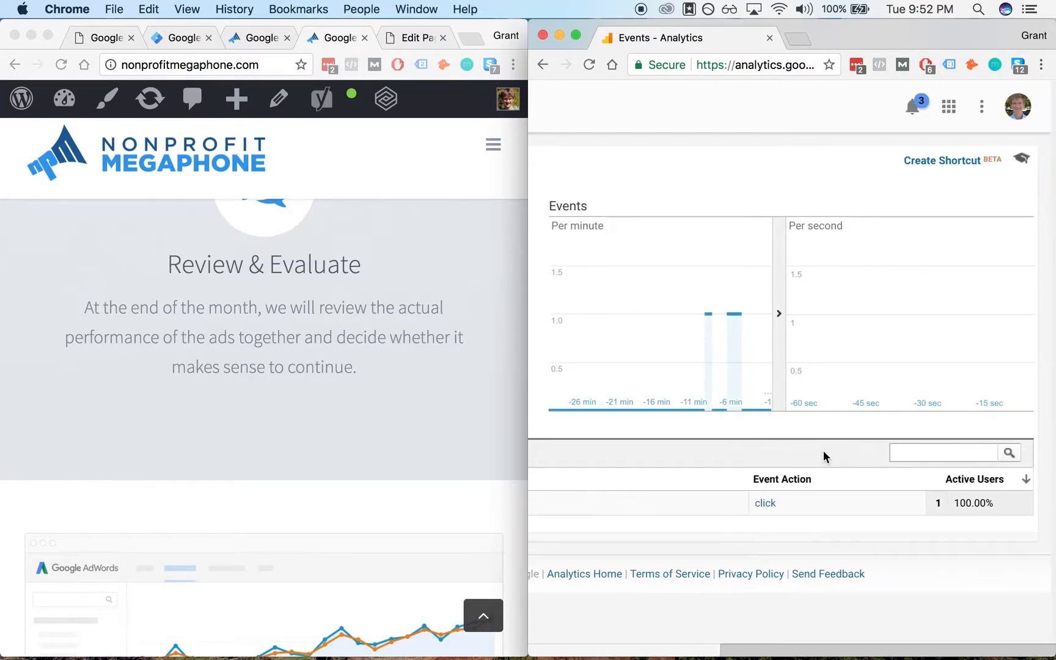
{"action": "scroll", "coordinate": [824, 450], "scroll_direction": "left", "scroll_amount": 6}
{"action": "left_click", "coordinate": [419, 256]}
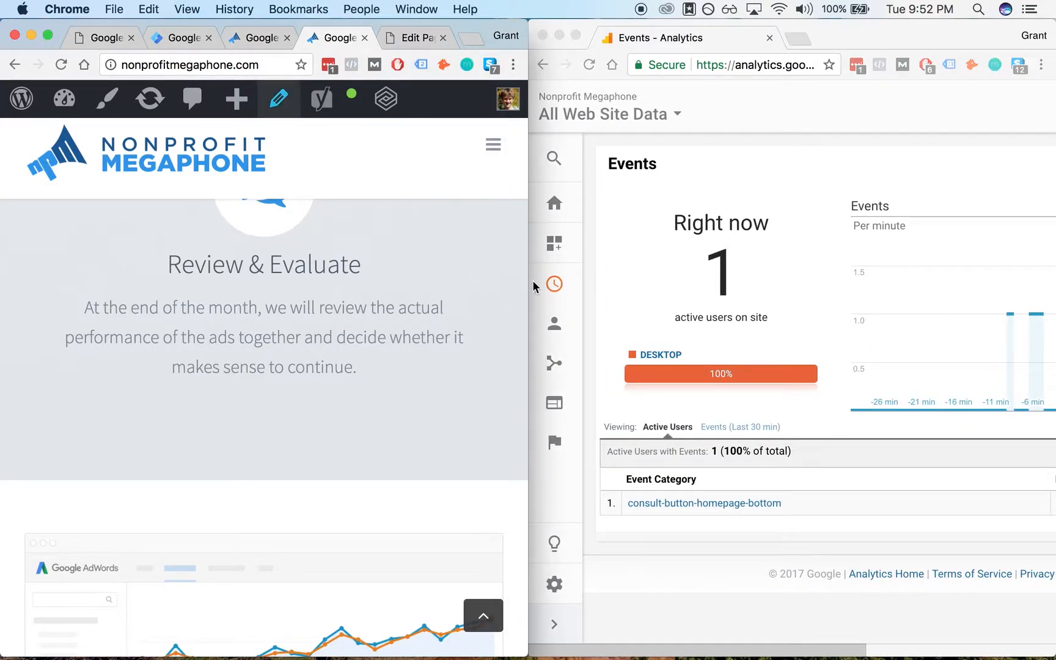
{"action": "left_click_drag", "start_coordinate": [525, 280], "coordinate": [400, 278]}
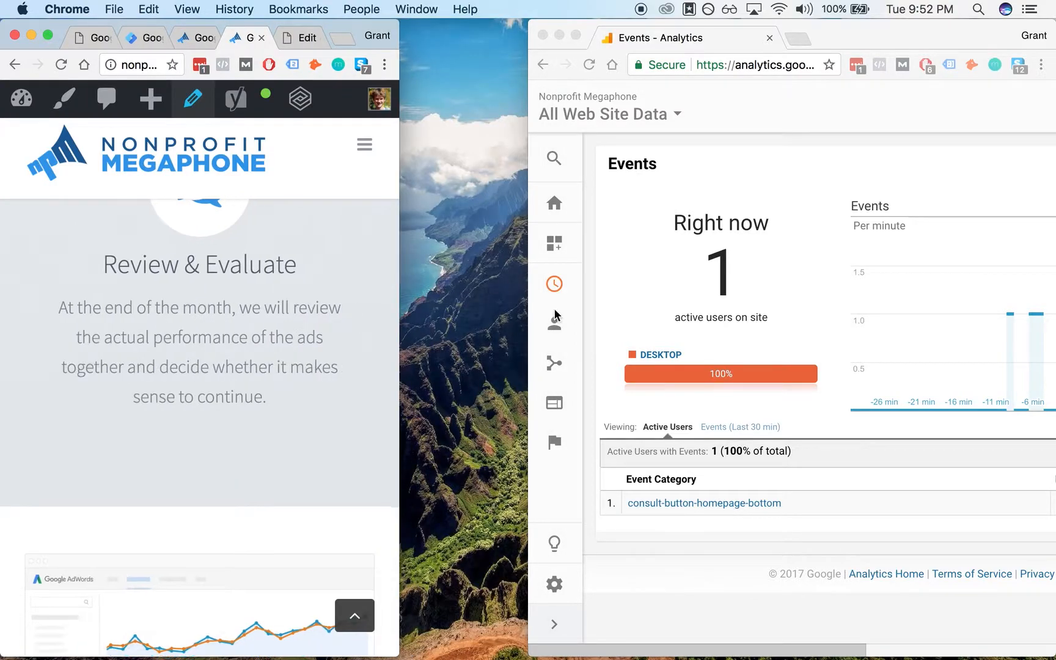
{"action": "left_click_drag", "start_coordinate": [527, 306], "coordinate": [401, 301]}
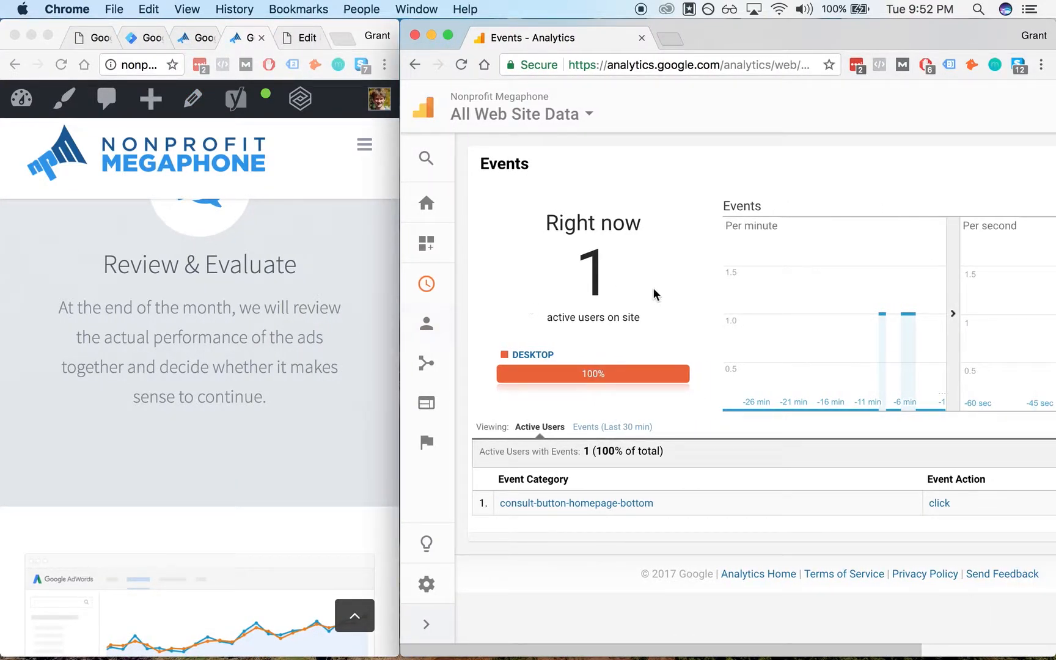
{"action": "scroll", "coordinate": [652, 295], "scroll_direction": "right", "scroll_amount": 5}
{"action": "scroll", "coordinate": [457, 312], "scroll_direction": "left", "scroll_amount": 5}
{"action": "key", "text": "super+minus"}
{"action": "key", "text": "super+minus"}
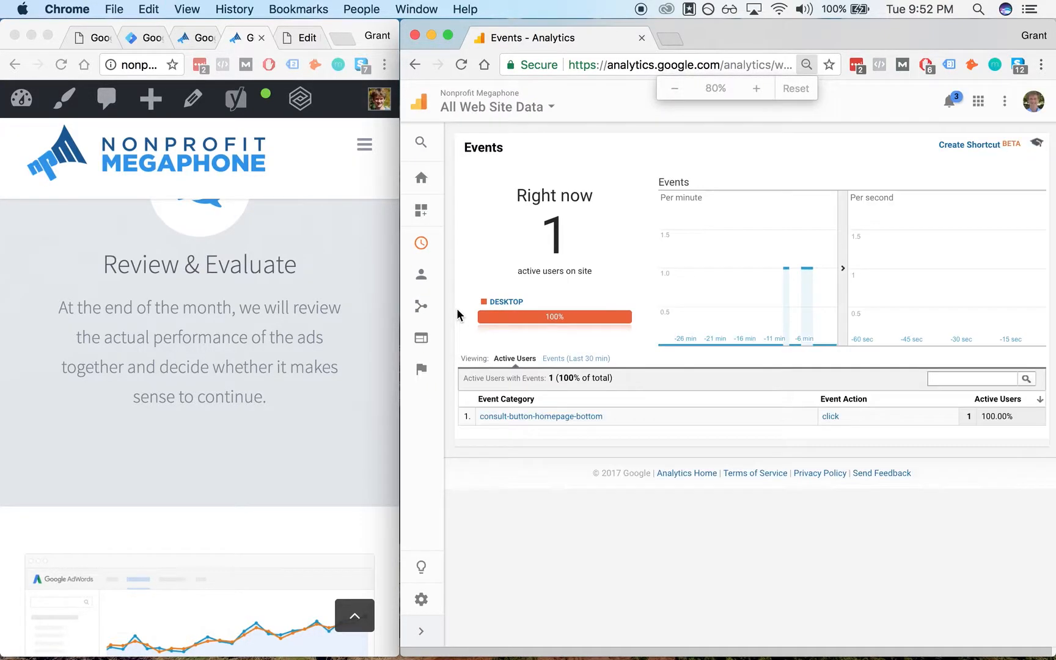
- Close the GA - Consult Button Click tag editor in Tag Manager and maximize that window
{"action": "left_click", "coordinate": [130, 335]}
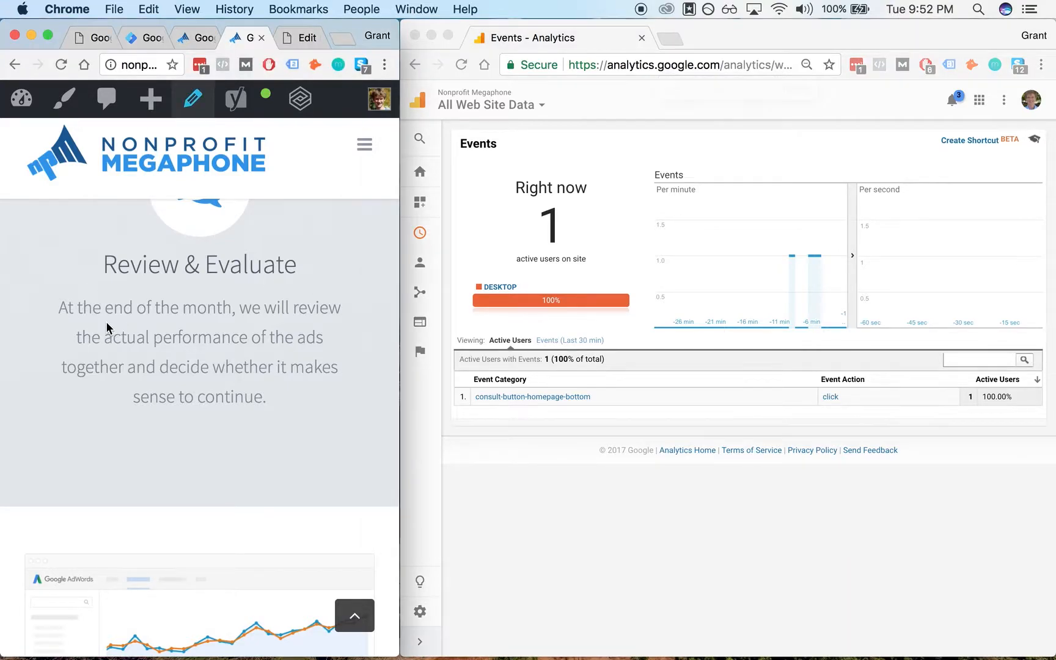
{"action": "scroll", "coordinate": [146, 236], "scroll_direction": "down", "scroll_amount": 10}
{"action": "scroll", "coordinate": [146, 236], "scroll_direction": "up", "scroll_amount": 15}
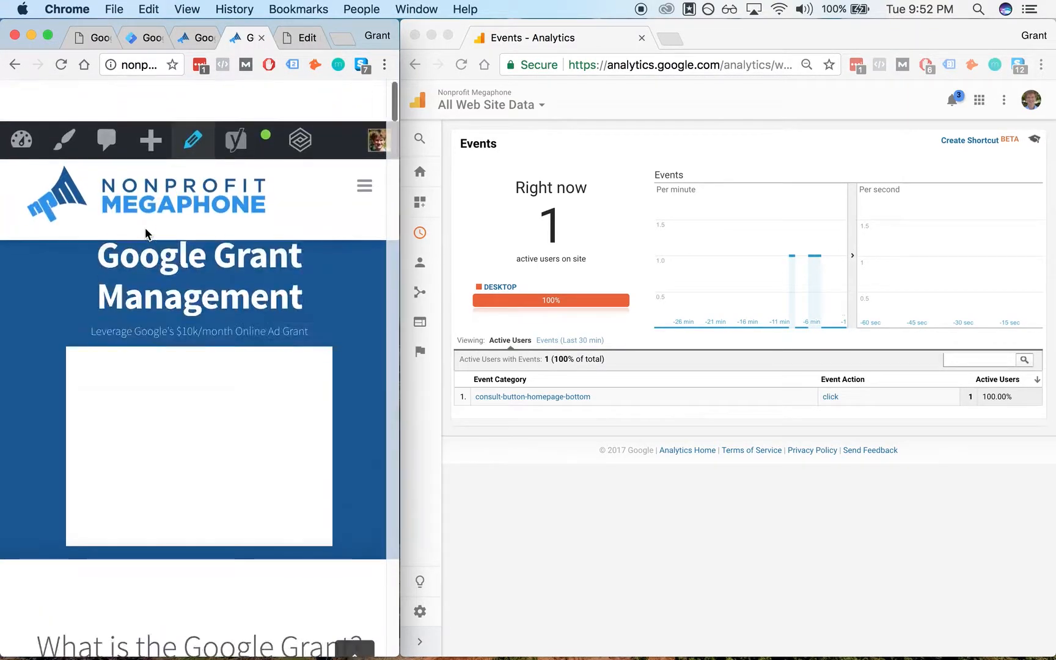
{"action": "left_click", "coordinate": [140, 38]}
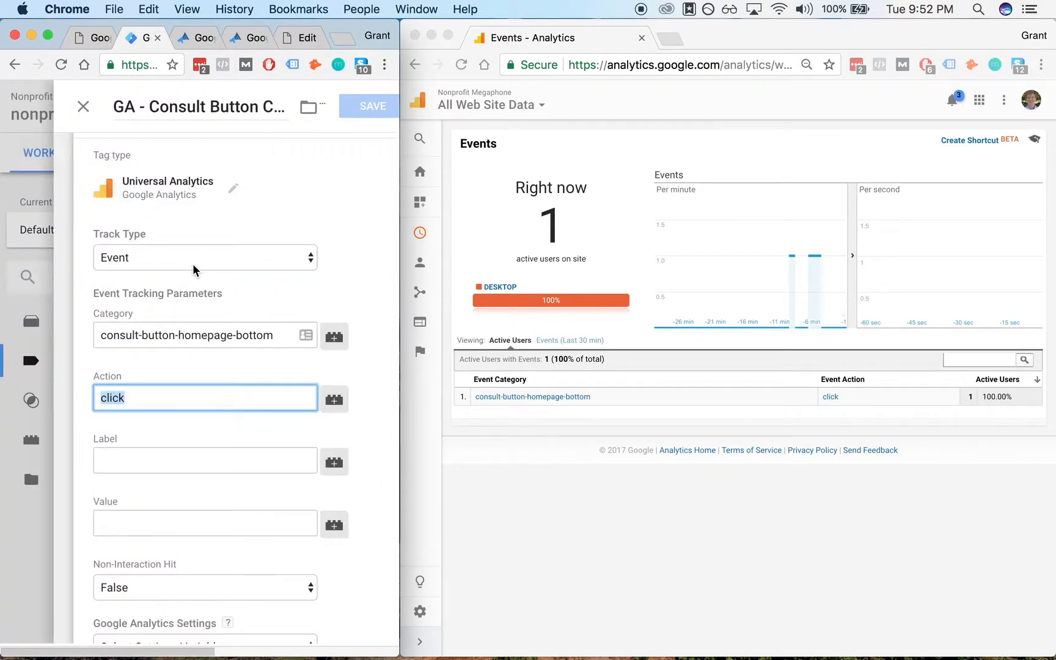
{"action": "left_click", "coordinate": [83, 106]}
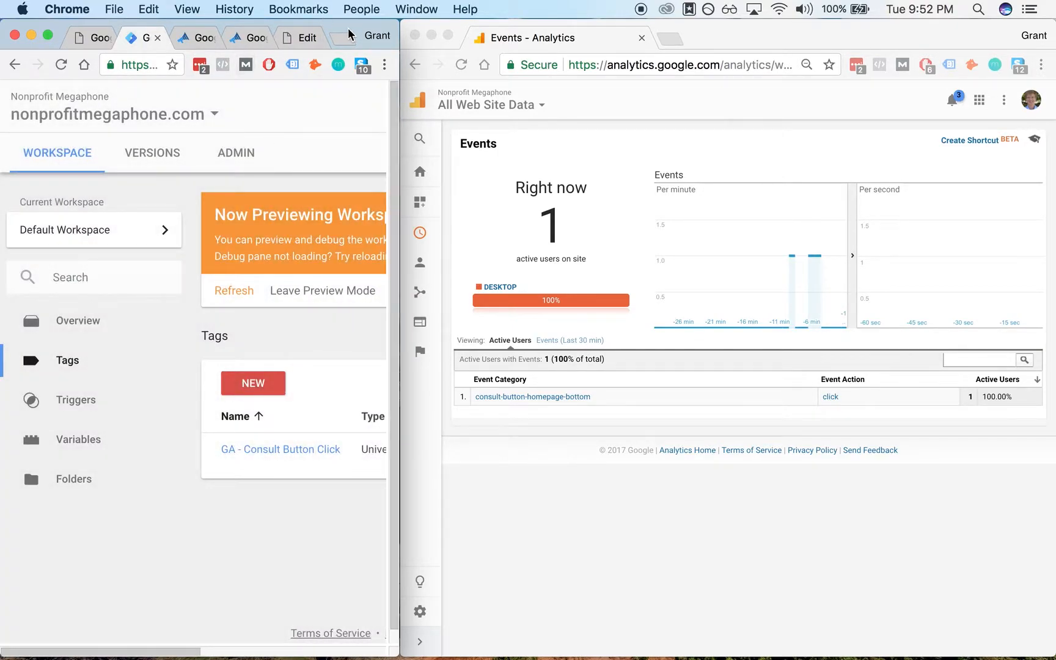
{"action": "double_click", "coordinate": [348, 34]}
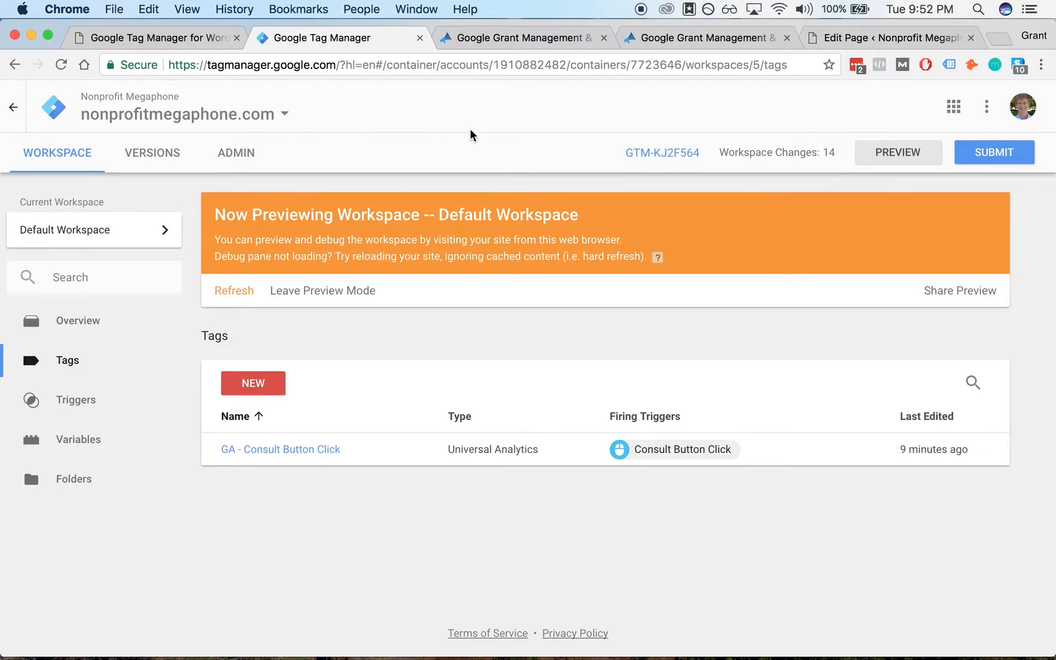
- Submit and publish the workspace as version Added Consult Button Homepage Button Click Tracking
{"action": "left_click", "coordinate": [62, 160]}
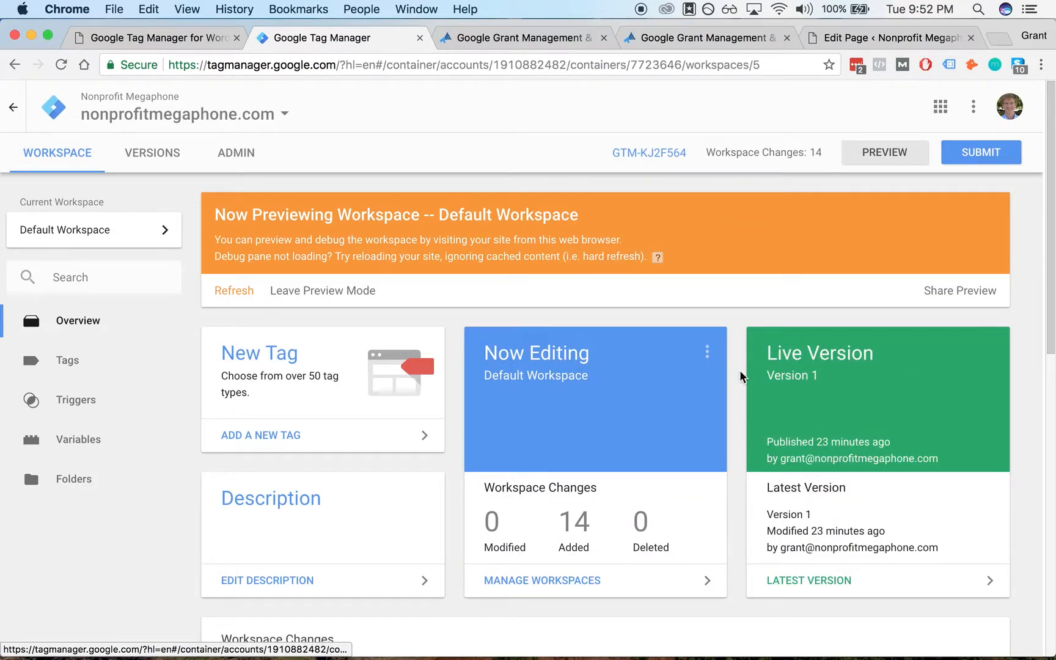
{"action": "left_click", "coordinate": [984, 155]}
{"action": "left_click", "coordinate": [350, 290]}
{"action": "type", "text": "Added Consult Button Homepage"}
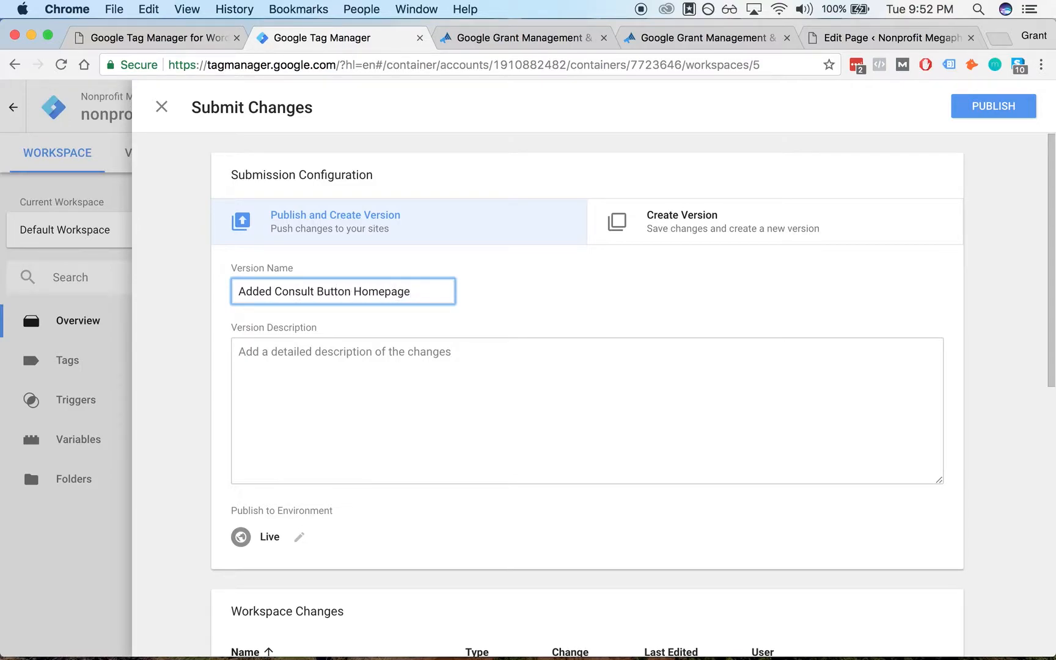
{"action": "type", "text": "on Click Tracking"}
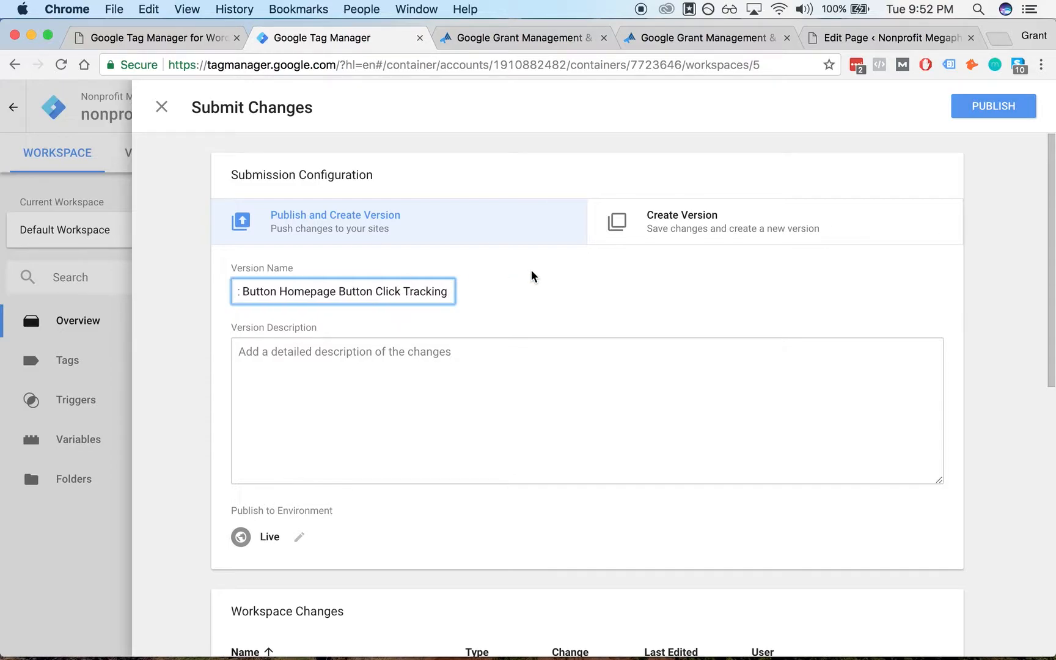
{"action": "left_click", "coordinate": [998, 107]}
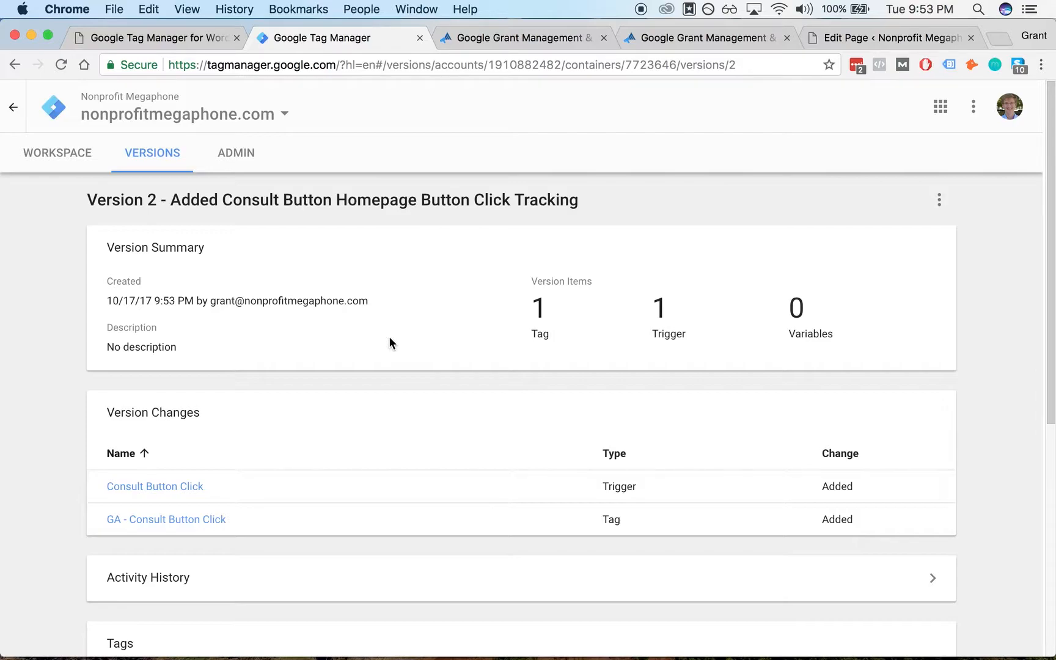
- Open nonprofitmegaphone.com in an incognito window and click the homepage's Schedule a Free Consultation button
{"action": "key", "text": "super+shift+n"}
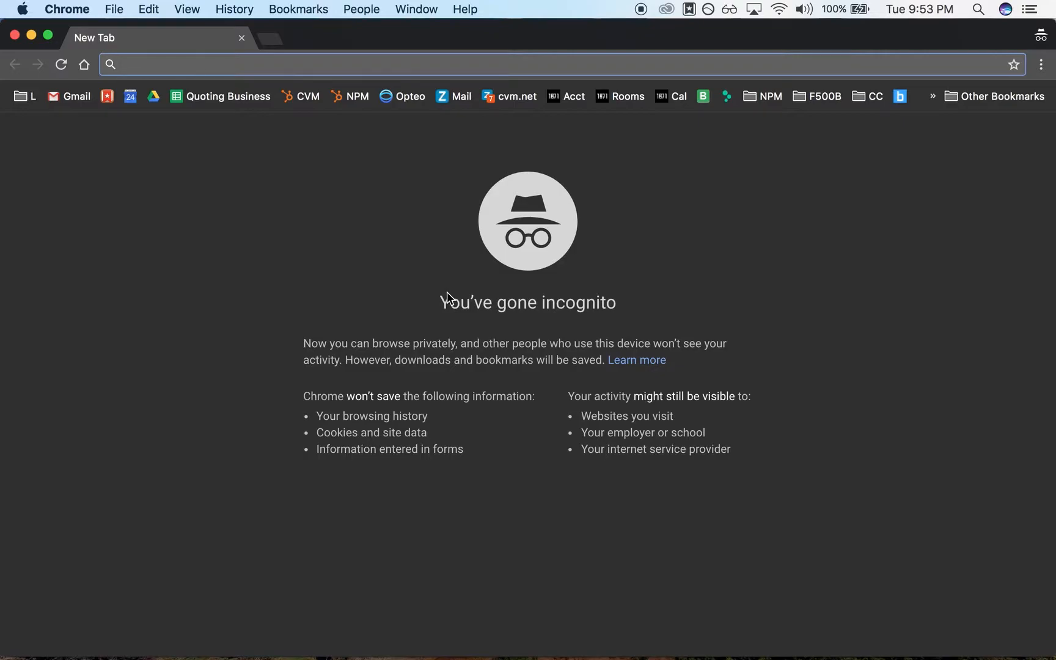
{"action": "type", "text": "non"}
{"action": "key", "text": "Return"}
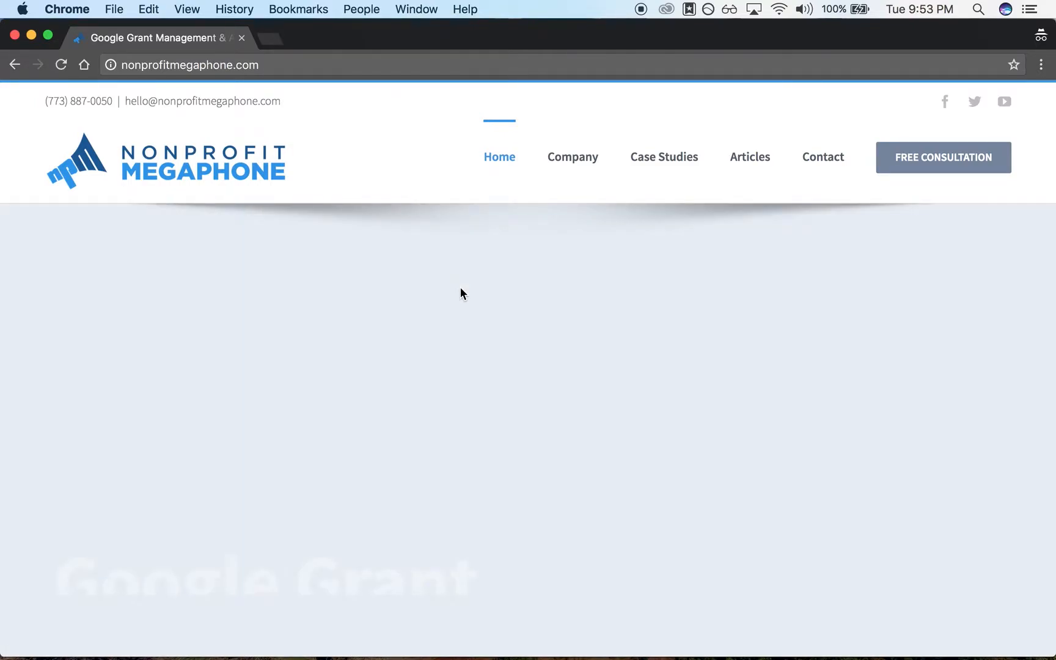
{"action": "scroll", "coordinate": [492, 342], "scroll_direction": "down", "scroll_amount": 10}
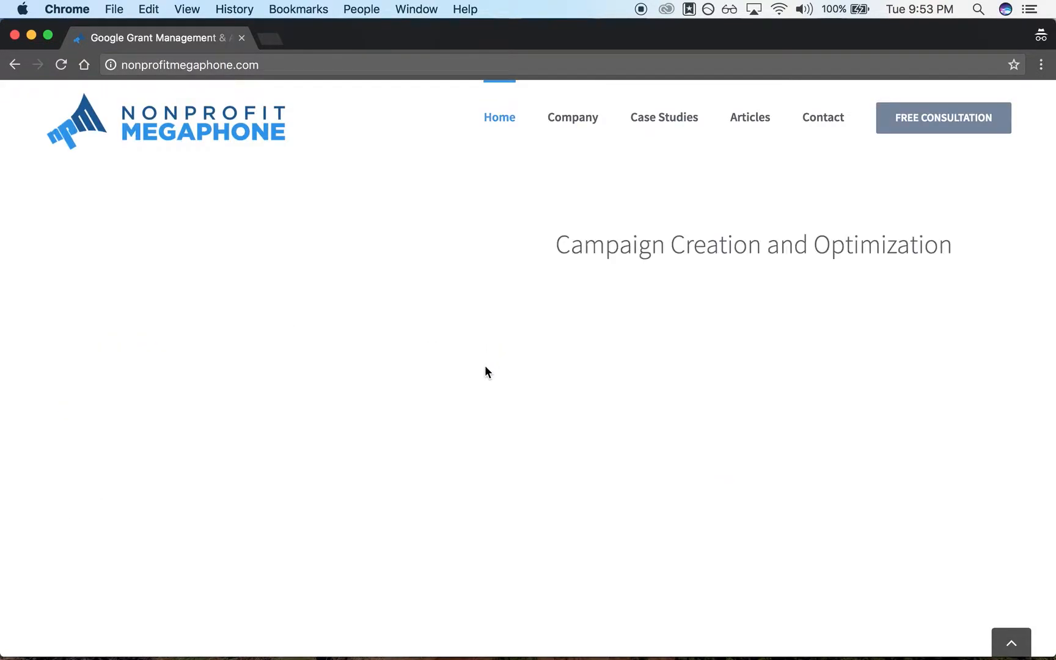
{"action": "scroll", "coordinate": [486, 371], "scroll_direction": "up", "scroll_amount": 5}
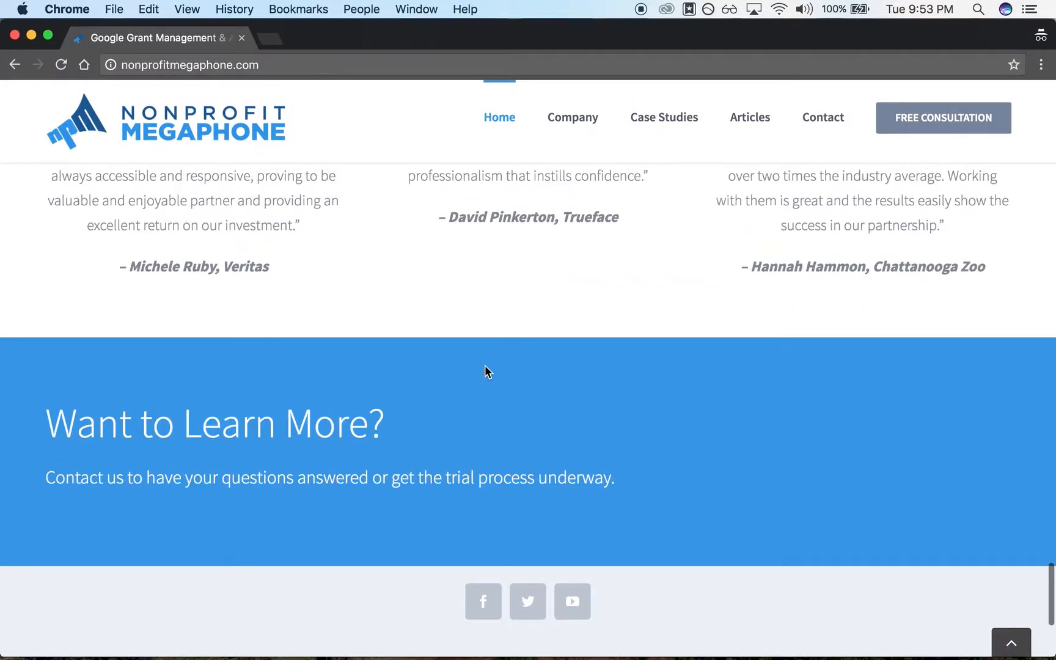
{"action": "scroll", "coordinate": [508, 317], "scroll_direction": "down", "scroll_amount": 2}
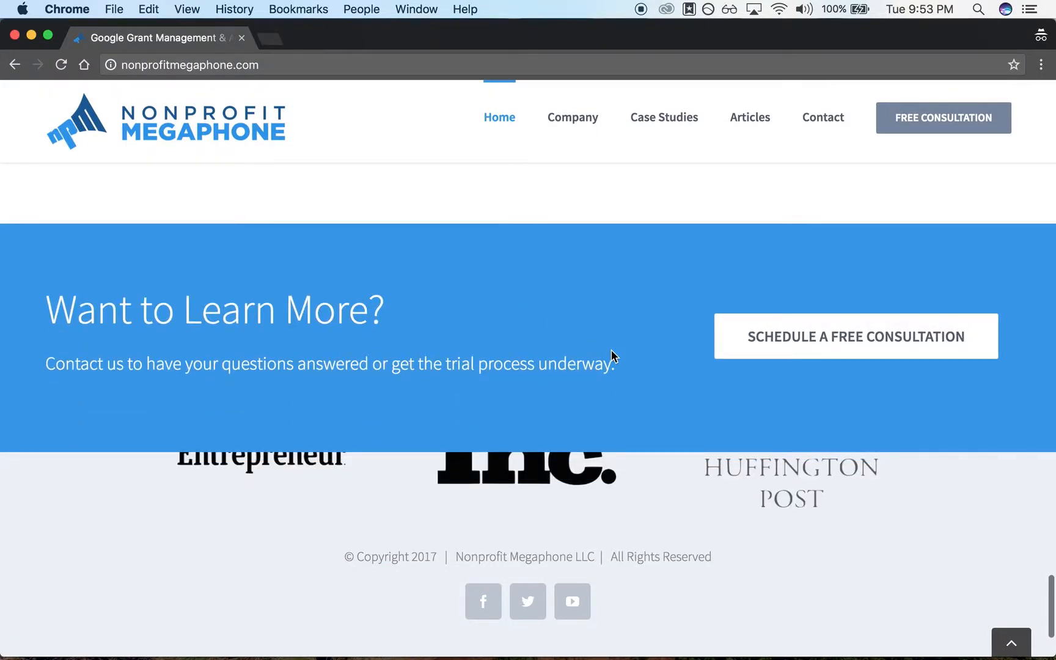
{"action": "left_click", "coordinate": [728, 345], "text": "super"}
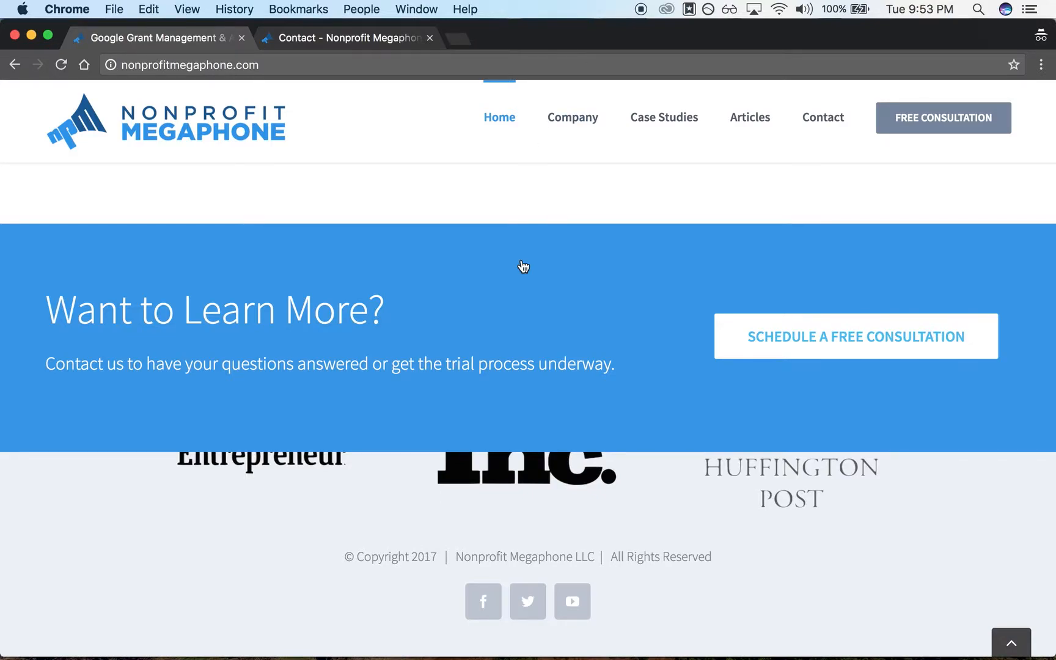
- Bring the Analytics Real-Time Events report forward and maximize its window
{"action": "key", "text": "ctrl+Up"}
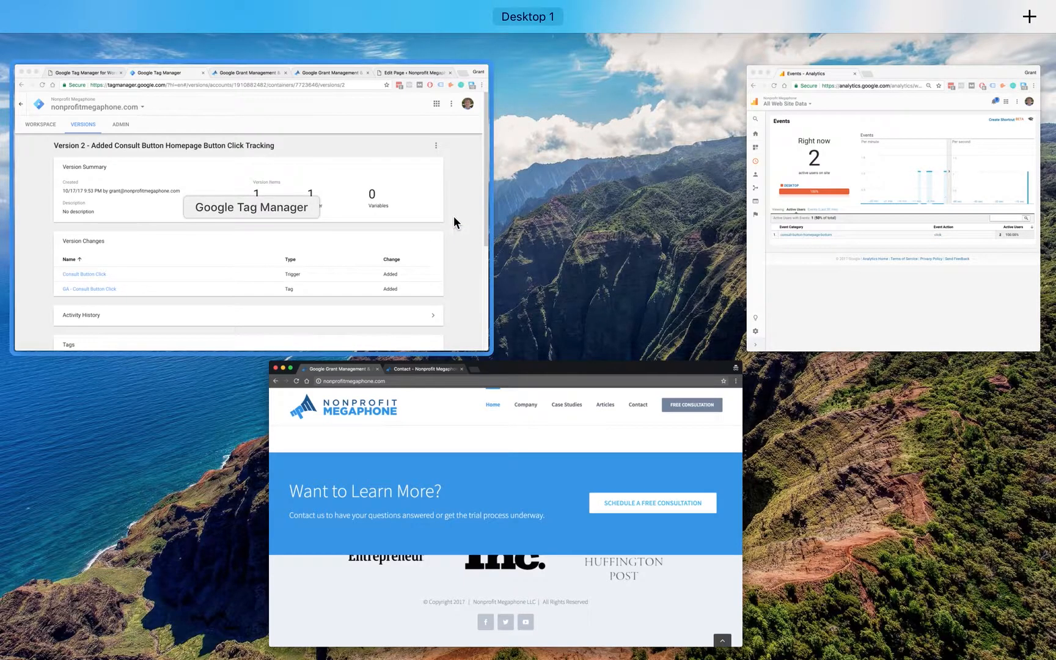
{"action": "left_click", "coordinate": [880, 227]}
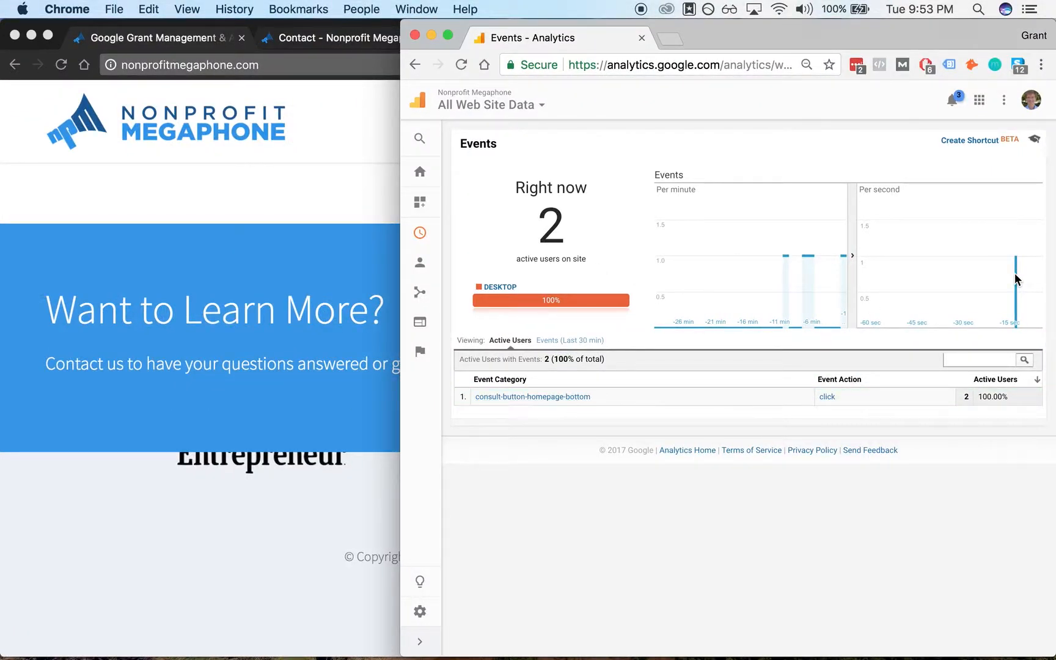
{"action": "key", "text": "alt+super+Left"}
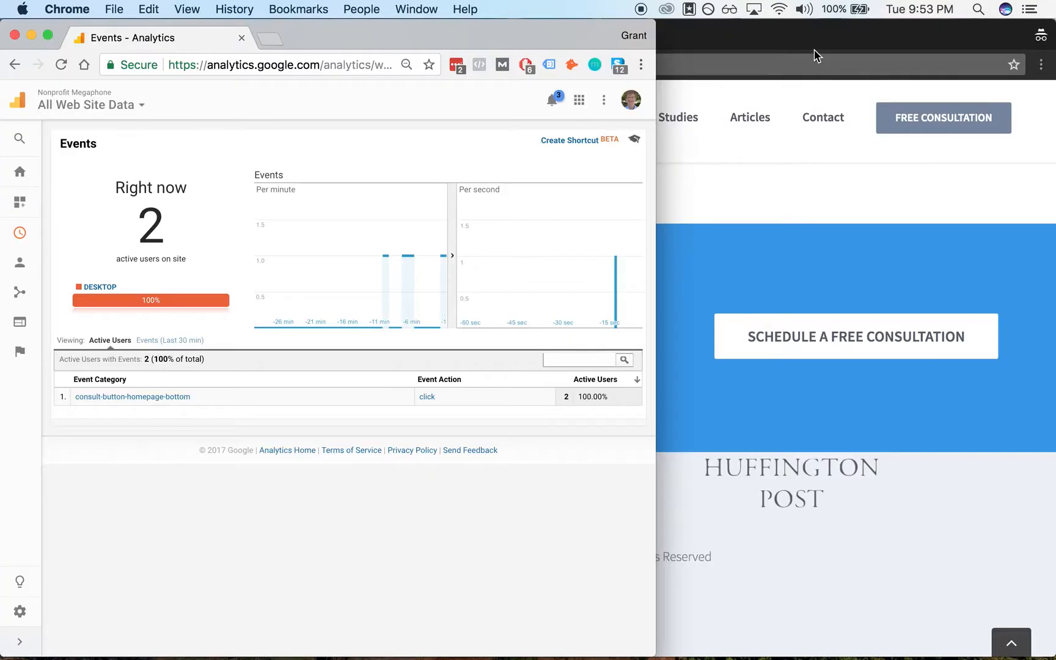
{"action": "key", "text": "alt+super+f"}
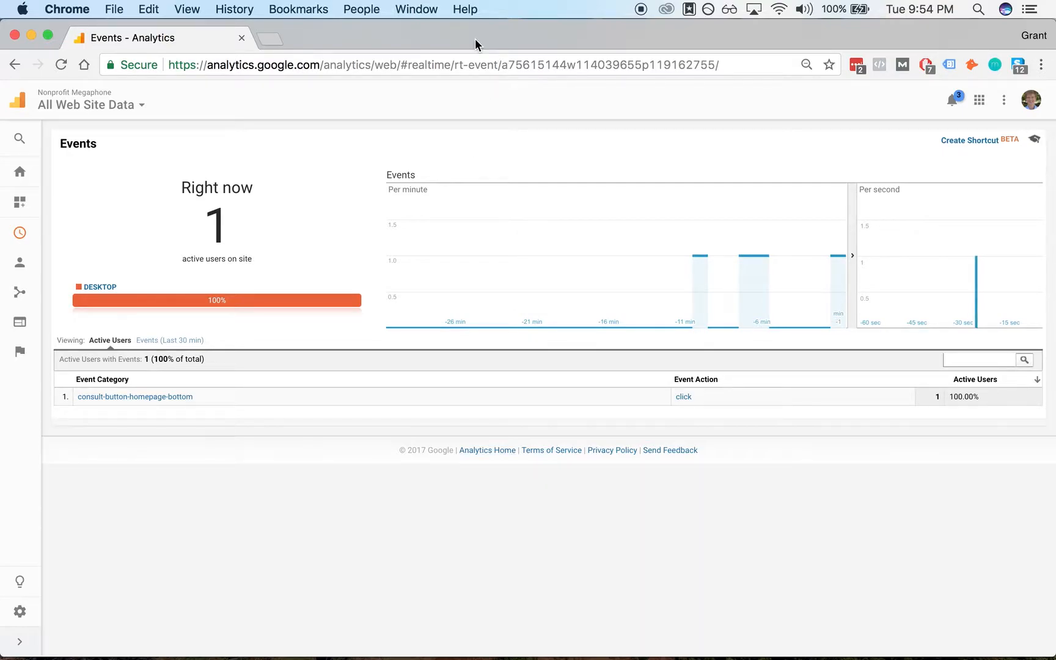
- Return to the incognito site and click the Schedule a Free Consultation button again
{"action": "key", "text": "ctrl+Up"}
{"action": "left_click", "coordinate": [356, 467]}
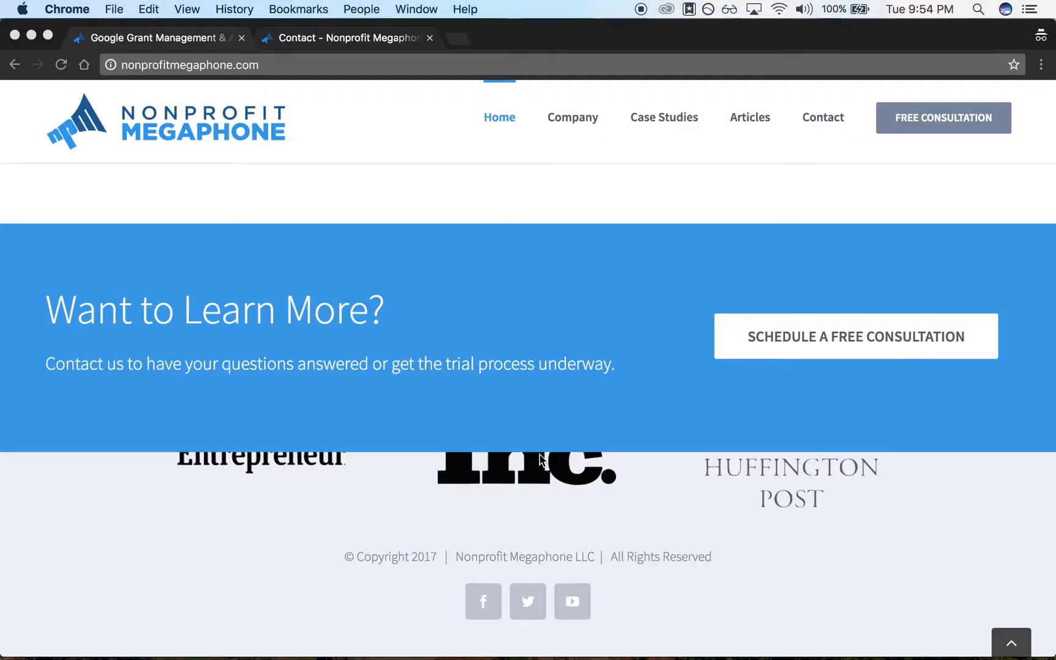
{"action": "left_click", "coordinate": [734, 346]}
{"action": "left_click", "coordinate": [734, 346]}
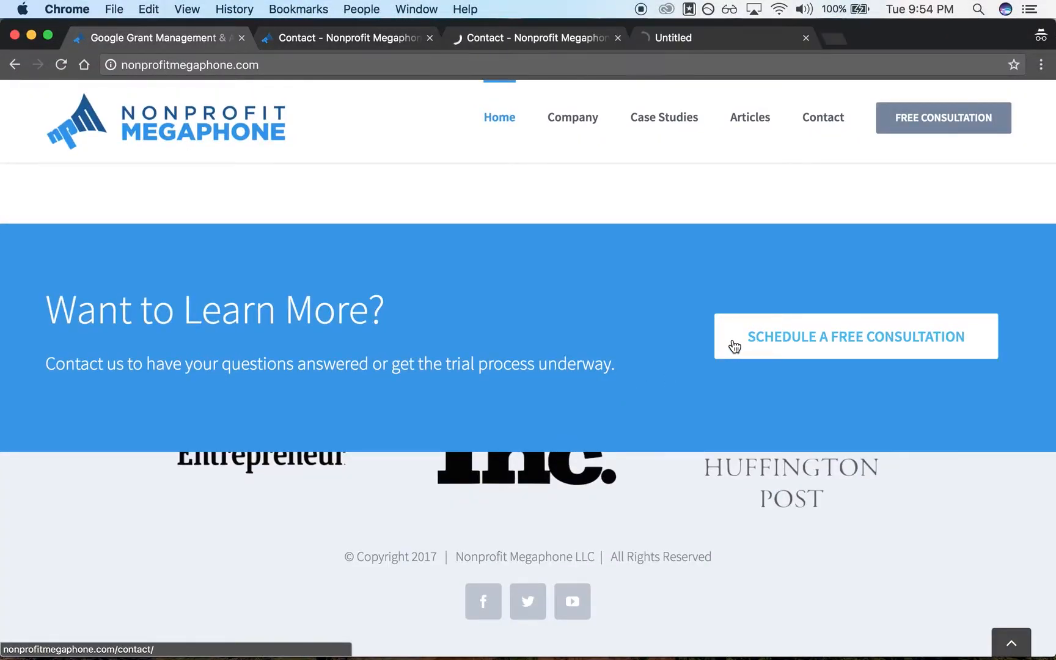
- Click the Schedule a Free Consultation button once more, then switch the Analytics Real-Time report to Events (Last 30 min)
{"action": "left_click", "coordinate": [734, 345]}
{"action": "key", "text": "ctrl+Up"}
{"action": "key", "text": "ctrl+Up"}
{"action": "key", "text": "ctrl+Up"}
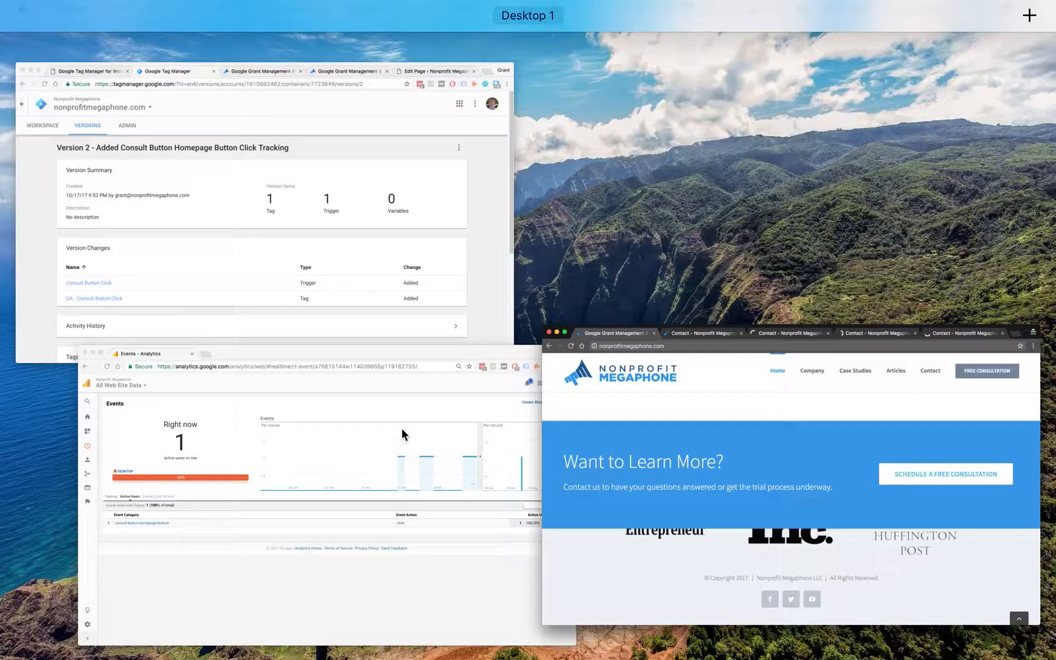
{"action": "left_click", "coordinate": [346, 466]}
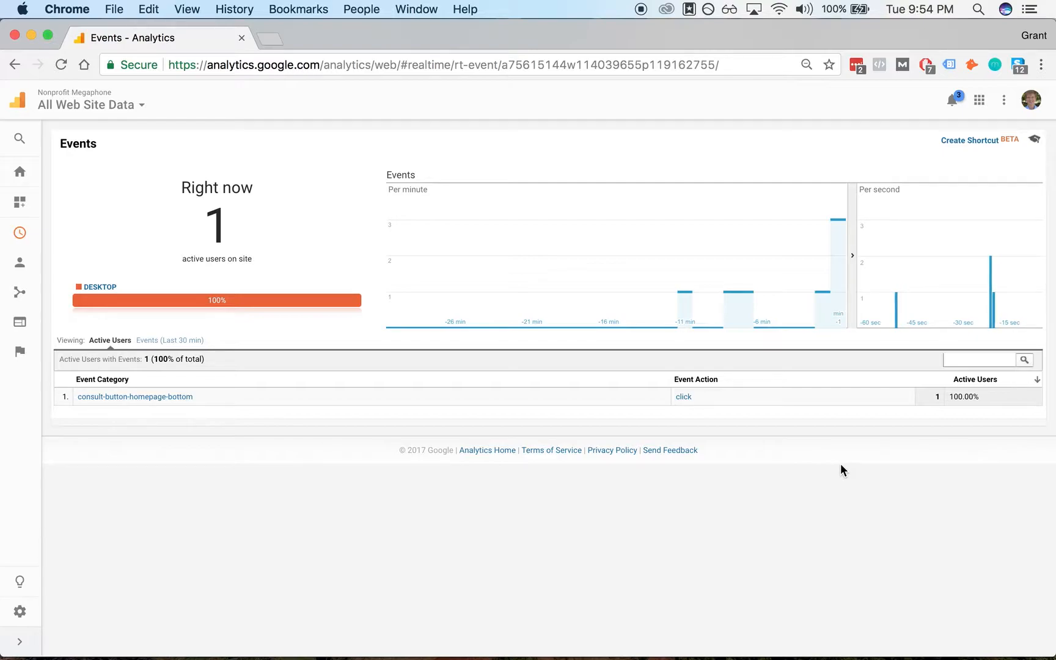
{"action": "left_click", "coordinate": [199, 340]}
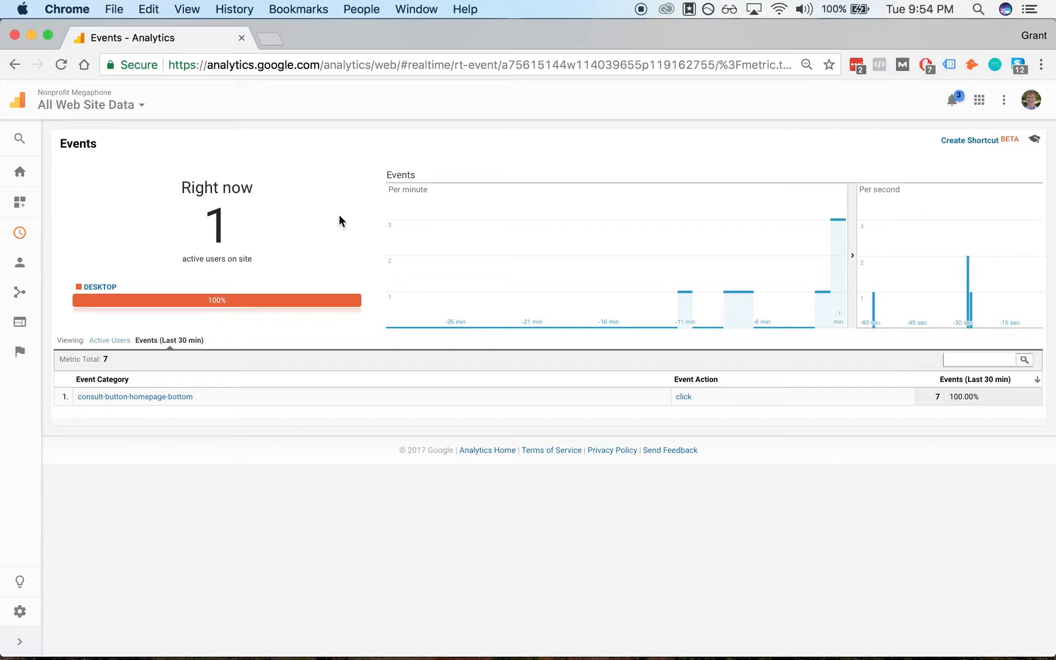
- Close the incognito window and move the Analytics tab back into the main browser window
{"action": "left_click_drag", "start_coordinate": [345, 44], "coordinate": [496, 323]}
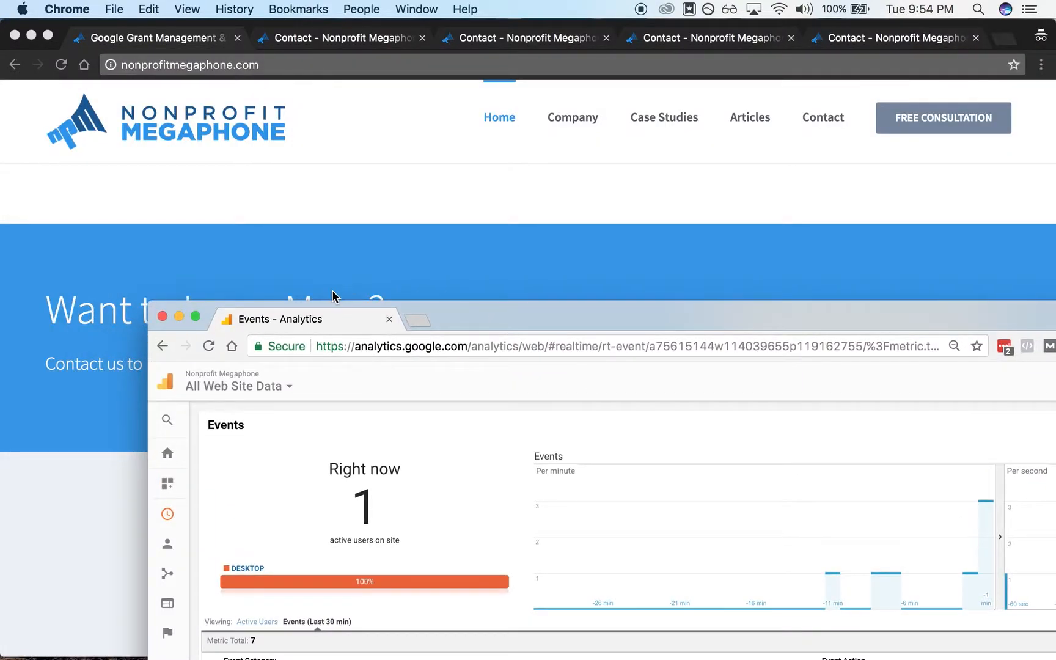
{"action": "left_click", "coordinate": [15, 35]}
{"action": "left_click_drag", "start_coordinate": [338, 320], "coordinate": [904, 38]}
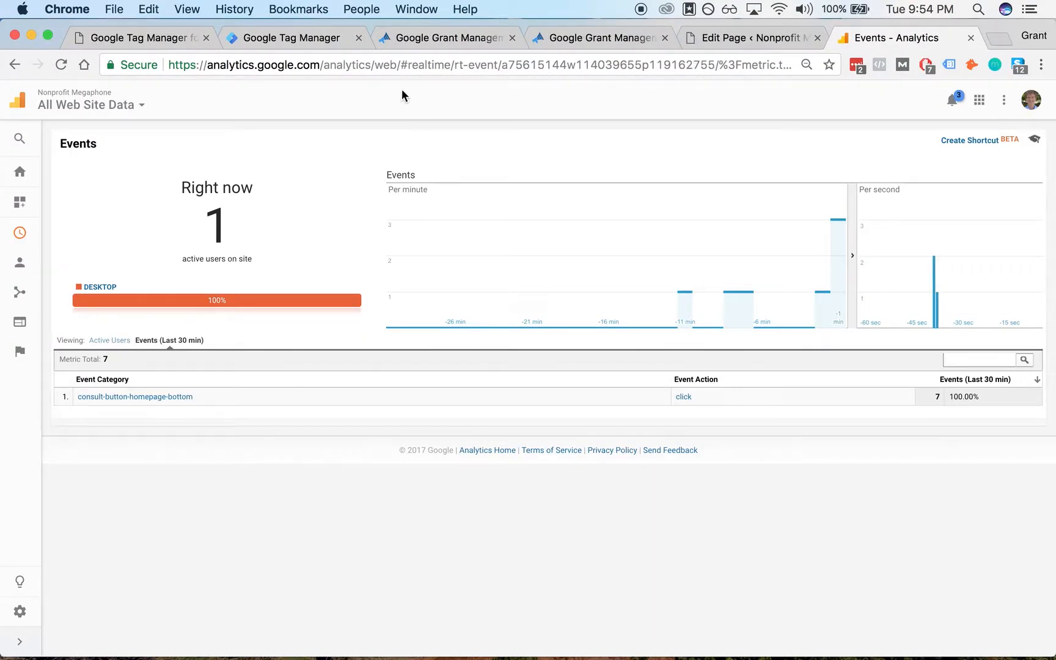
- Review the Tag Manager workspace's overview, built-in variables, triggers and tags for the consult button setup
{"action": "left_click", "coordinate": [302, 38]}
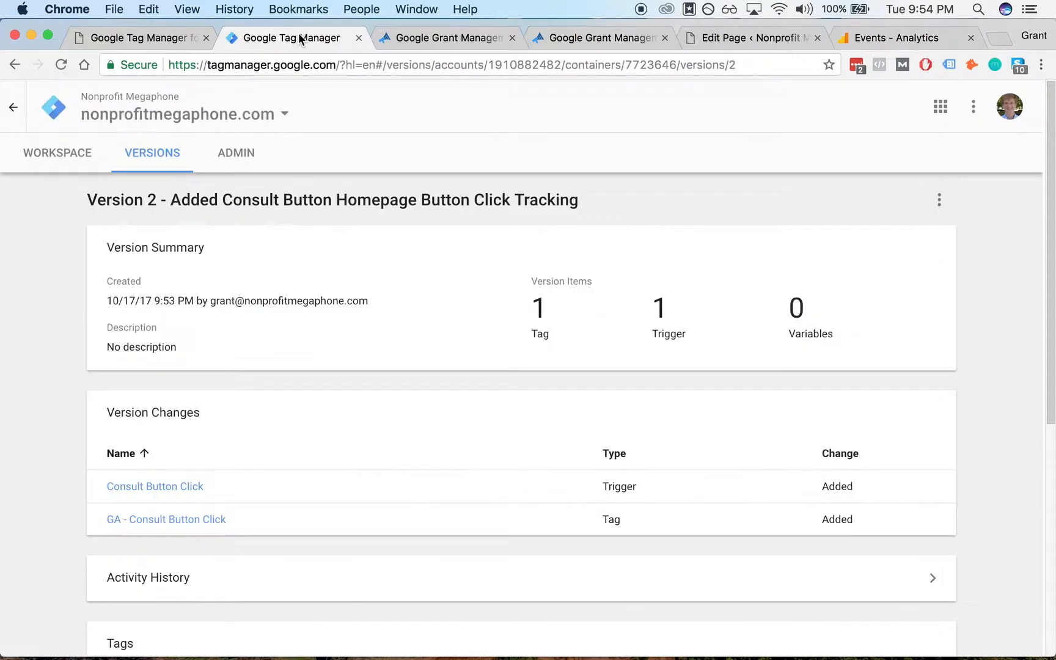
{"action": "left_click", "coordinate": [68, 149]}
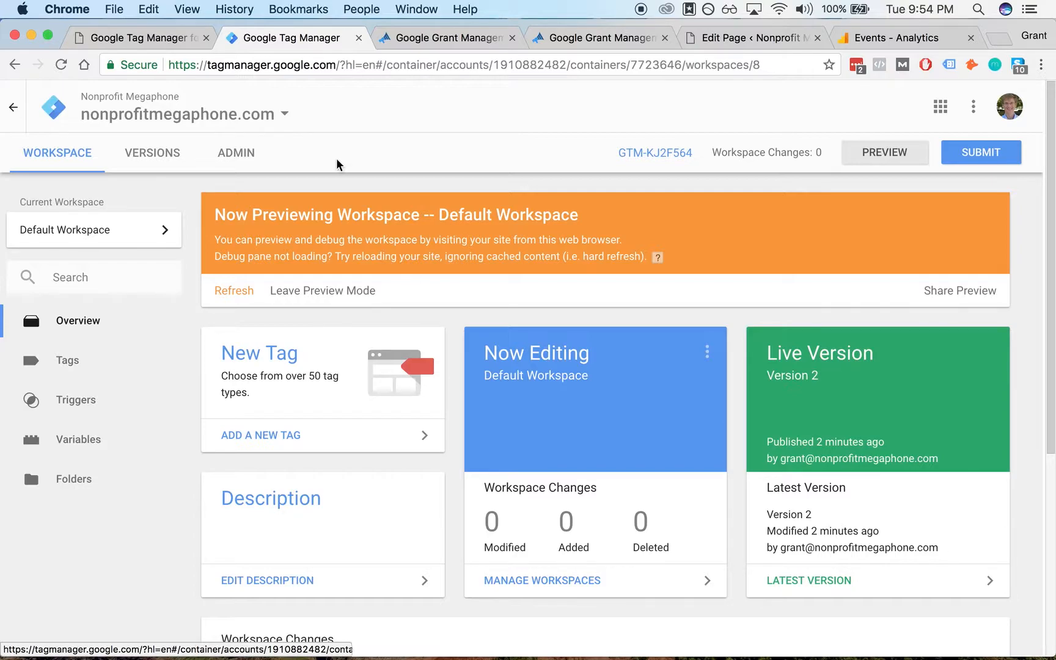
{"action": "left_click", "coordinate": [474, 38]}
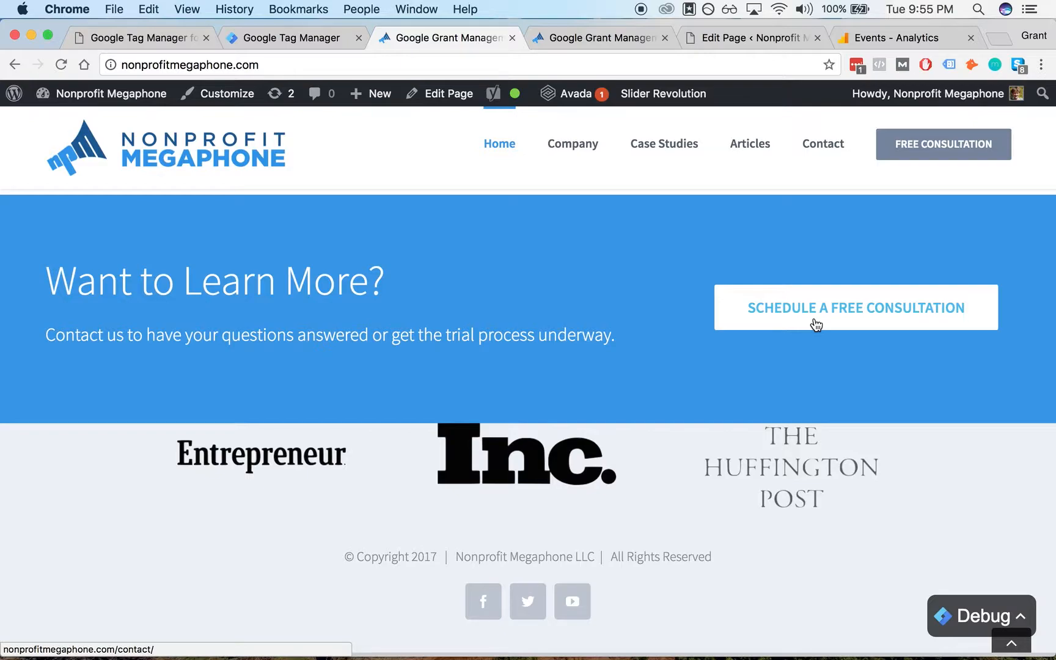
{"action": "left_click", "coordinate": [164, 42]}
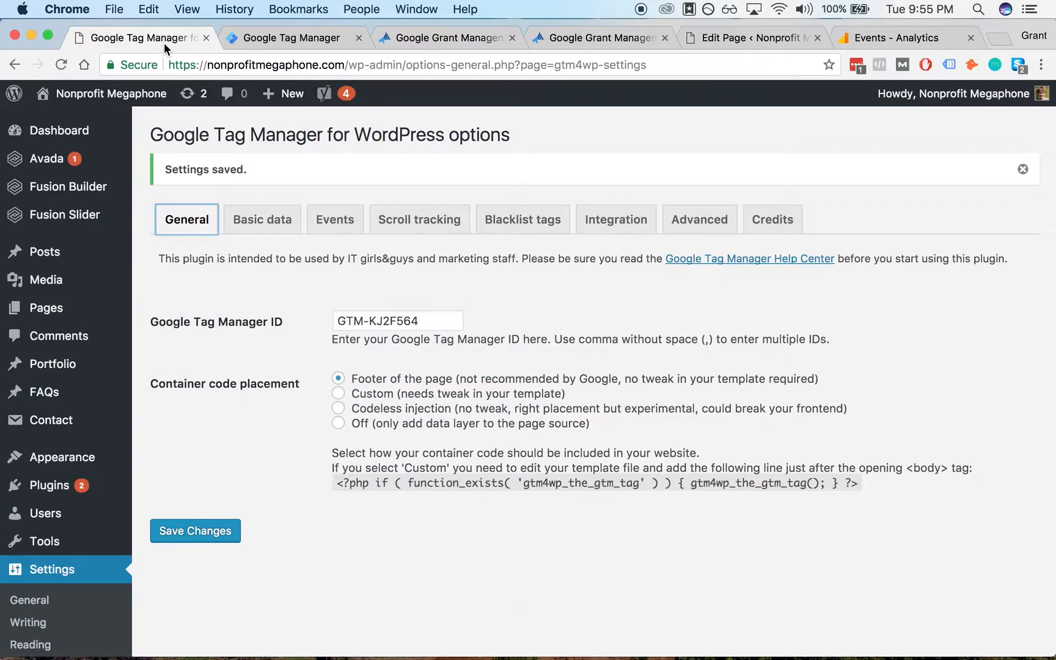
{"action": "left_click", "coordinate": [311, 38]}
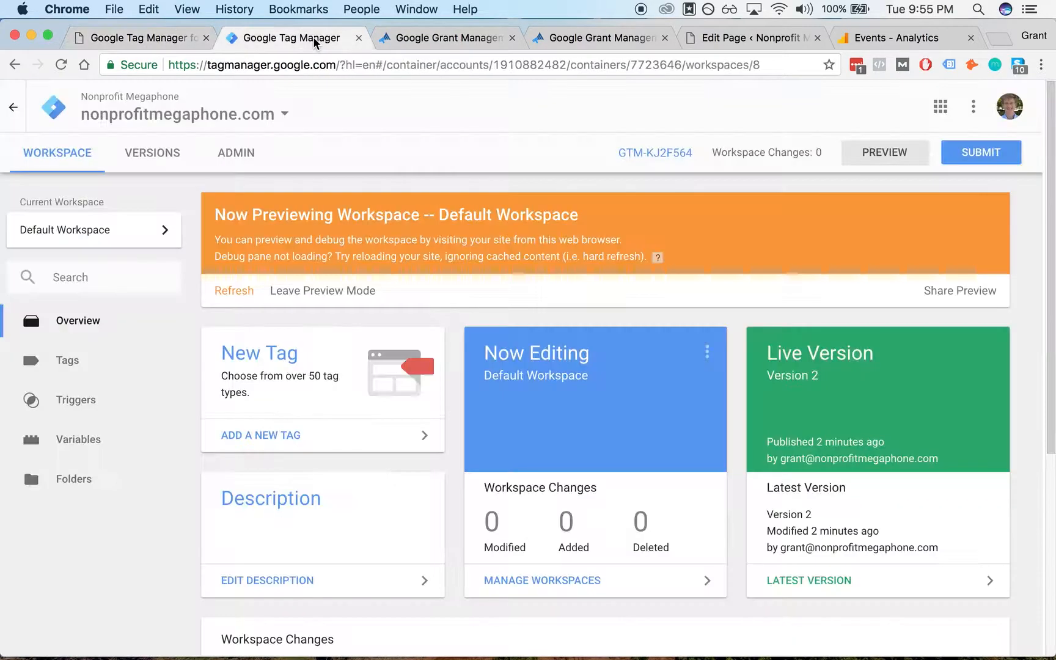
{"action": "left_click", "coordinate": [109, 442]}
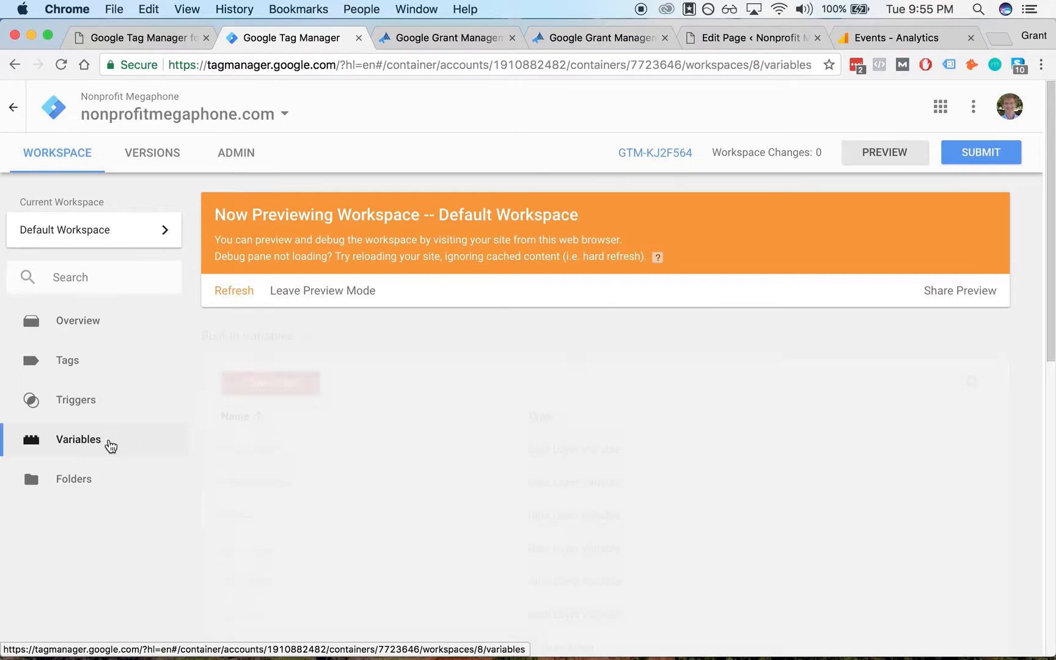
{"action": "scroll", "coordinate": [365, 374], "scroll_direction": "down", "scroll_amount": 3}
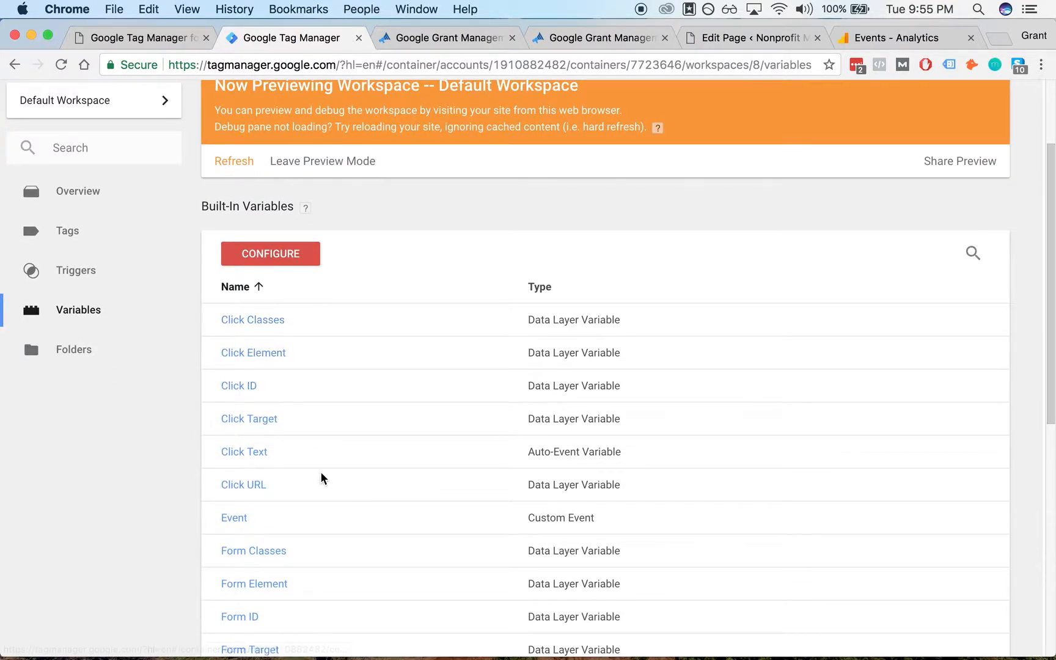
{"action": "scroll", "coordinate": [314, 206], "scroll_direction": "down", "scroll_amount": 2}
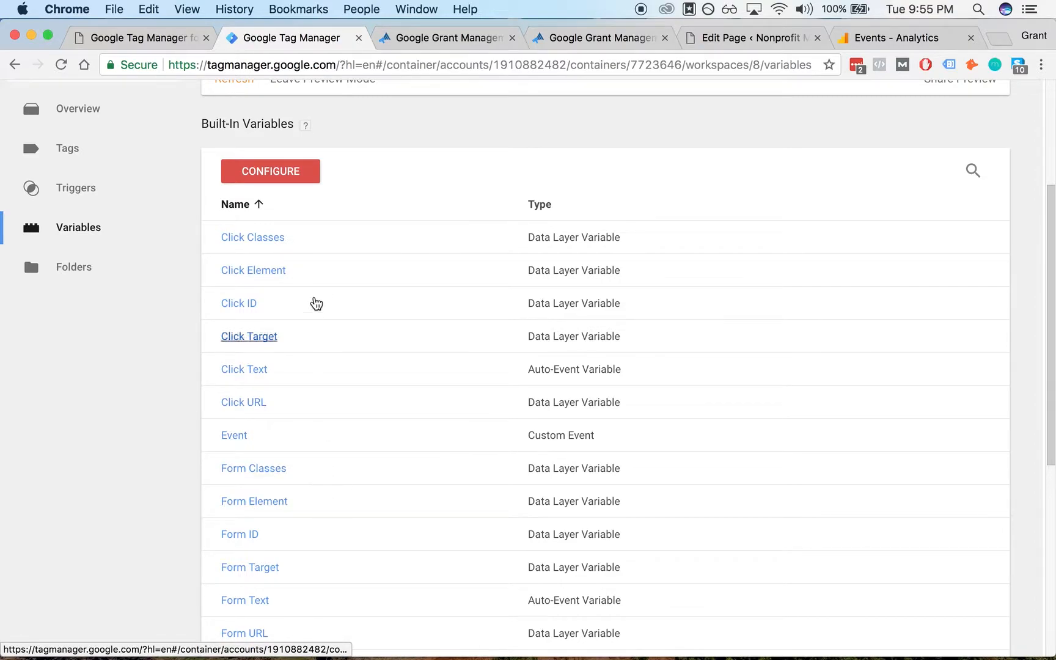
{"action": "scroll", "coordinate": [326, 427], "scroll_direction": "up", "scroll_amount": 2}
{"action": "left_click", "coordinate": [125, 258]}
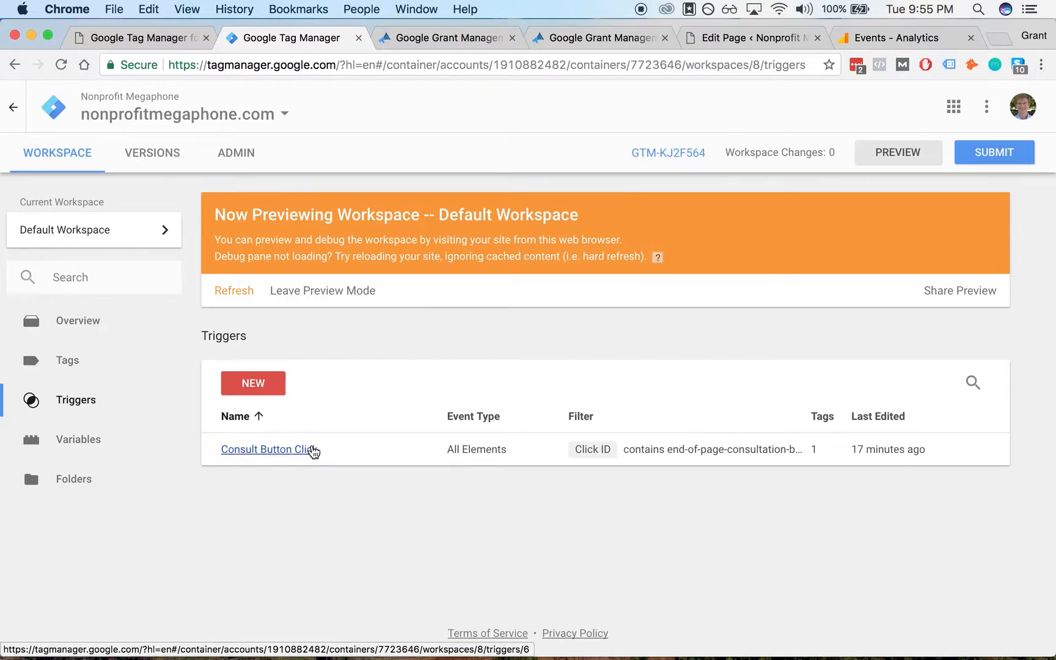
{"action": "left_click", "coordinate": [102, 354]}
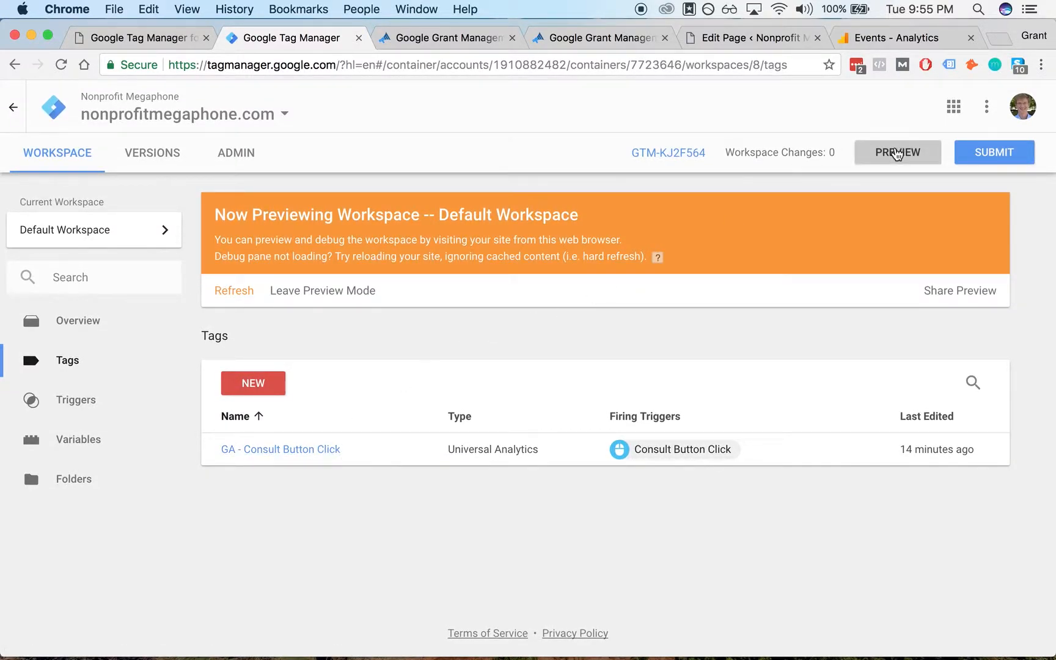
- On the site tab, expand the Tag Manager debug pane to inspect the tags fired on click events
{"action": "left_click", "coordinate": [445, 42]}
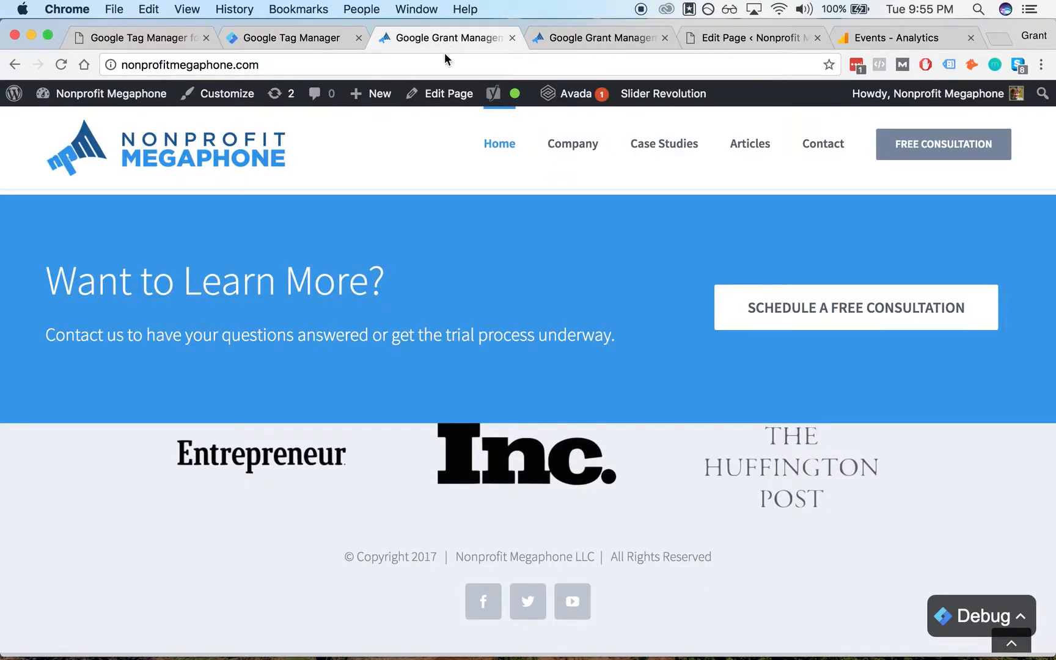
{"action": "left_click", "coordinate": [969, 619]}
{"action": "left_click_drag", "start_coordinate": [497, 452], "coordinate": [498, 368]}
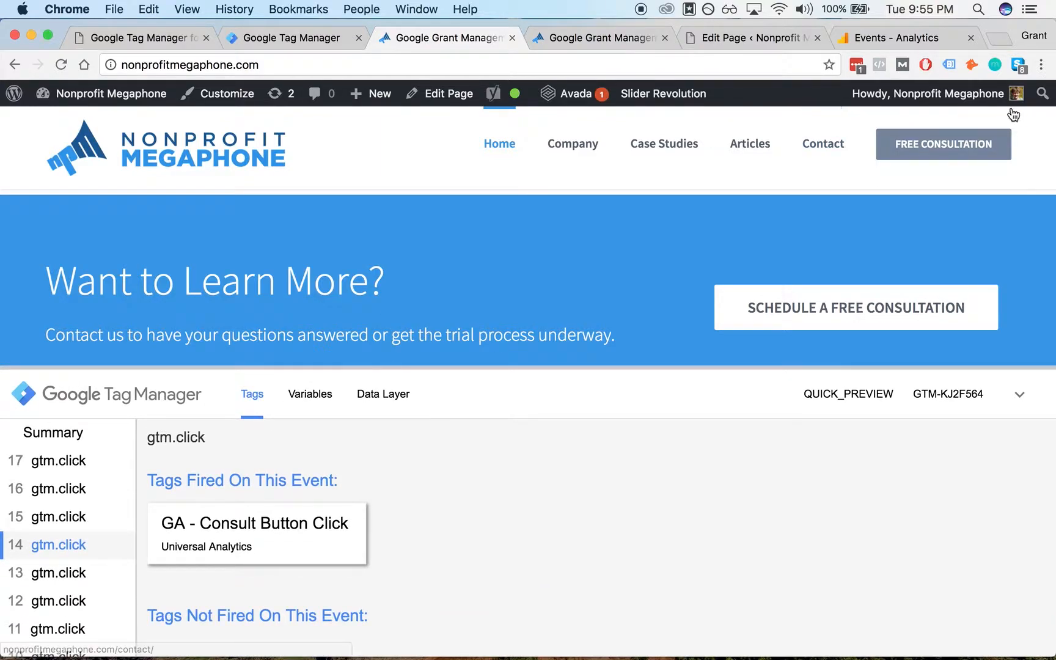
- Open and dismiss the Tag Assistant extension, then return to the Analytics events report
{"action": "left_click", "coordinate": [952, 65]}
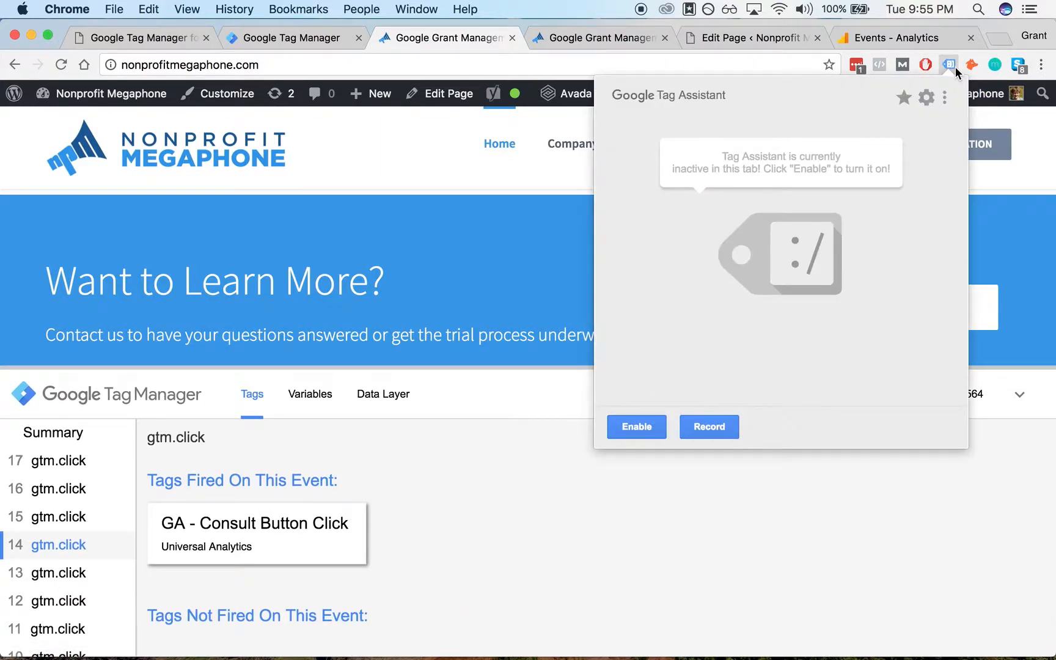
{"action": "left_click", "coordinate": [501, 245]}
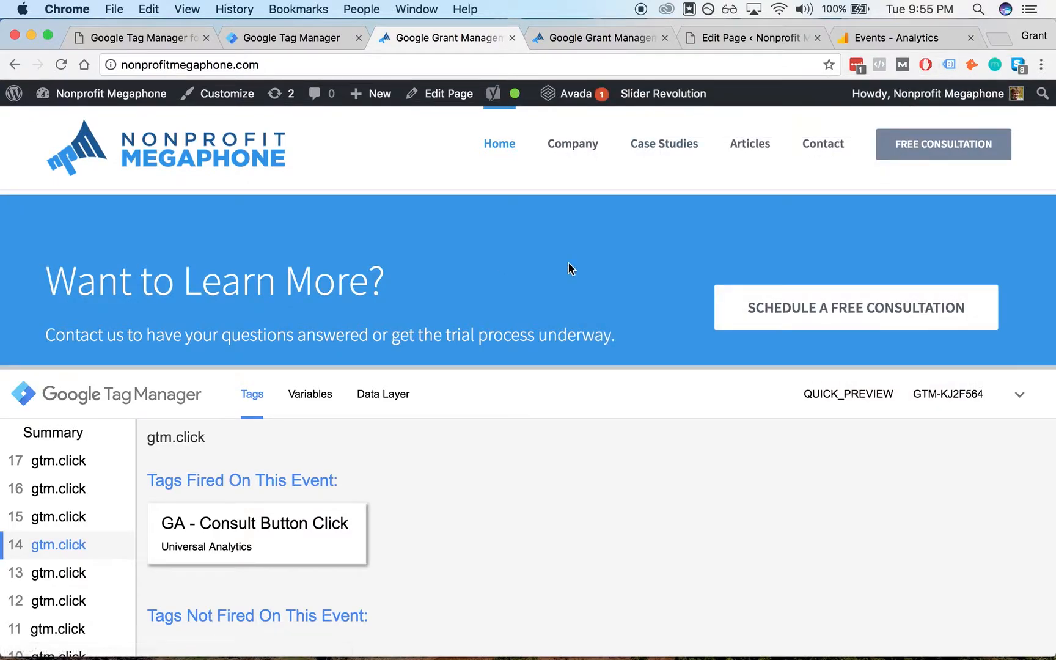
{"action": "left_click", "coordinate": [854, 39]}
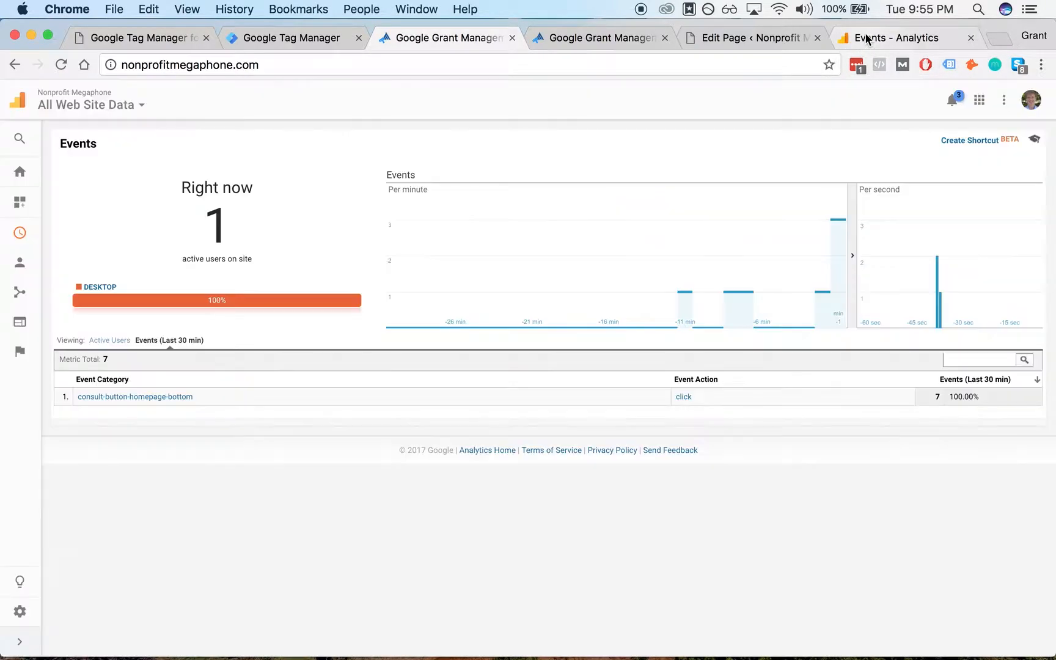